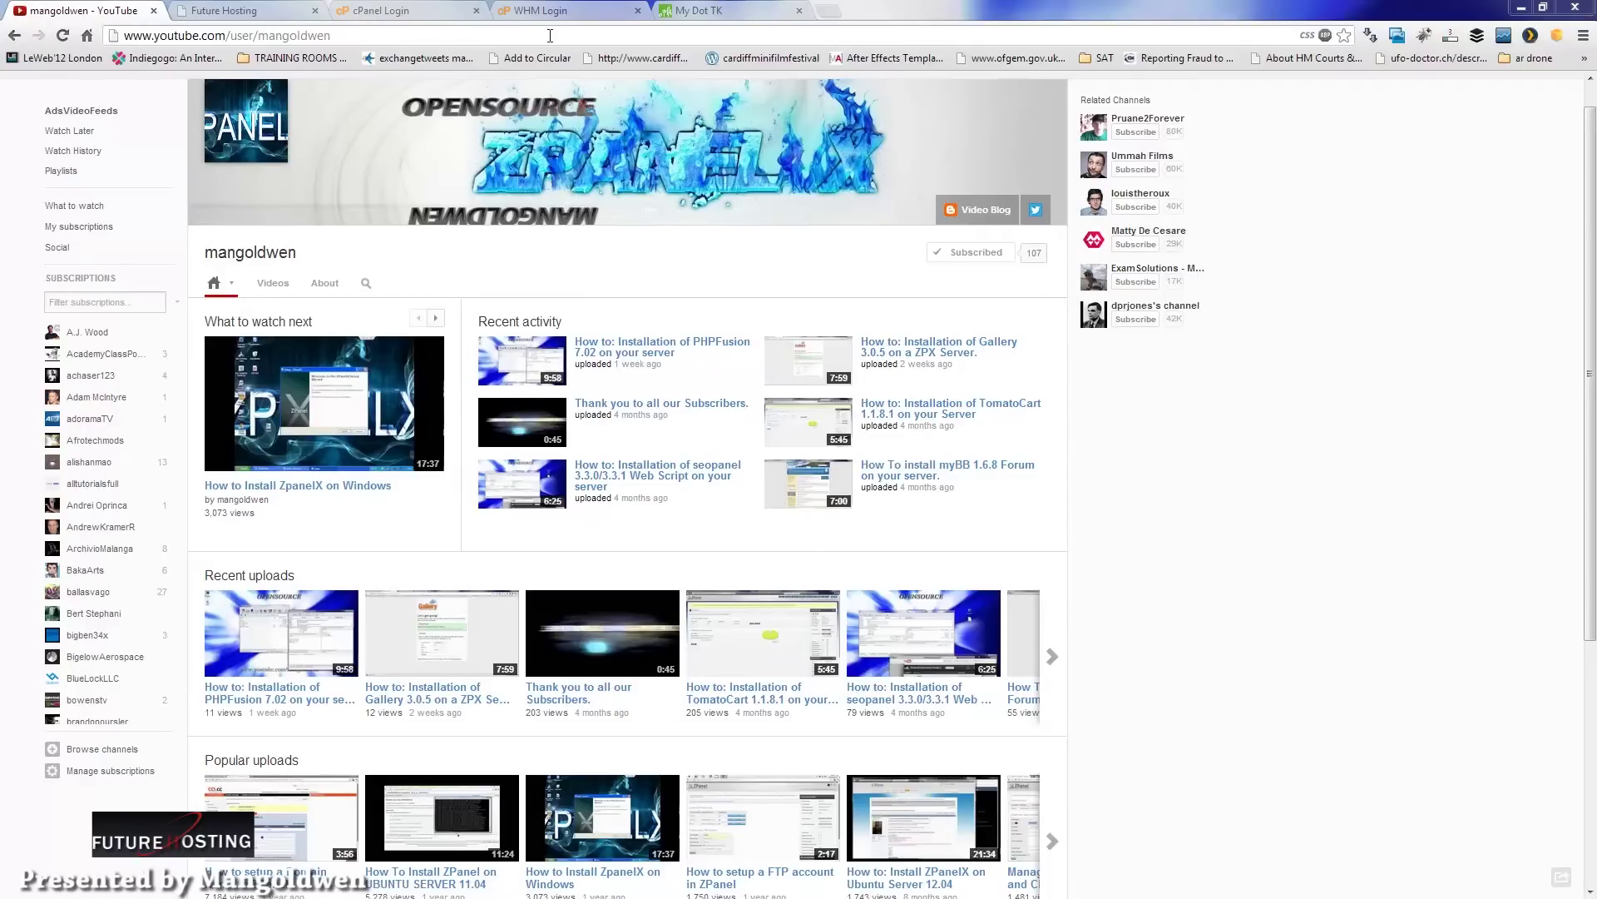
Step: Switch from the YouTube channel page to the Future Hosting website tab
left_click(221, 10)
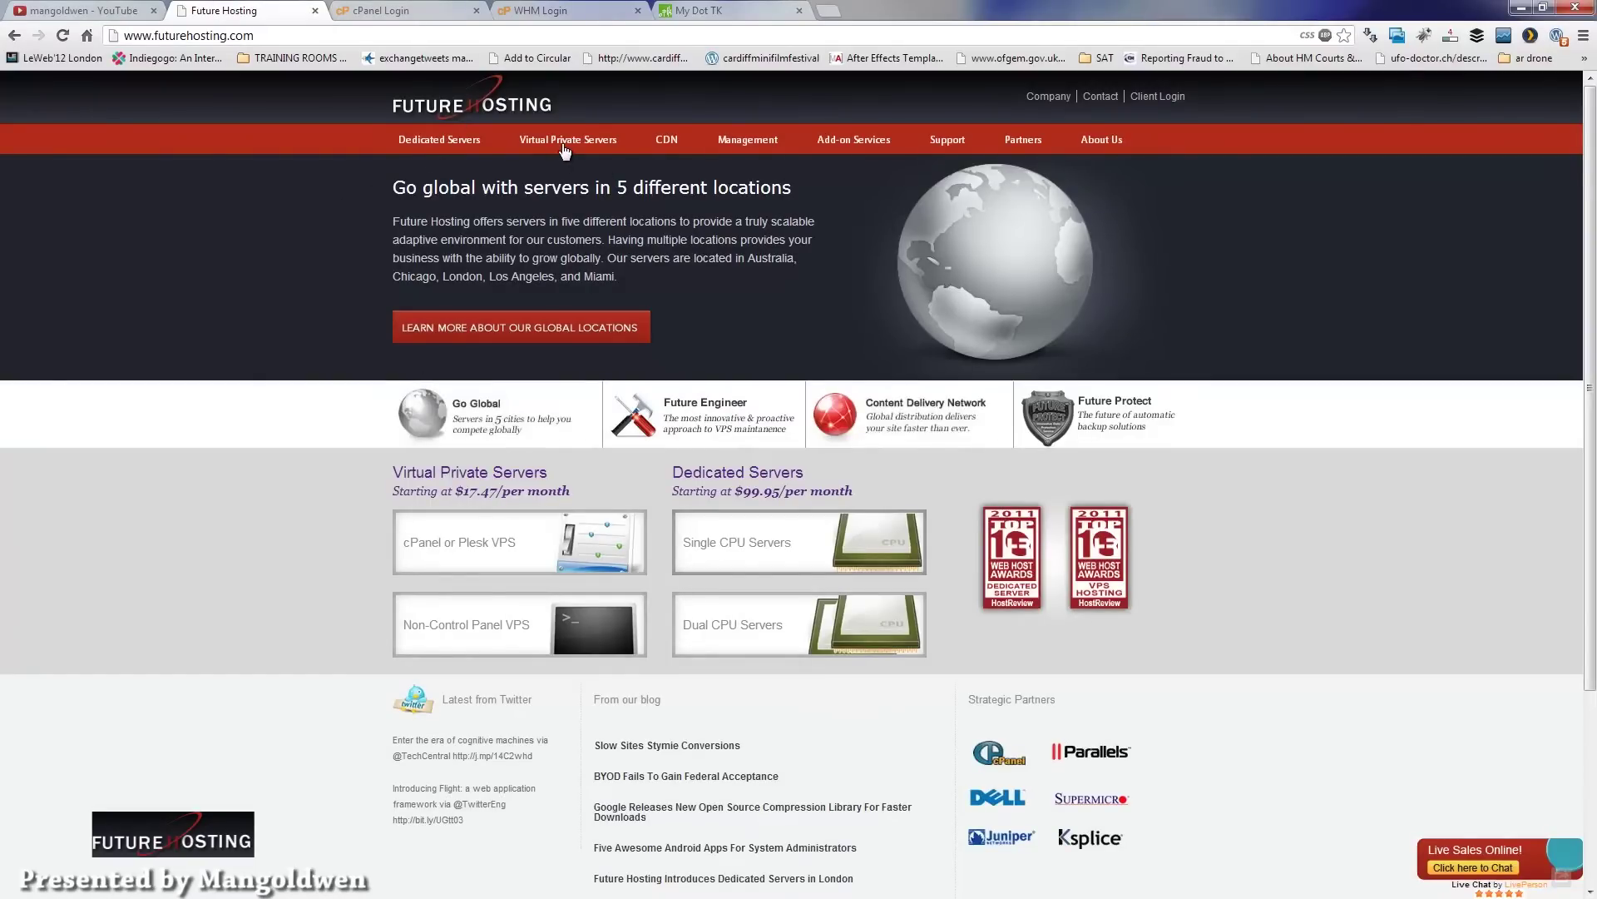
Step: Review the cPanel / Plesk VPS pricing plans, then move to the cPanel login tab
mouse_move(565, 150)
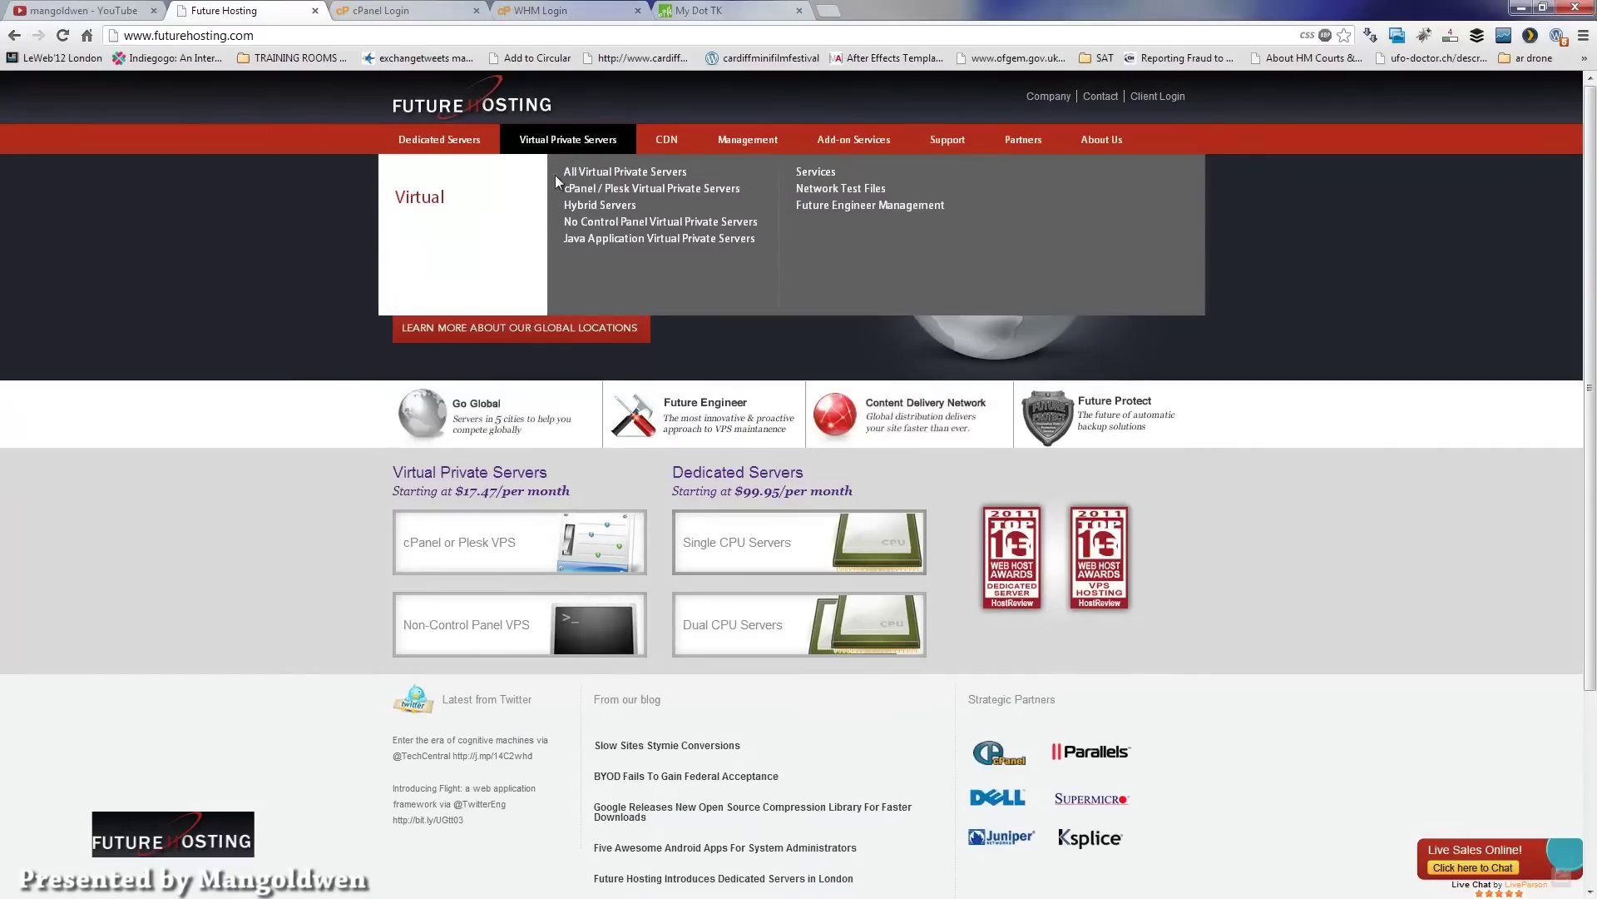
left_click(592, 190)
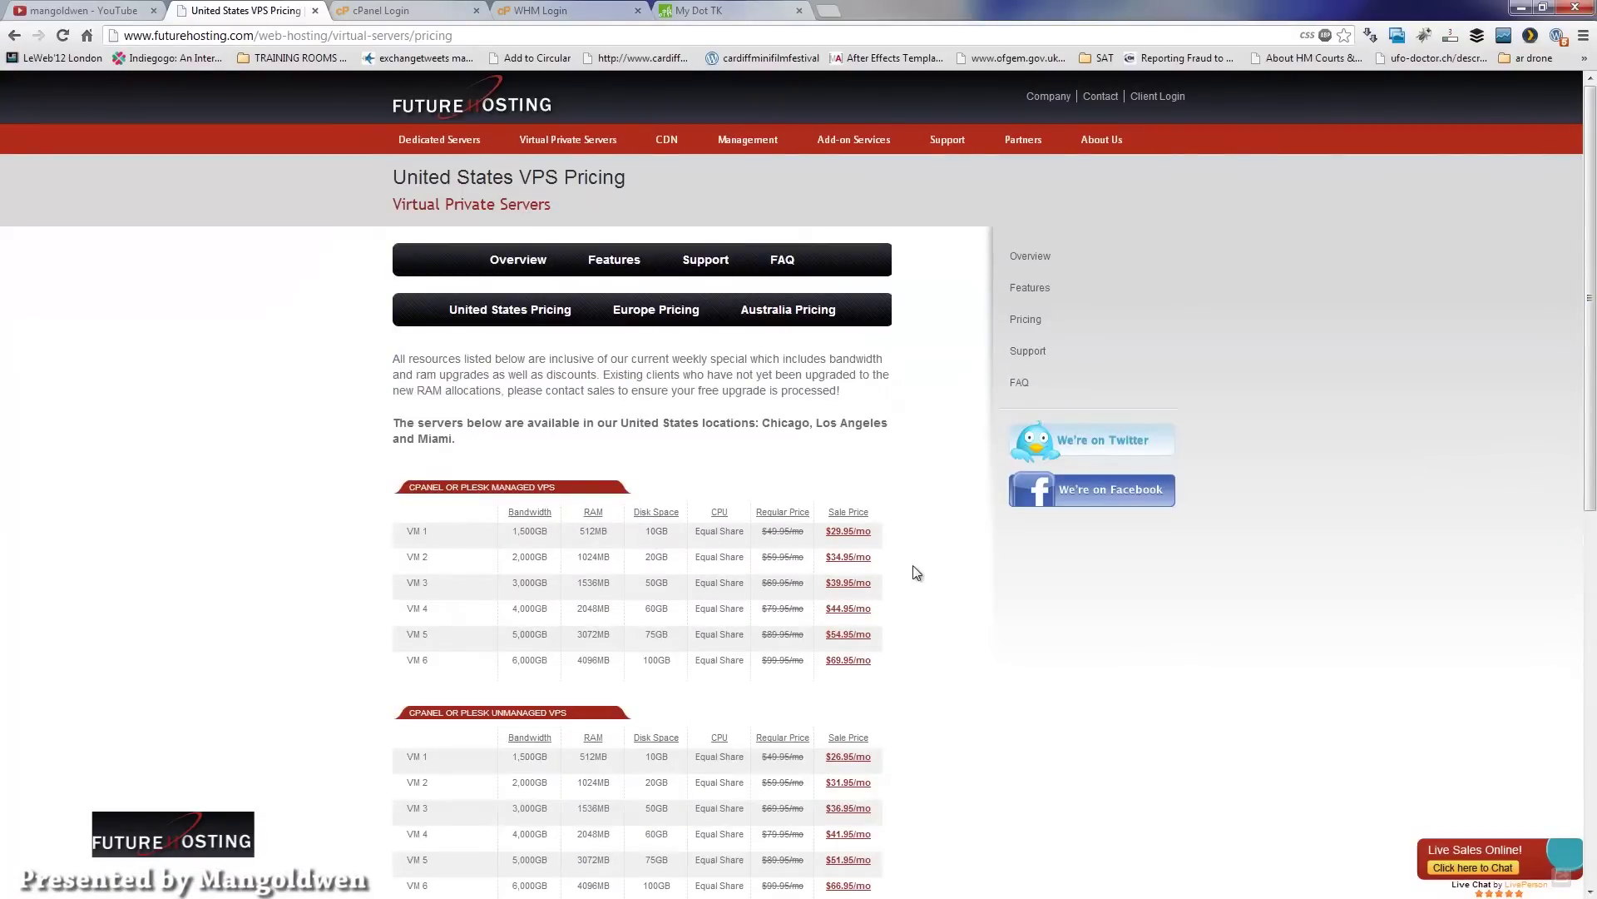
left_click_drag(1591, 286, 1591, 372)
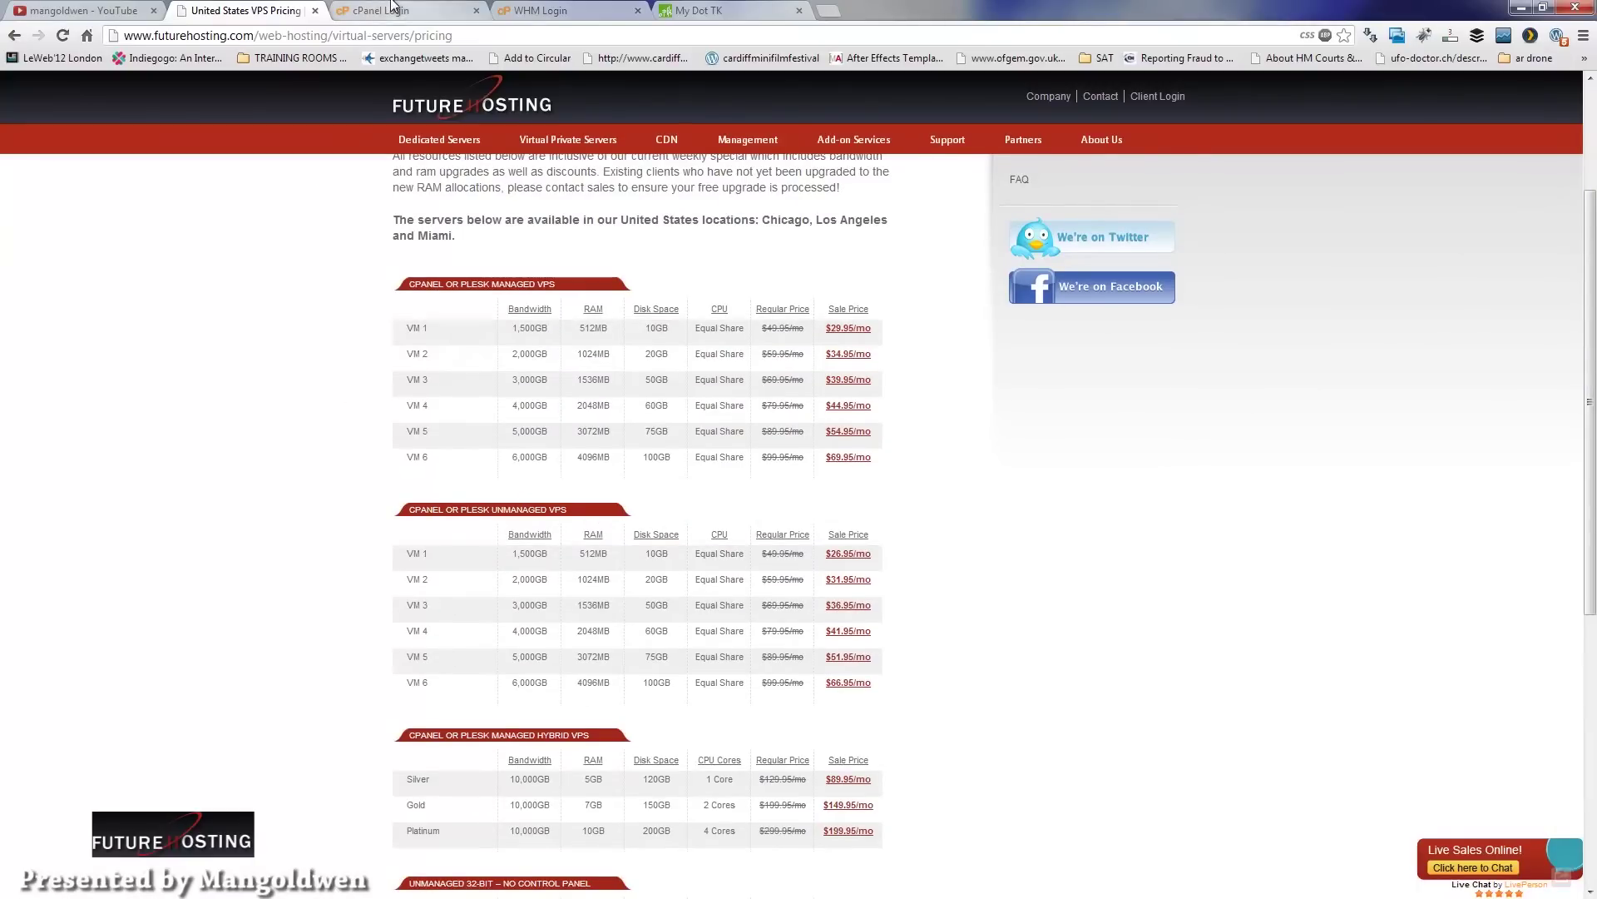
key("ctrl+Tab")
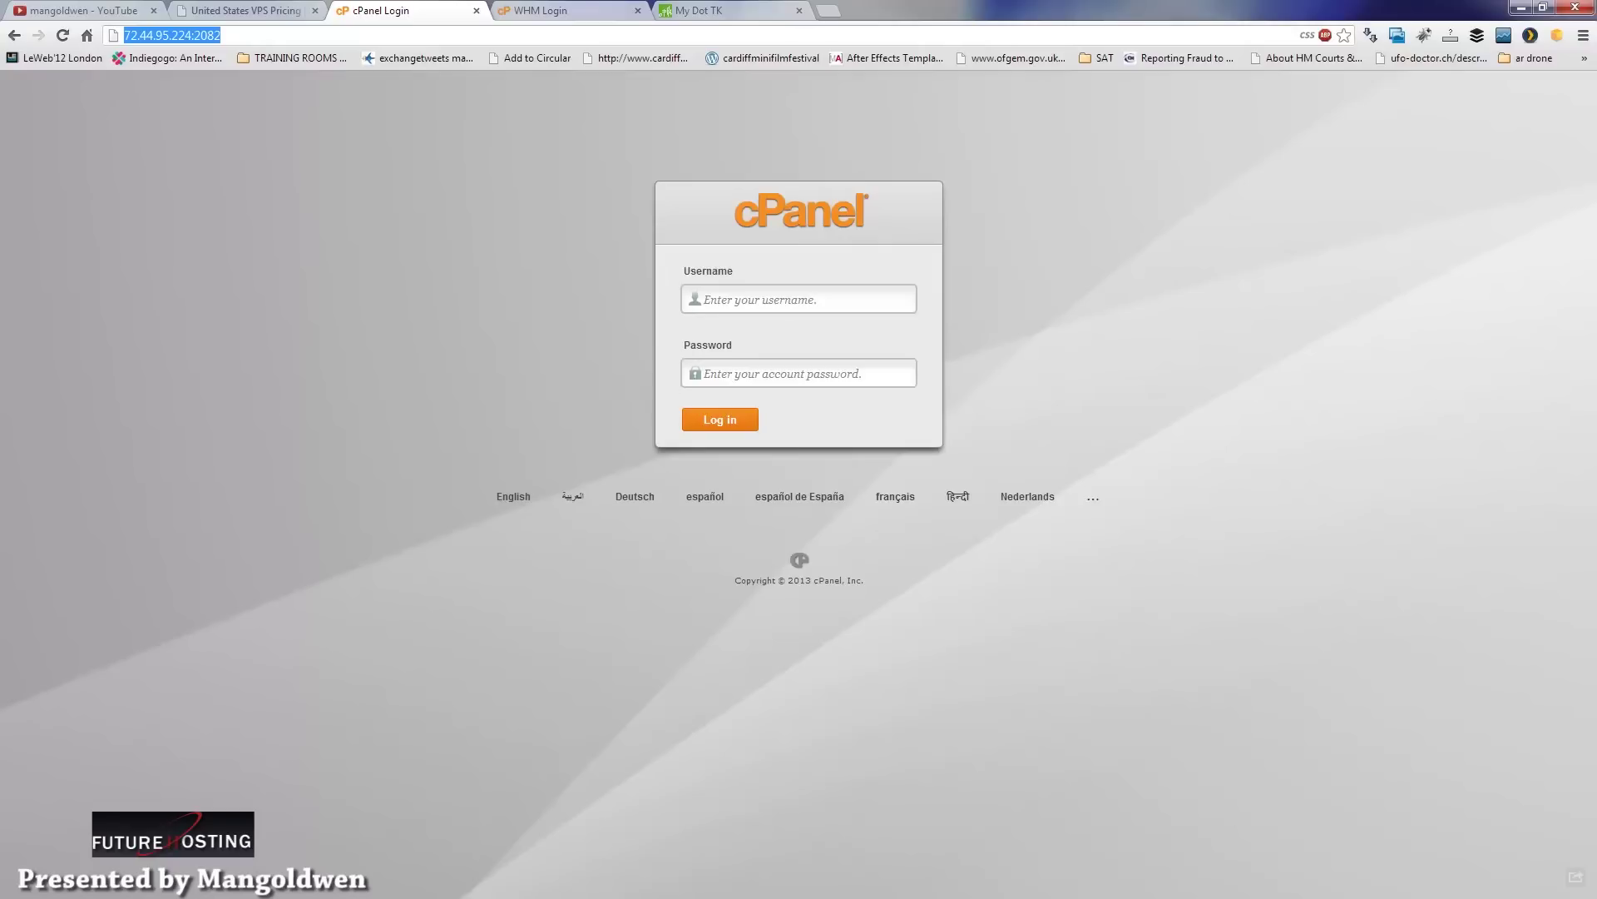
Step: Log in to WHM as root by pasting the account password
key("ctrl+Tab")
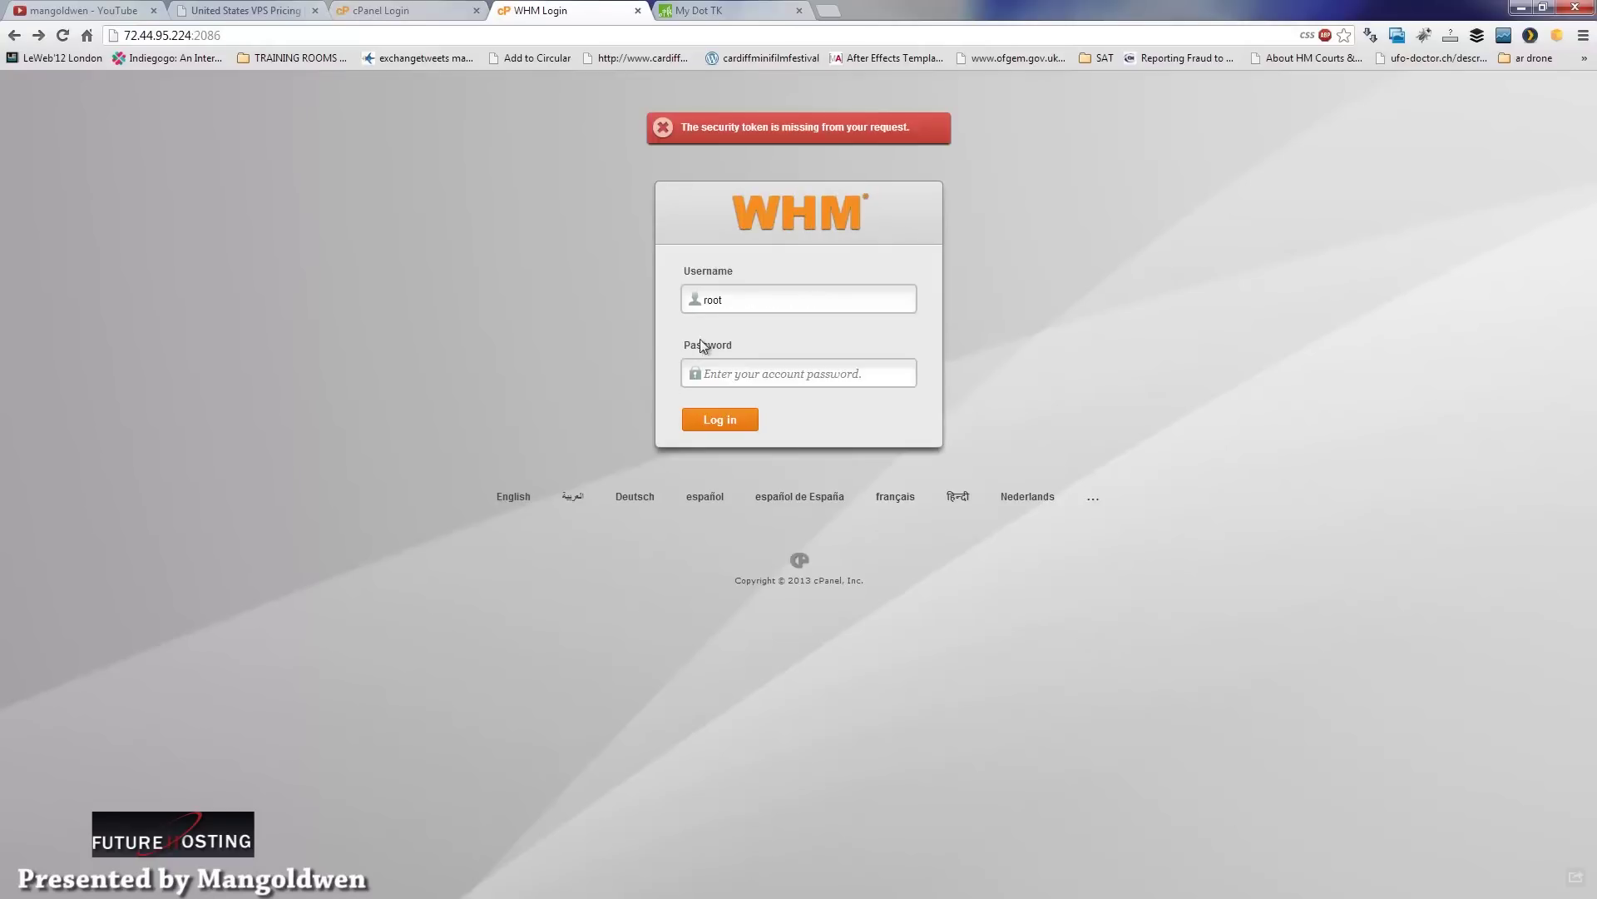
left_click(759, 376)
key("ctrl+v")
left_click(729, 421)
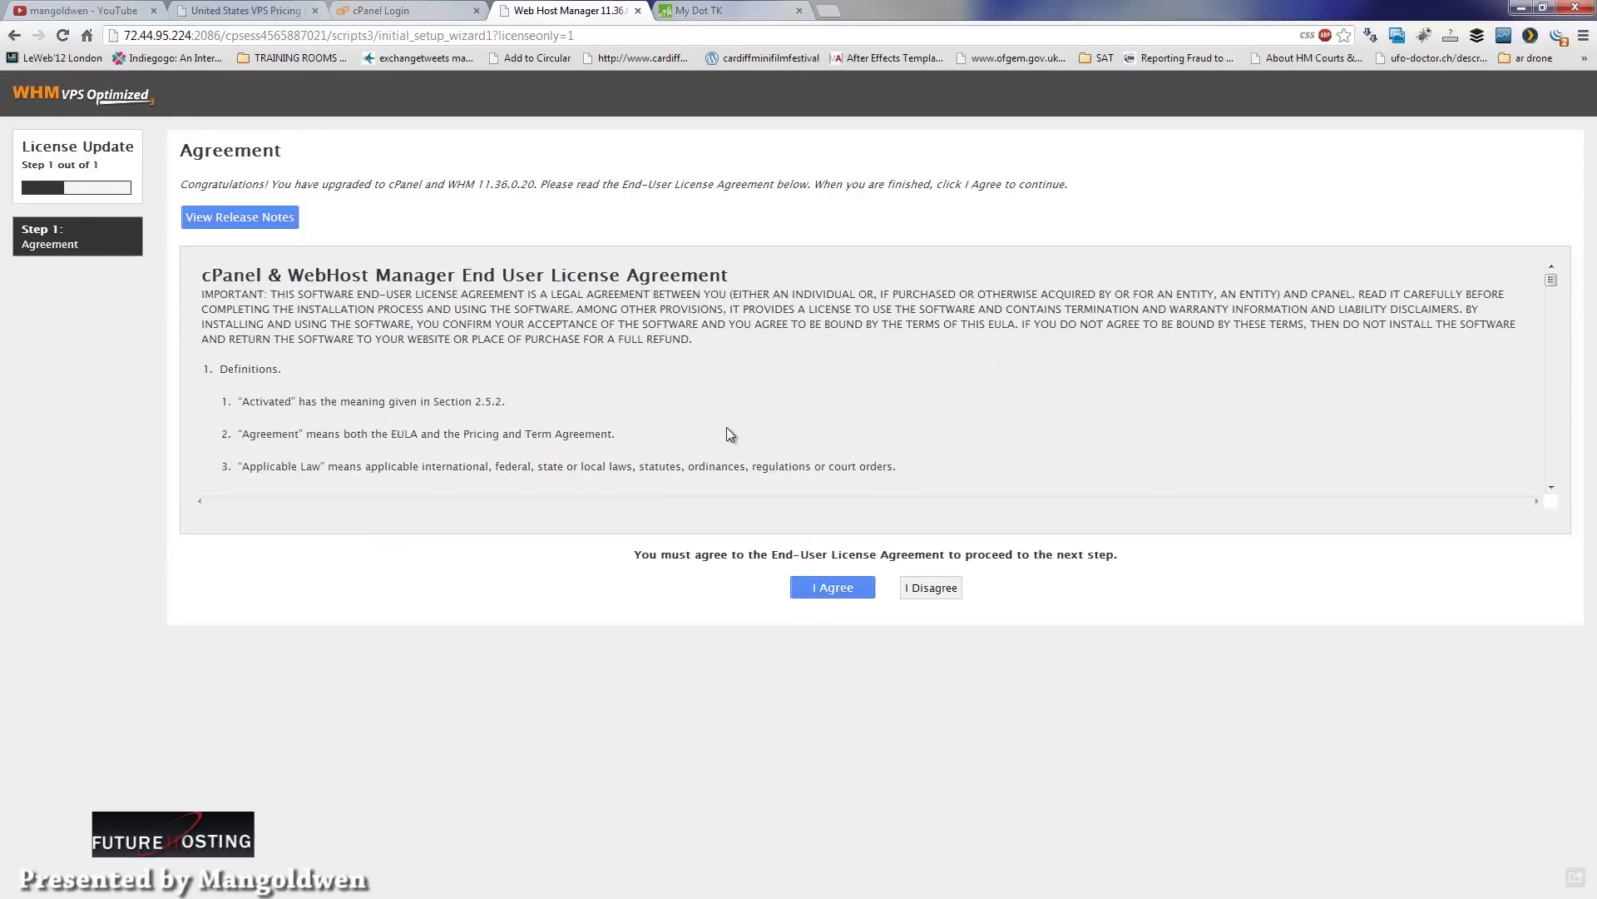
Step: Skim the release notes, then scroll through and accept the cPanel & WHM licence agreement
left_click(291, 213)
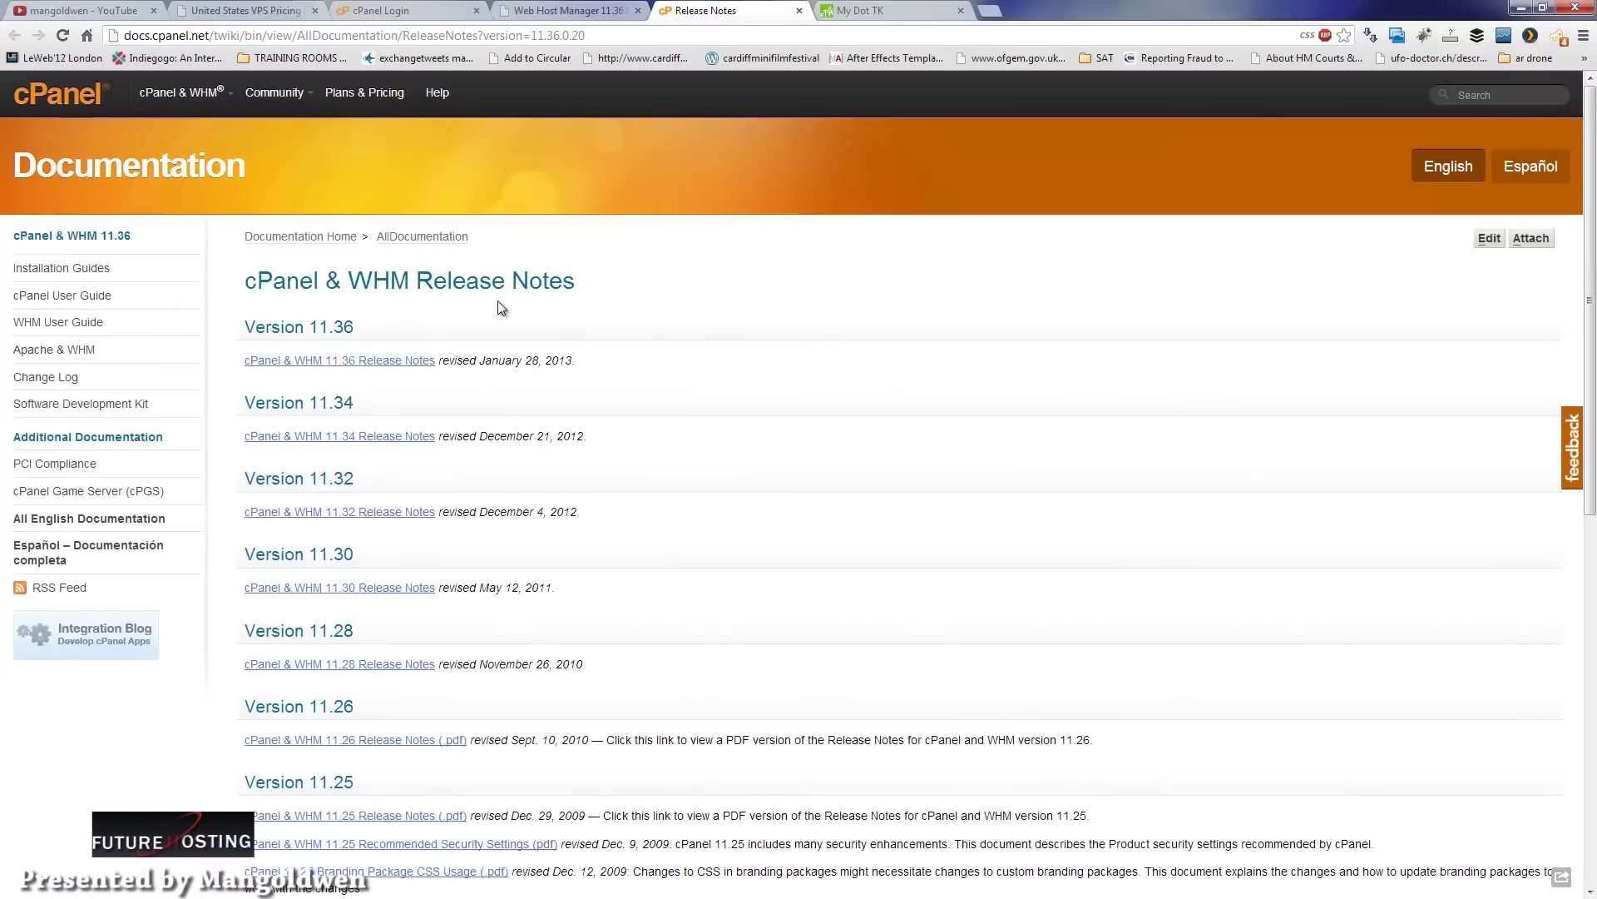
left_click_drag(1585, 301, 1571, 283)
left_click(799, 10)
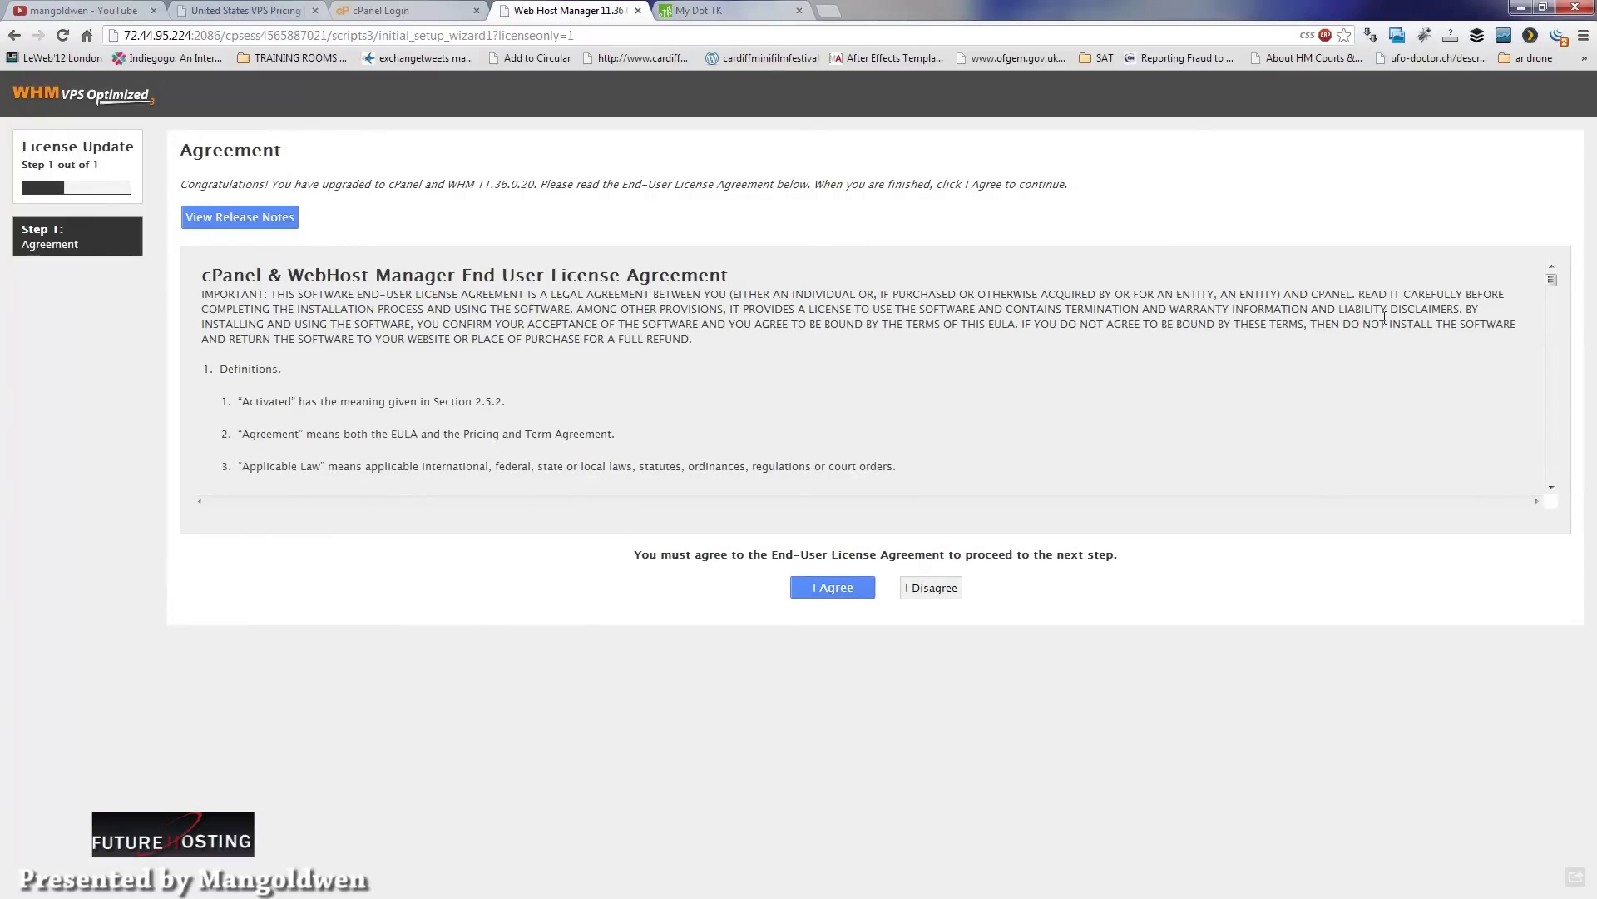
left_click_drag(1553, 285, 1549, 498)
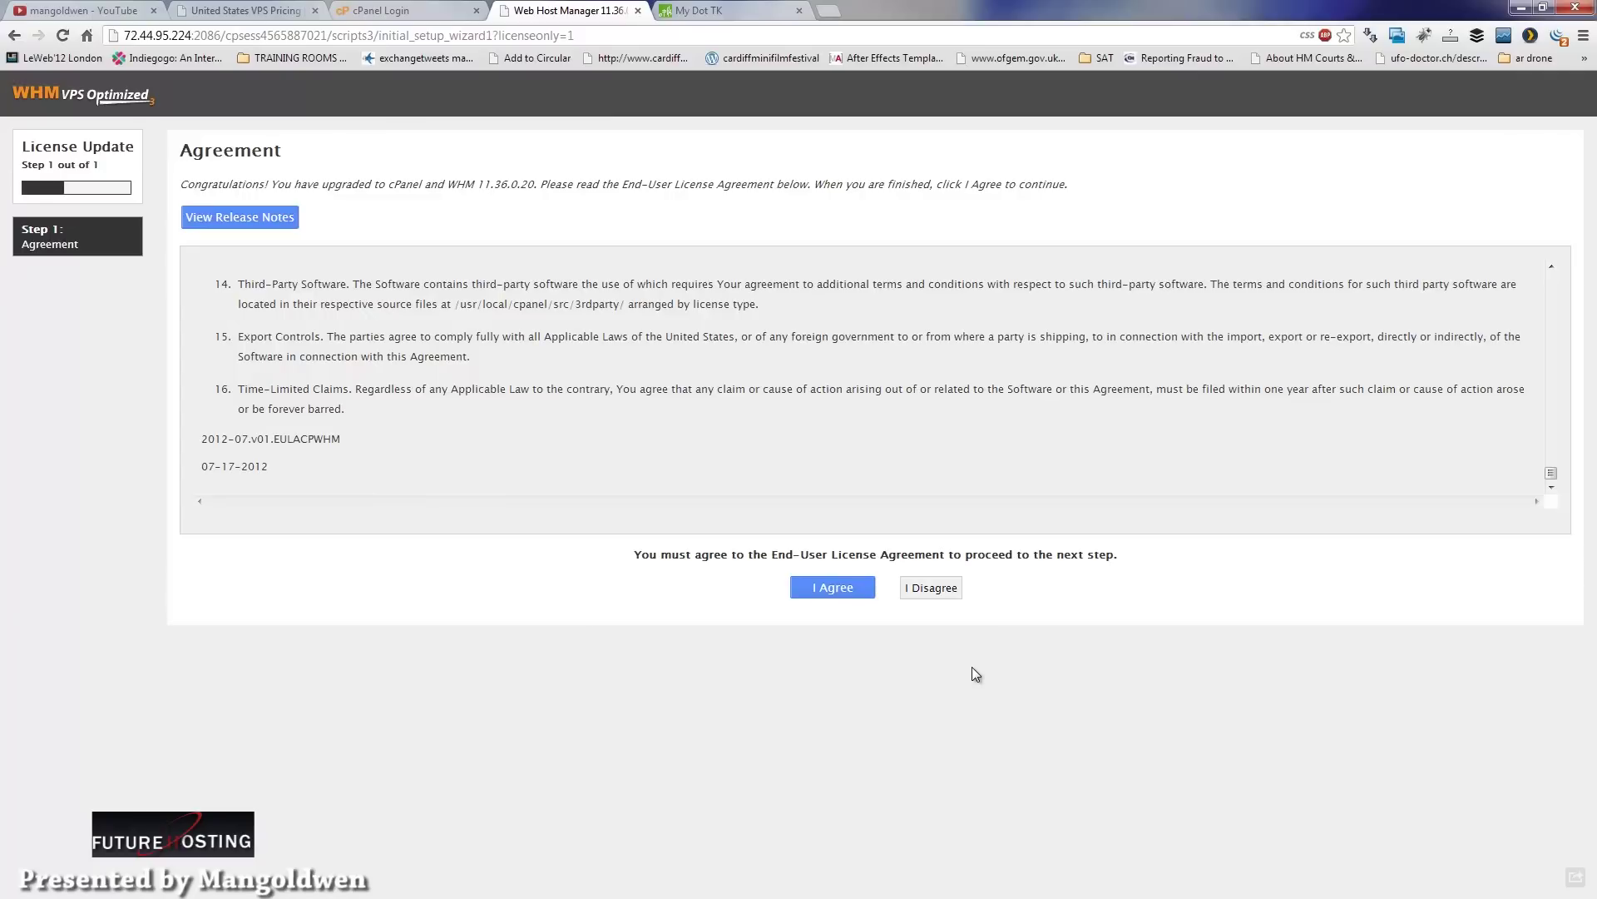
left_click(821, 590)
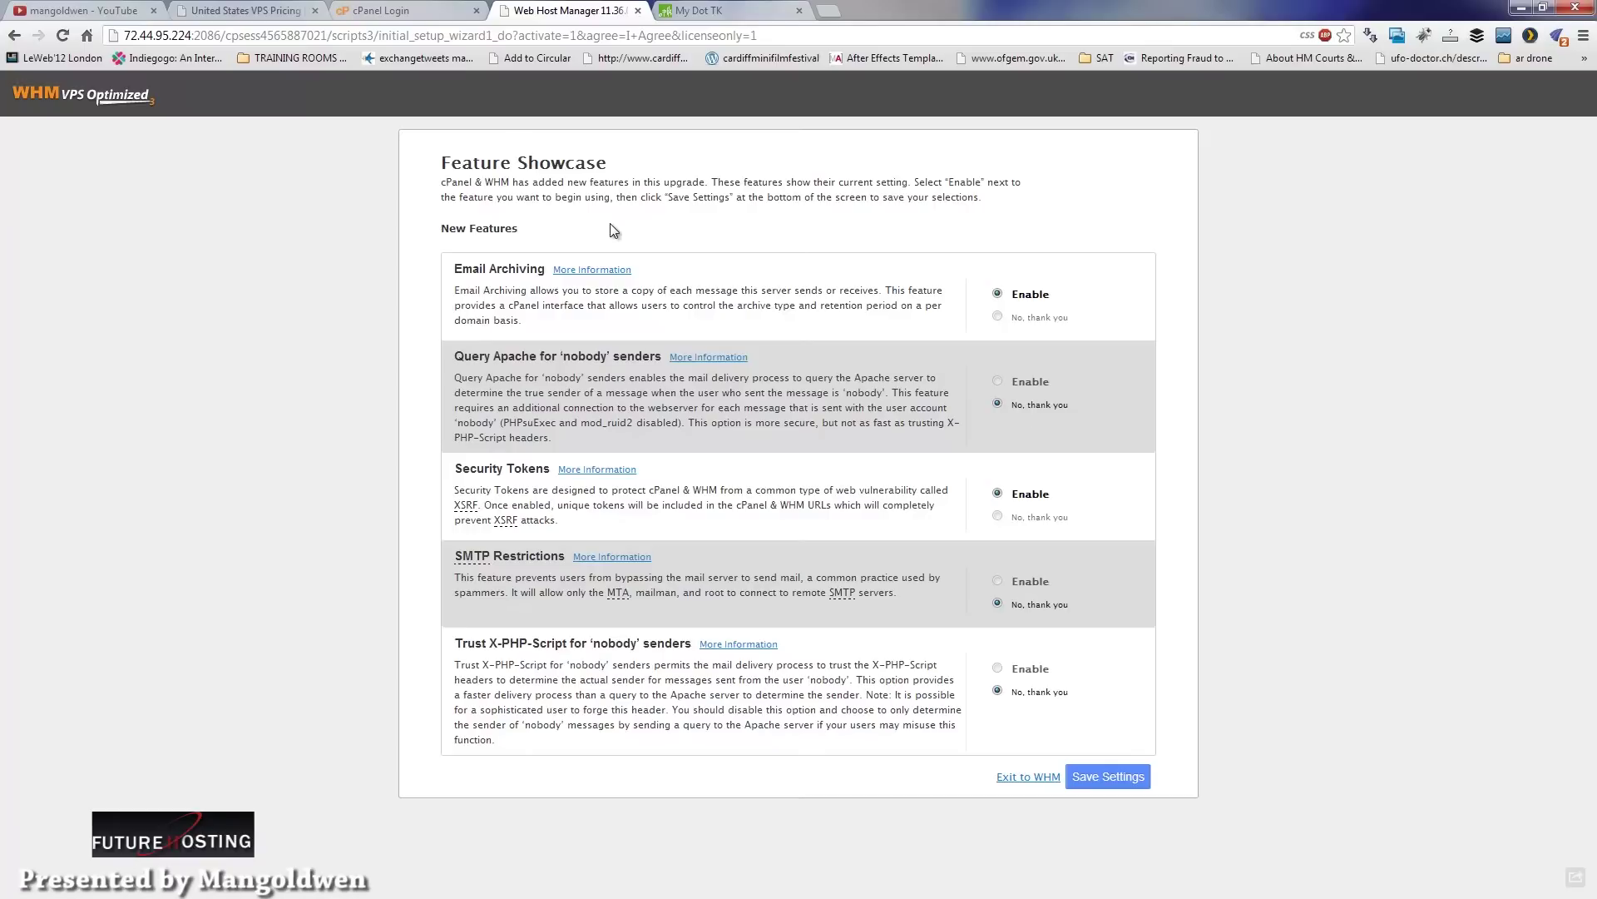
Step: Read the Query Apache docs, then save Feature Showcase with Email Archiving and Security Tokens enabled
left_click(730, 357)
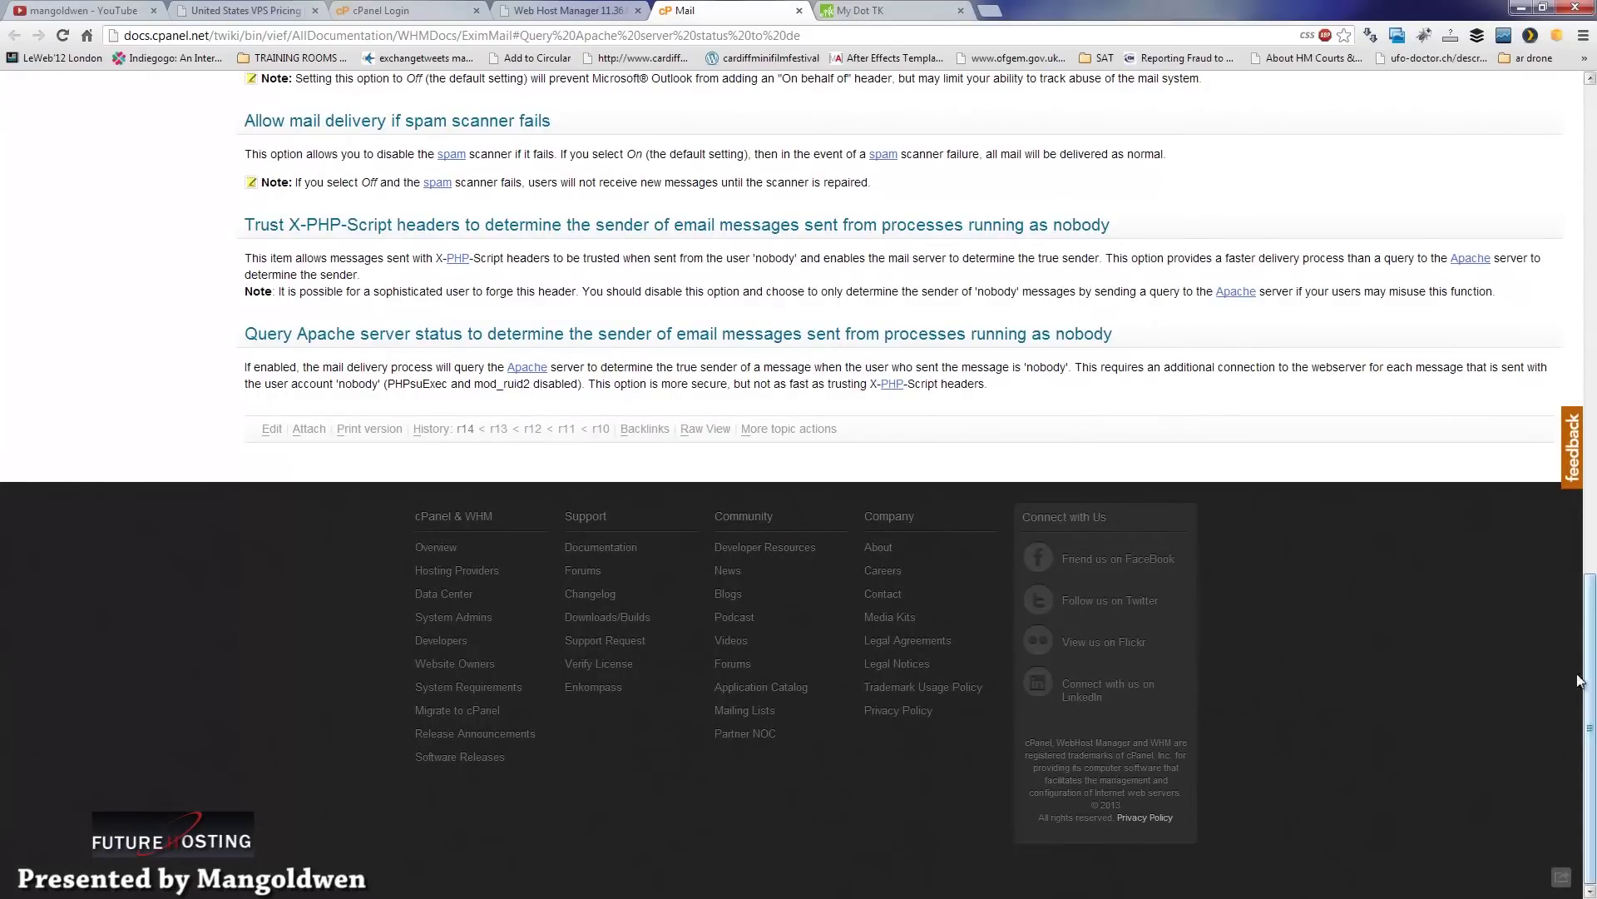
scroll(1590, 666, "up", 4)
scroll(1590, 616, "up", 10)
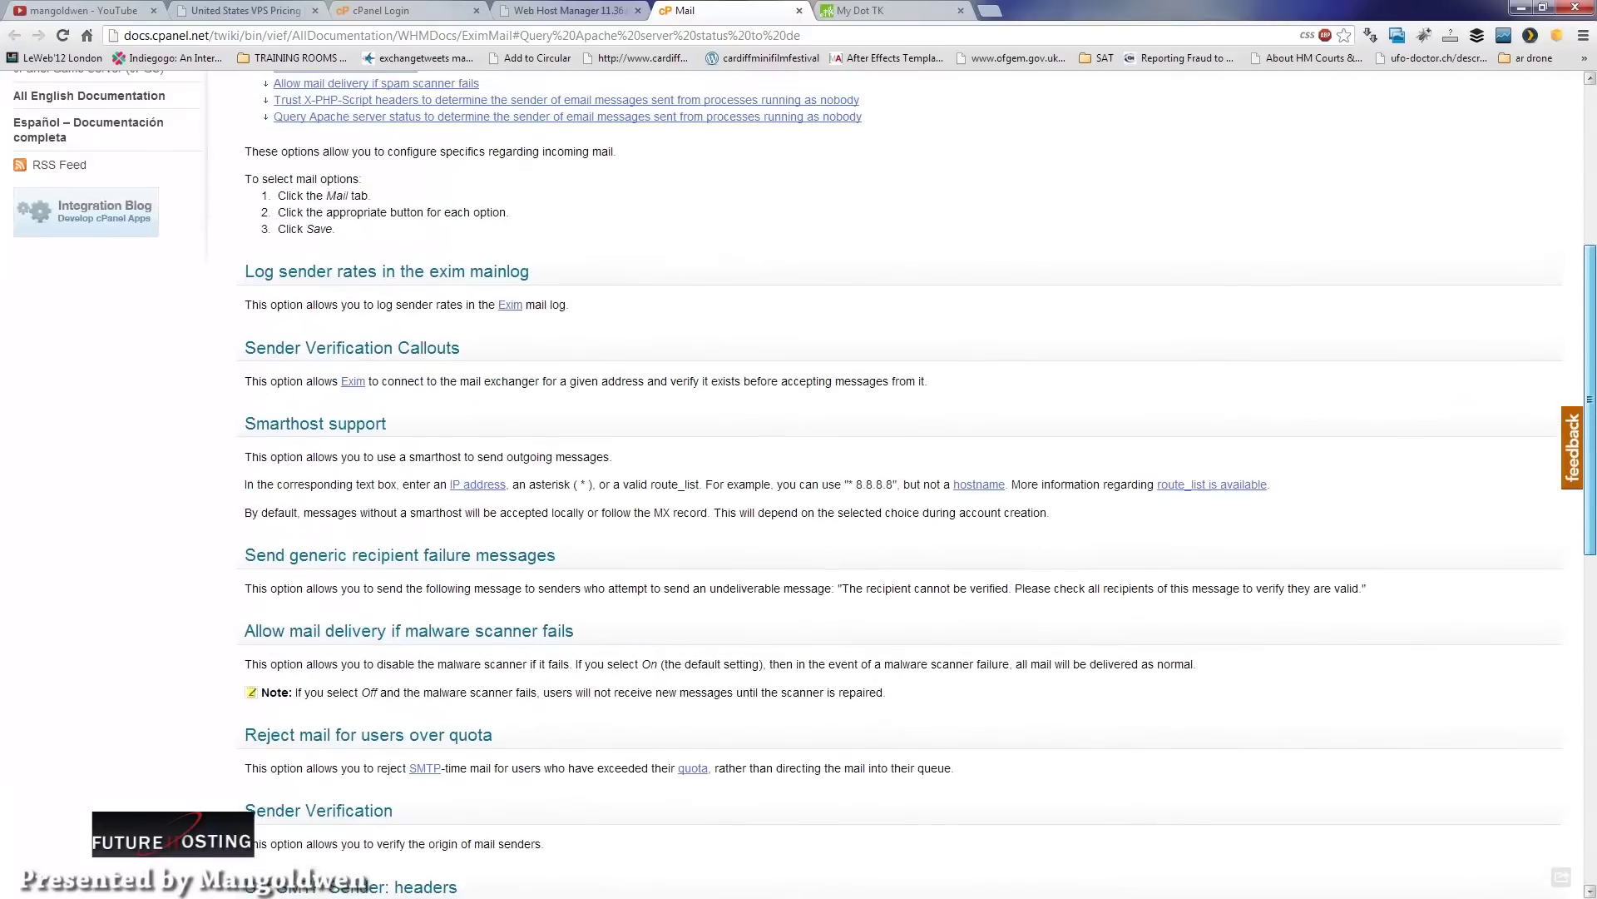
scroll(1593, 356, "down", 10)
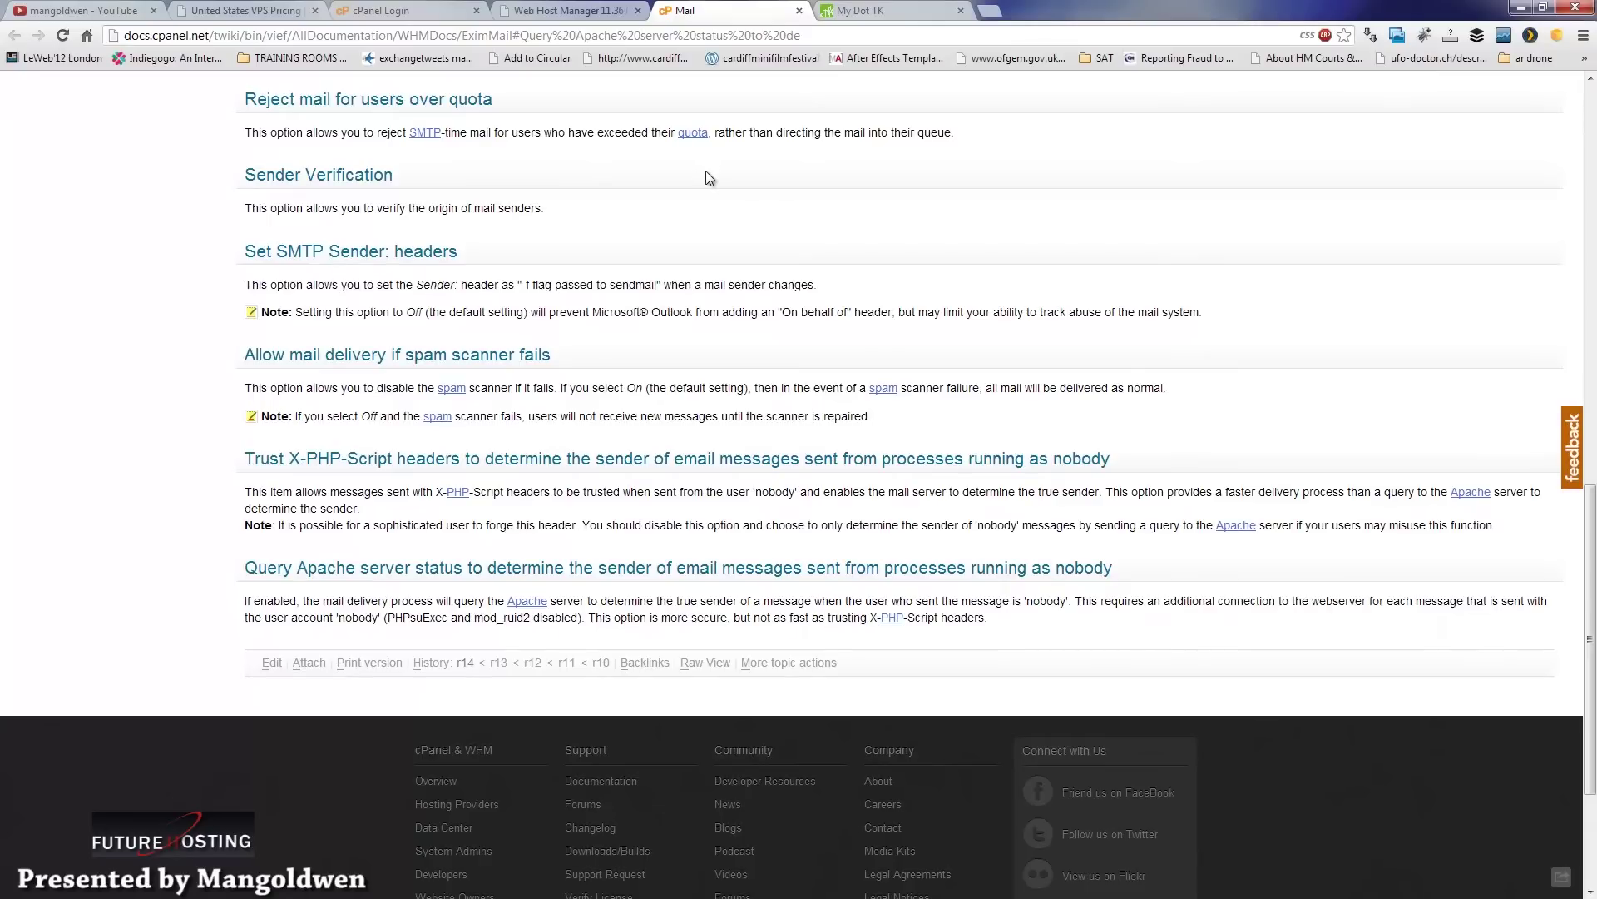
left_click(799, 11)
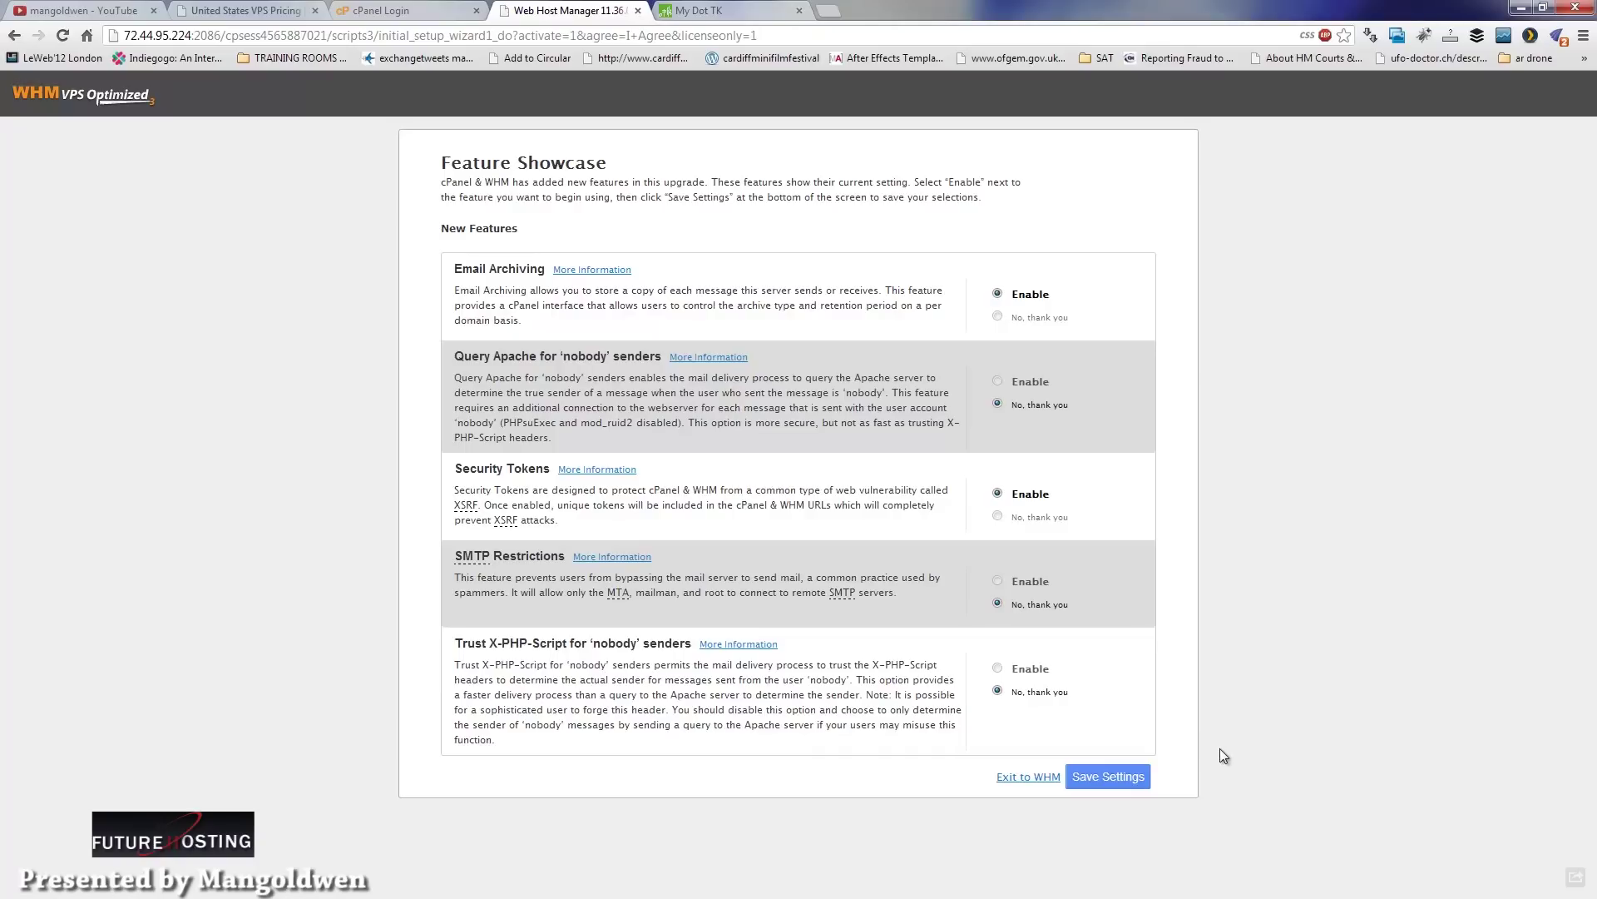
left_click(1106, 775)
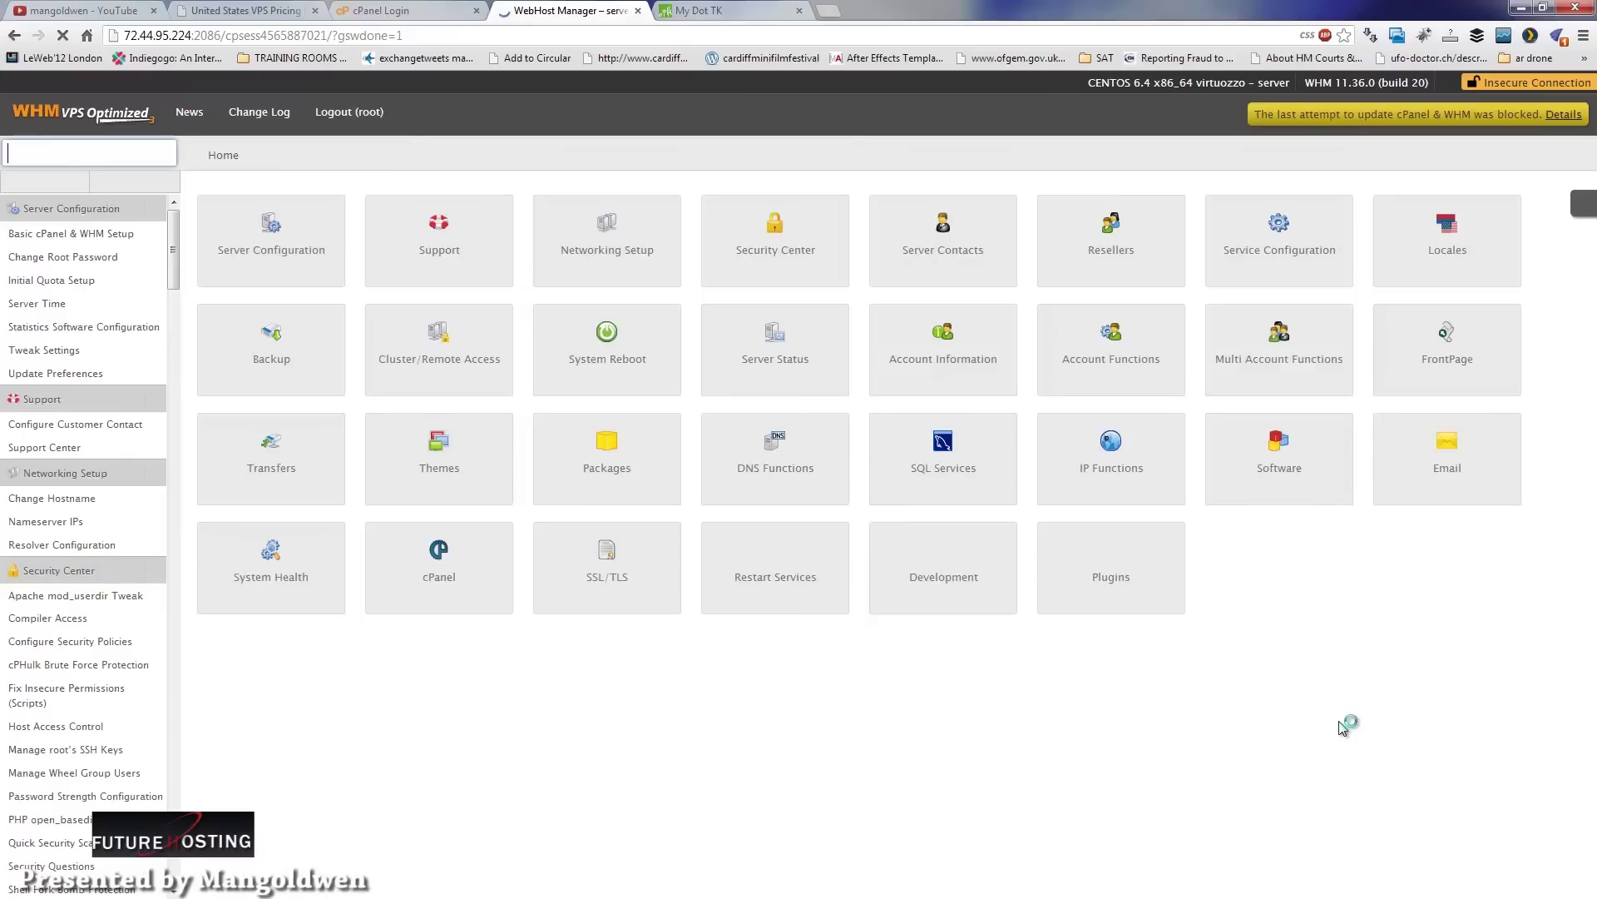
Step: Scroll the sidebar to Account Information and open List Accounts, which shows no accounts
left_click_drag(930, 83, 1133, 86)
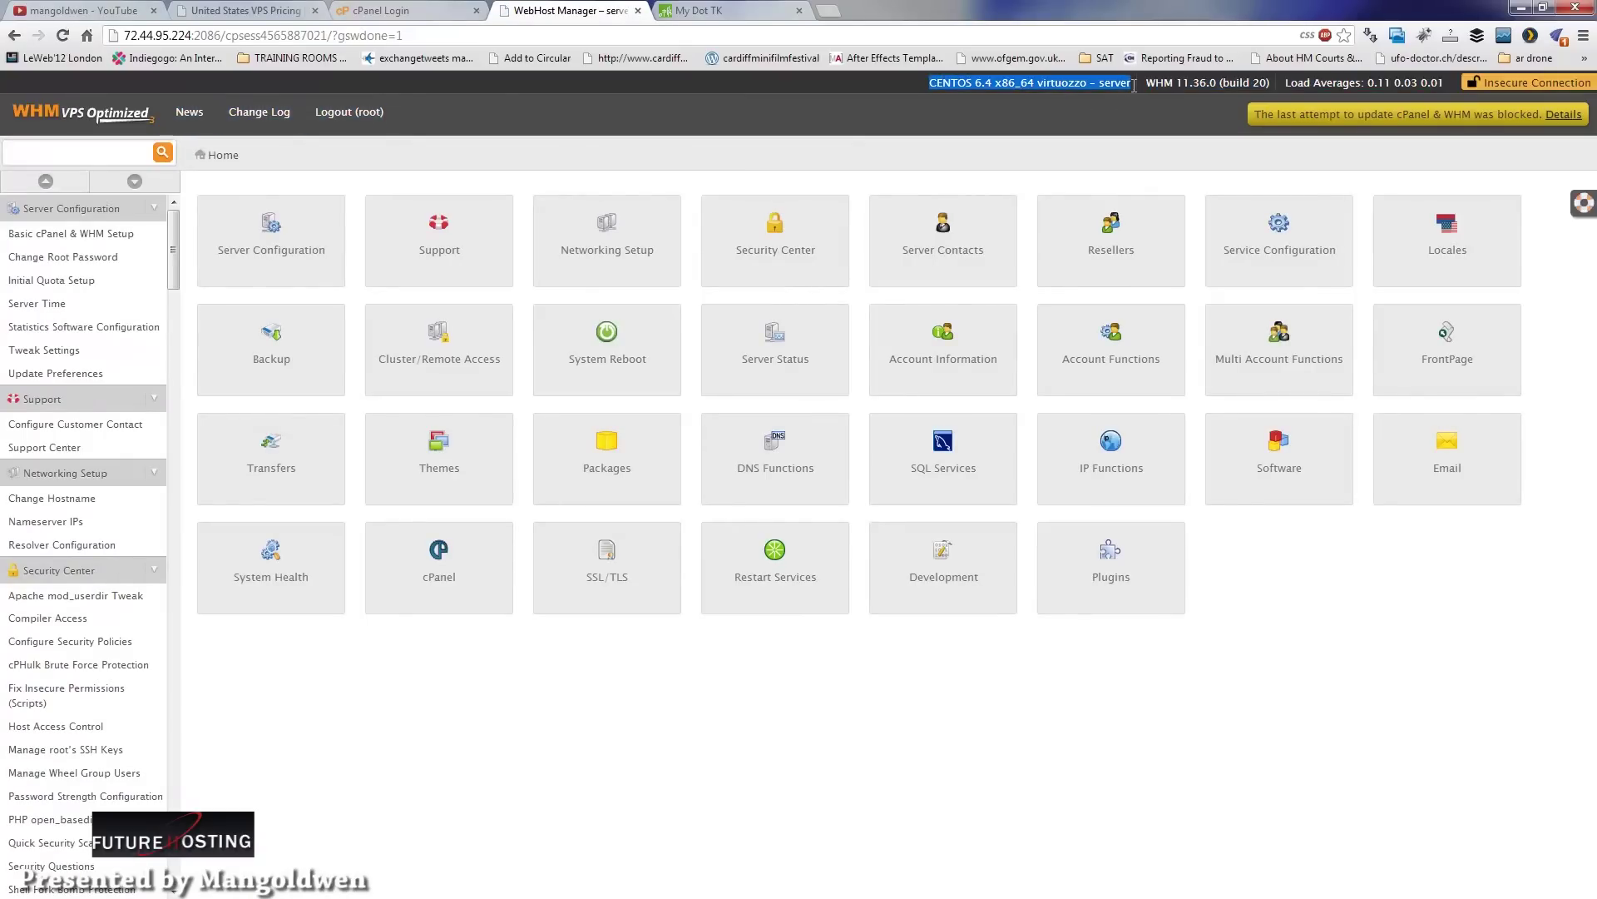
left_click(1146, 106)
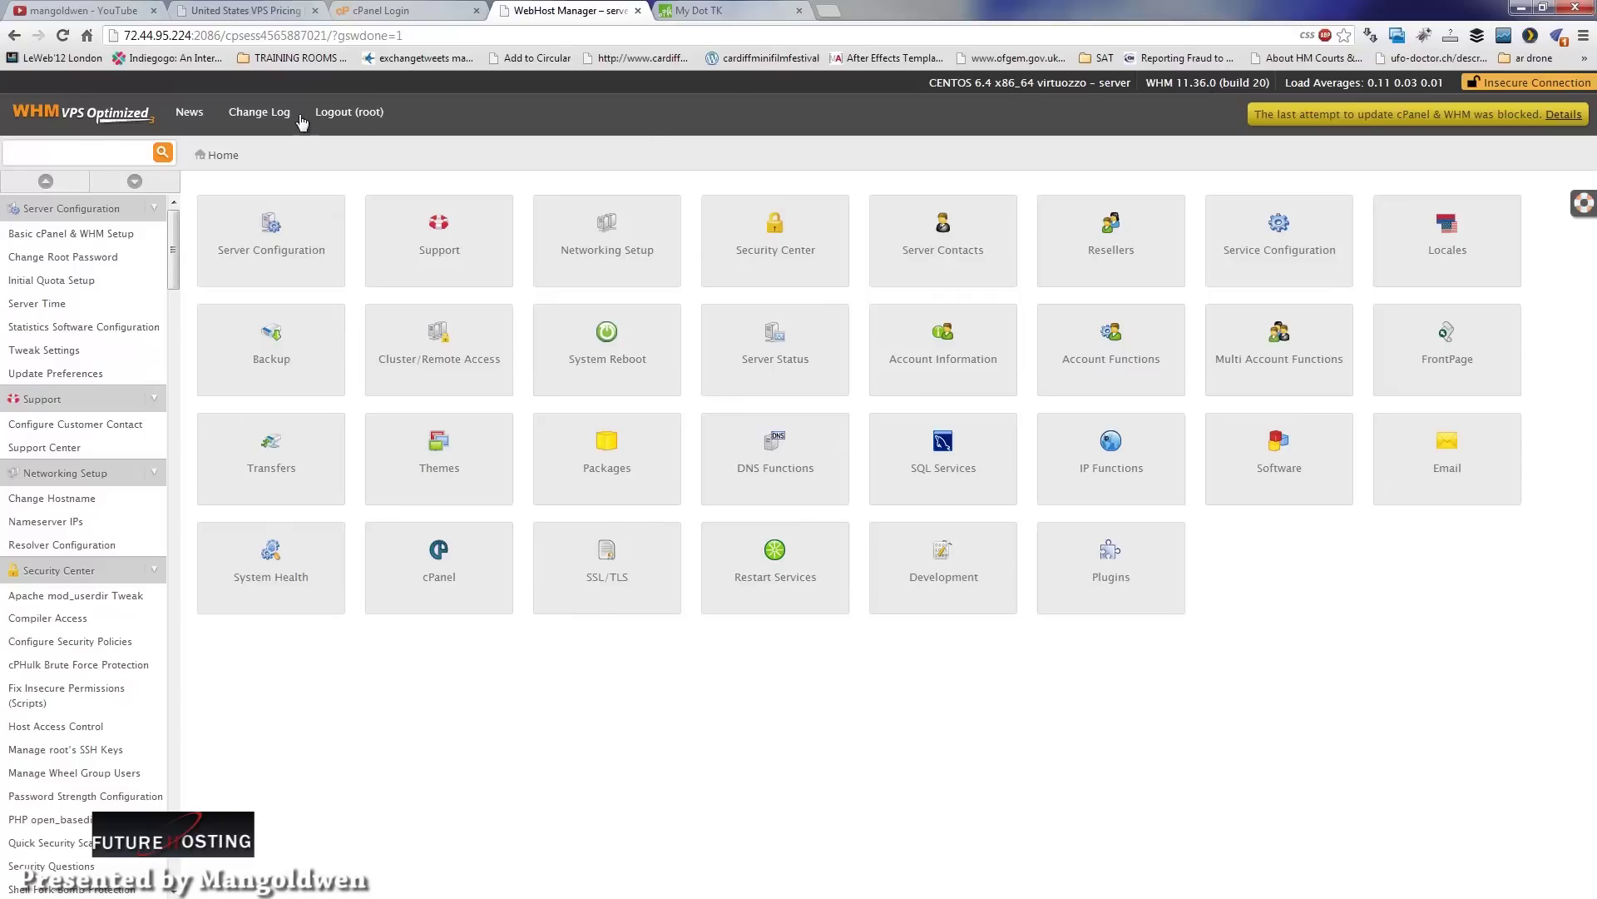
left_click_drag(175, 275, 167, 892)
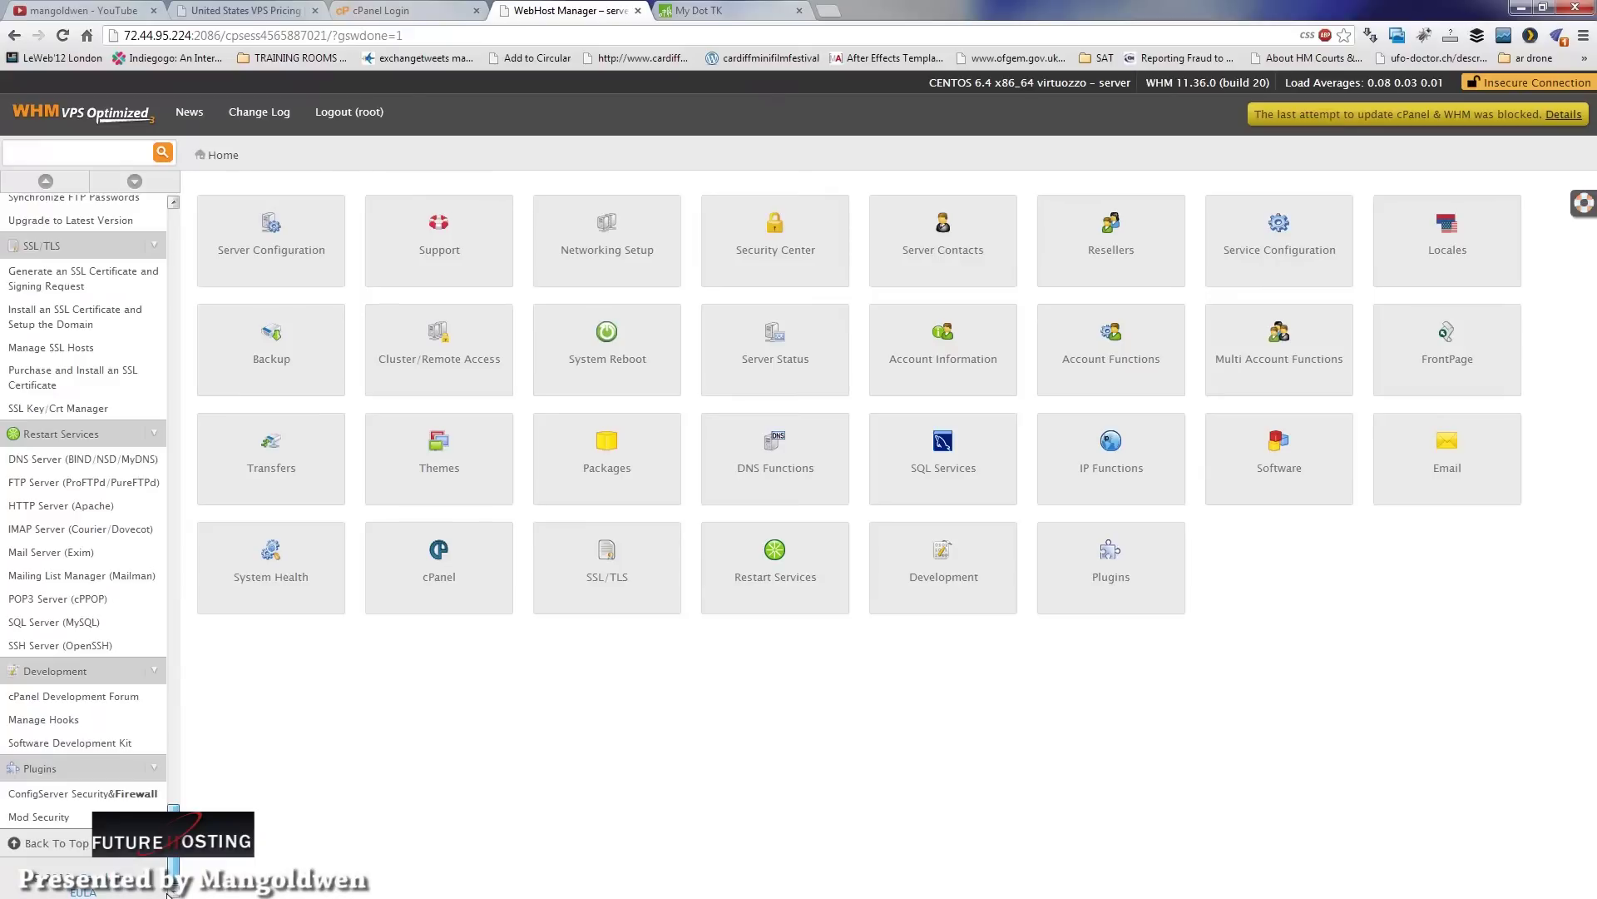
left_click_drag(169, 893, 206, 618)
scroll(201, 557, "up", 1)
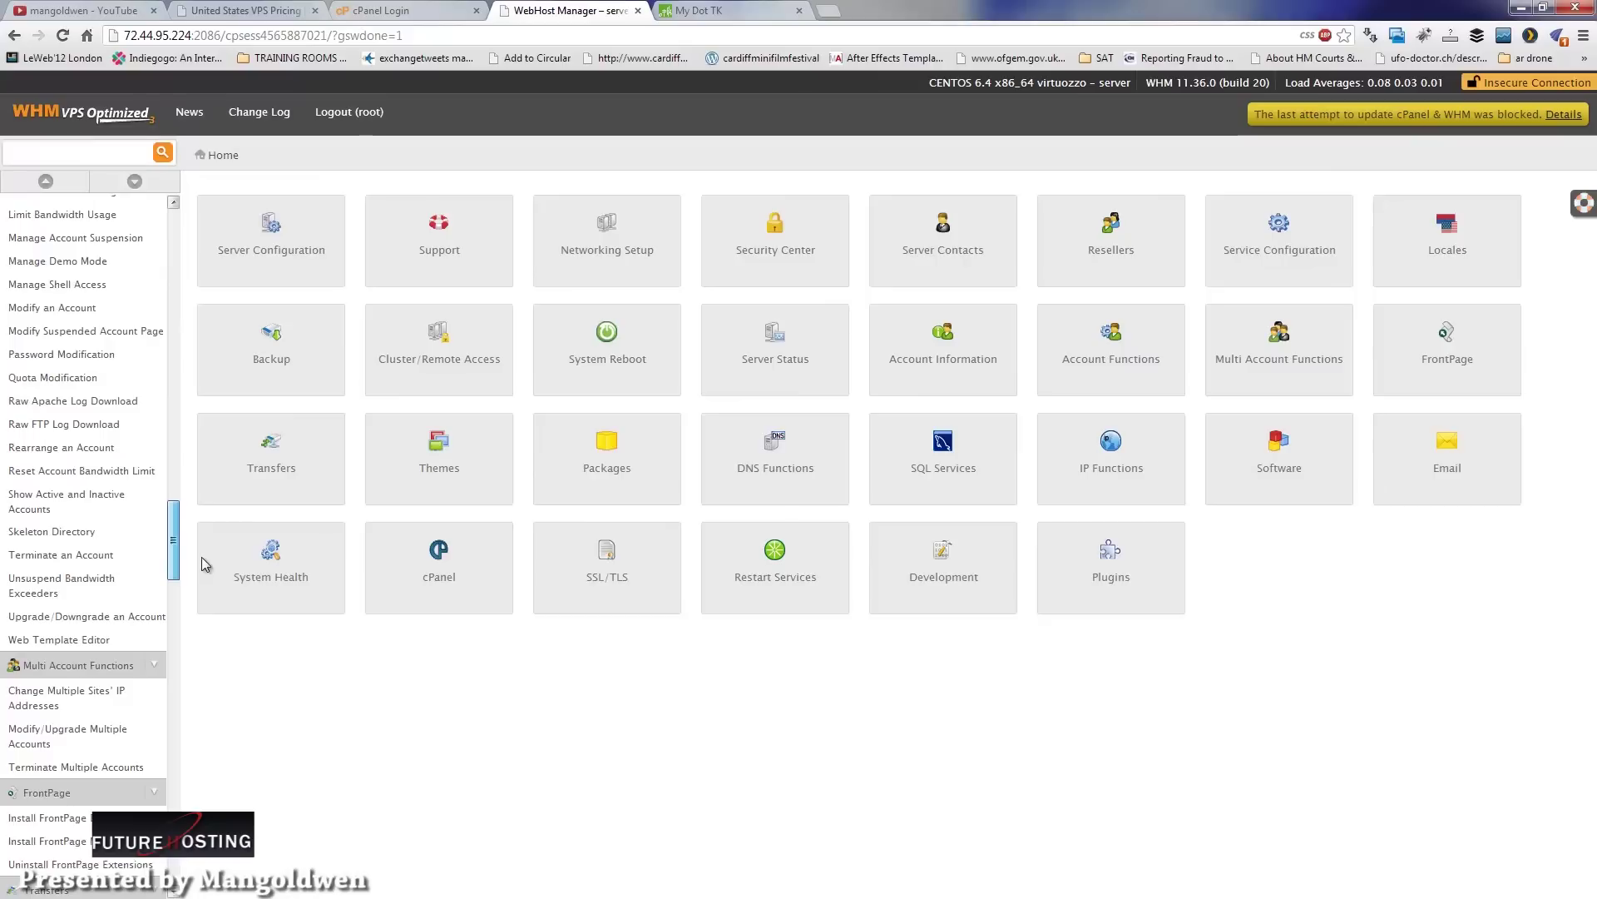
scroll(201, 558, "up", 20)
scroll(233, 291, "up", 9)
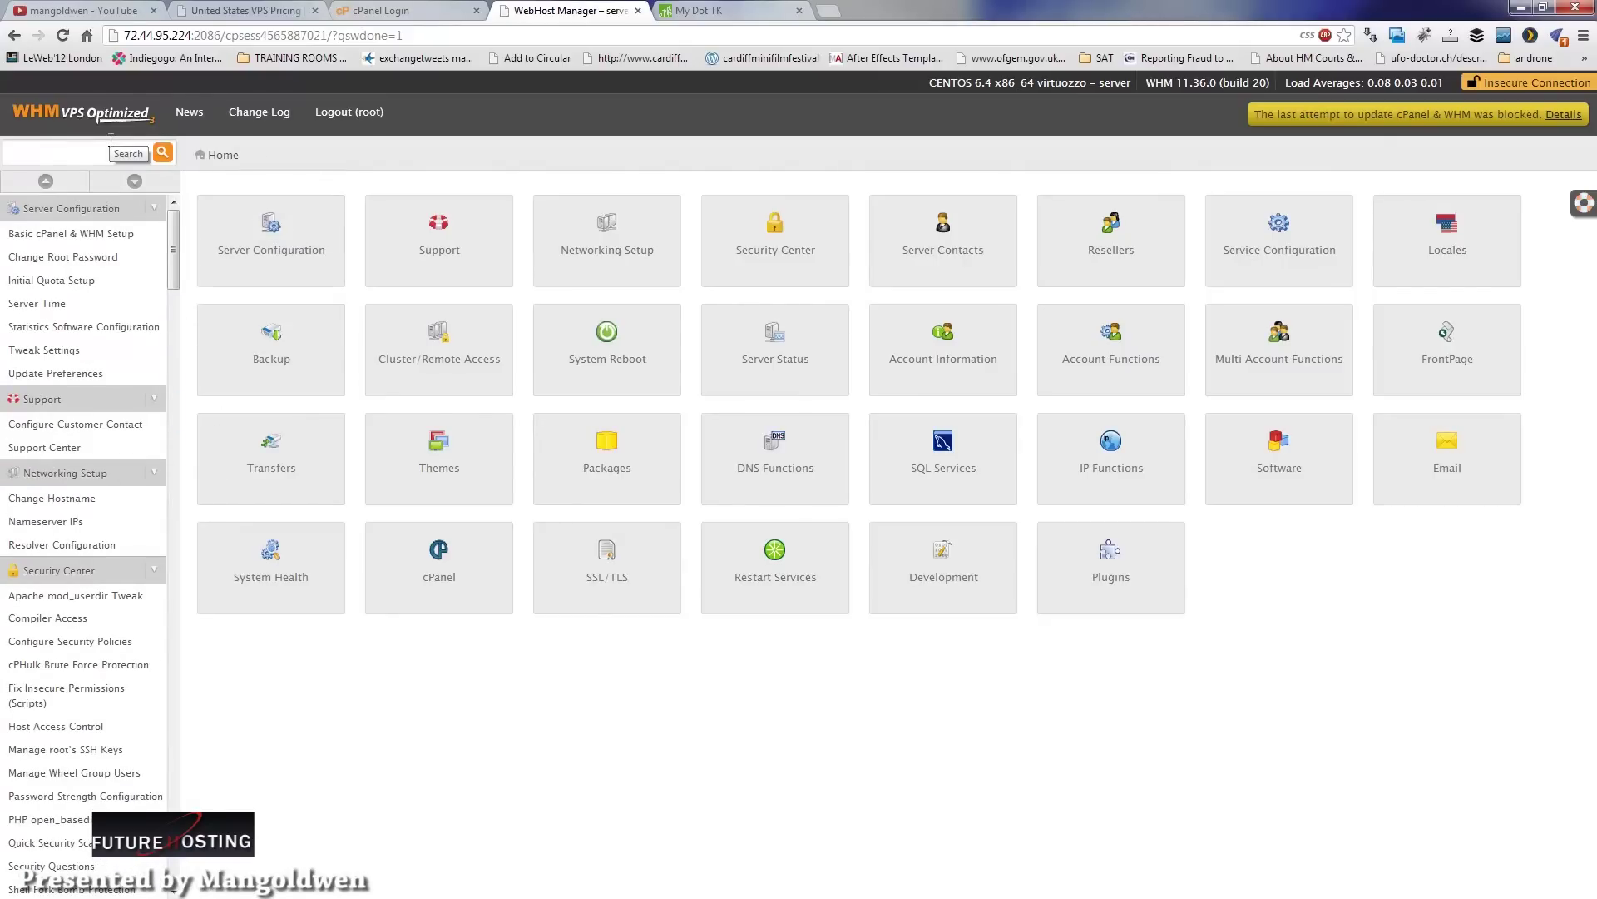
scroll(142, 486, "down", 15)
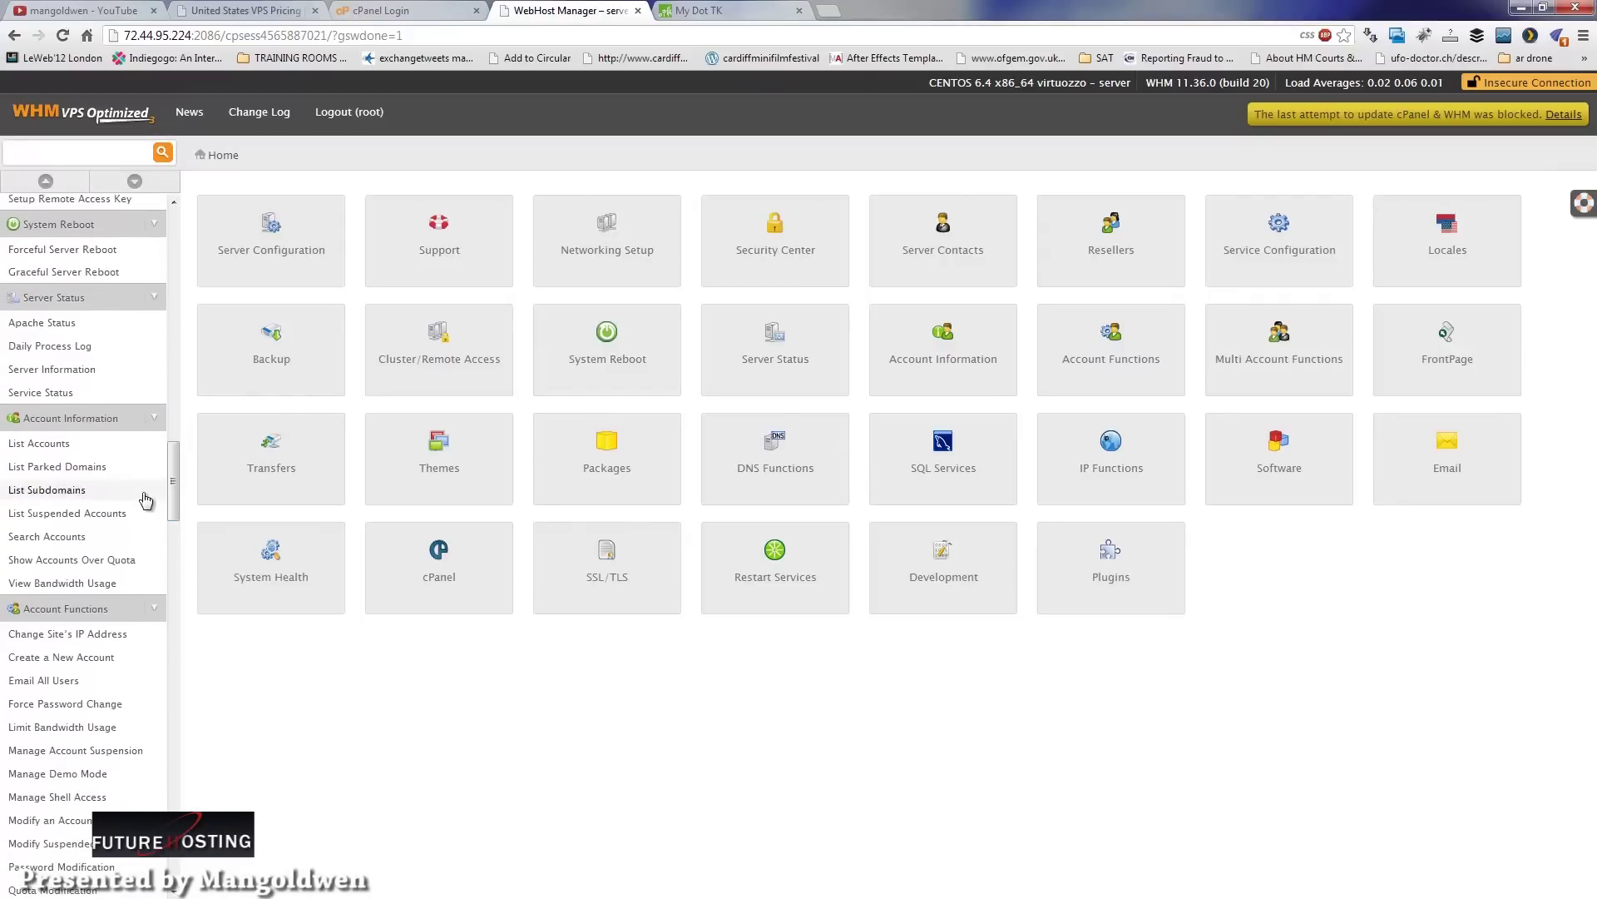
left_click(58, 446)
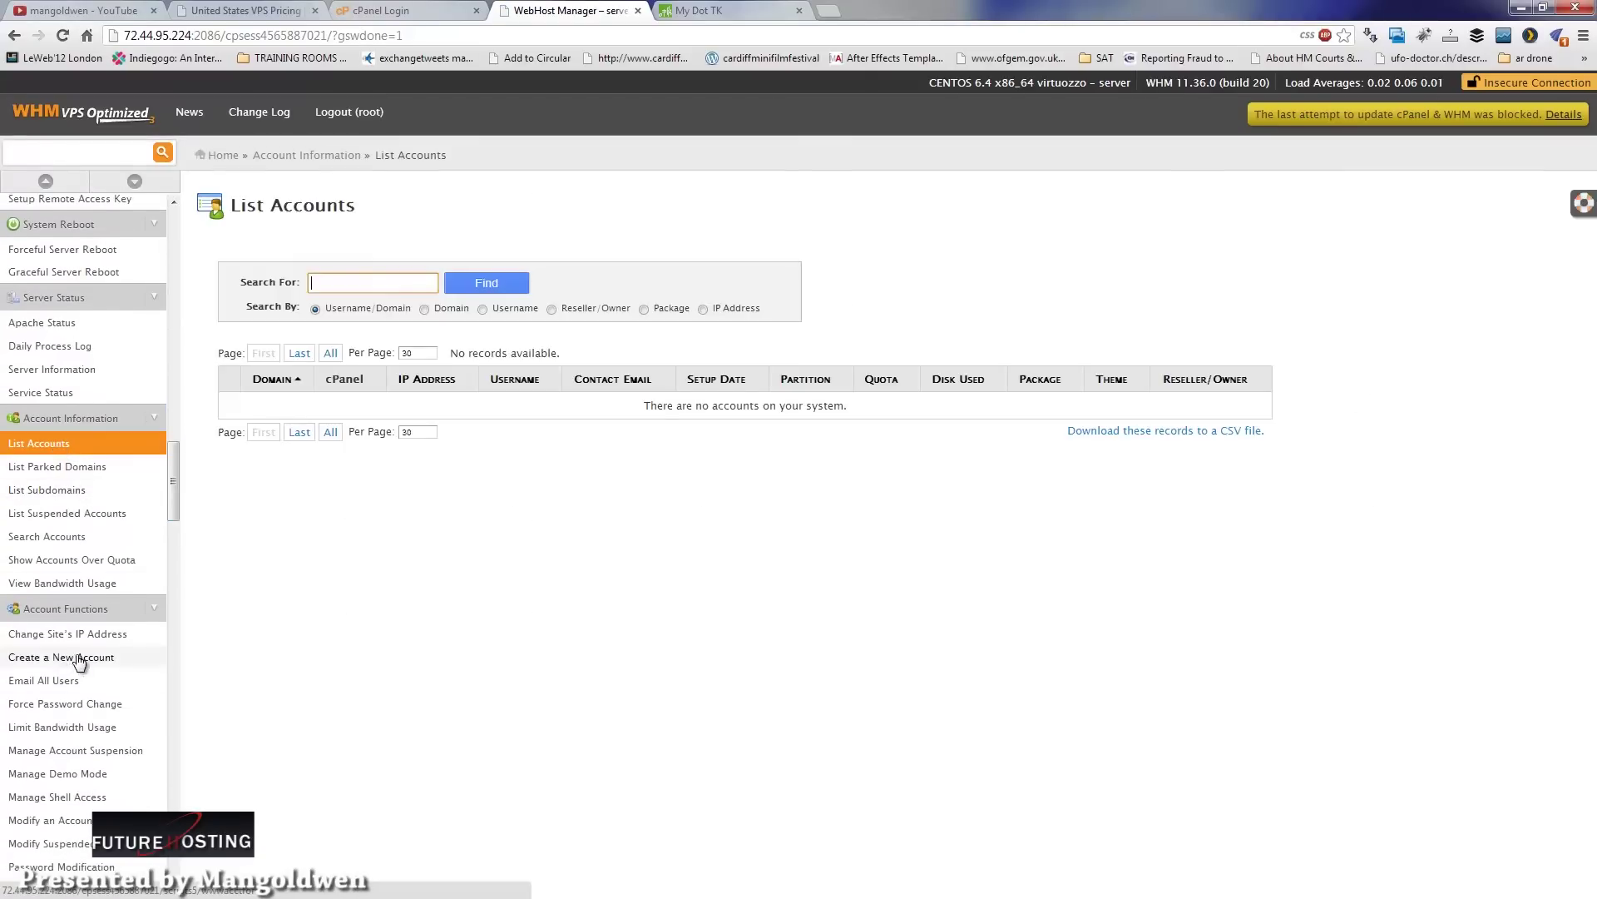
Step: Start a new account and paste the domain AG-SERVER.TK, confirmed in My Dot TK
left_click(79, 659)
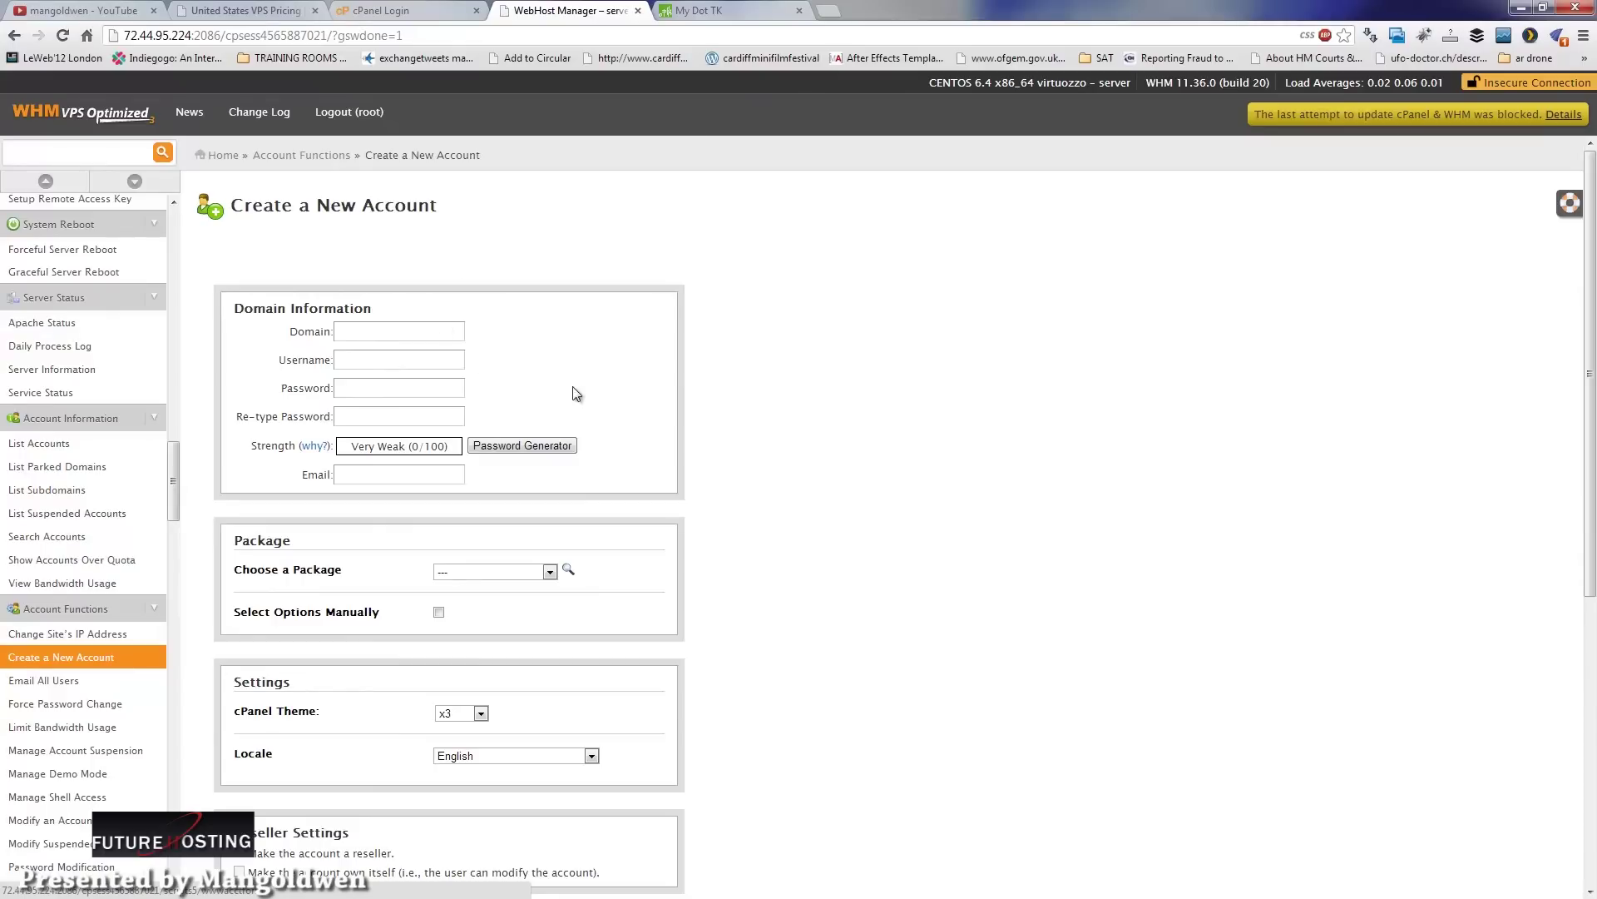
left_click(760, 8)
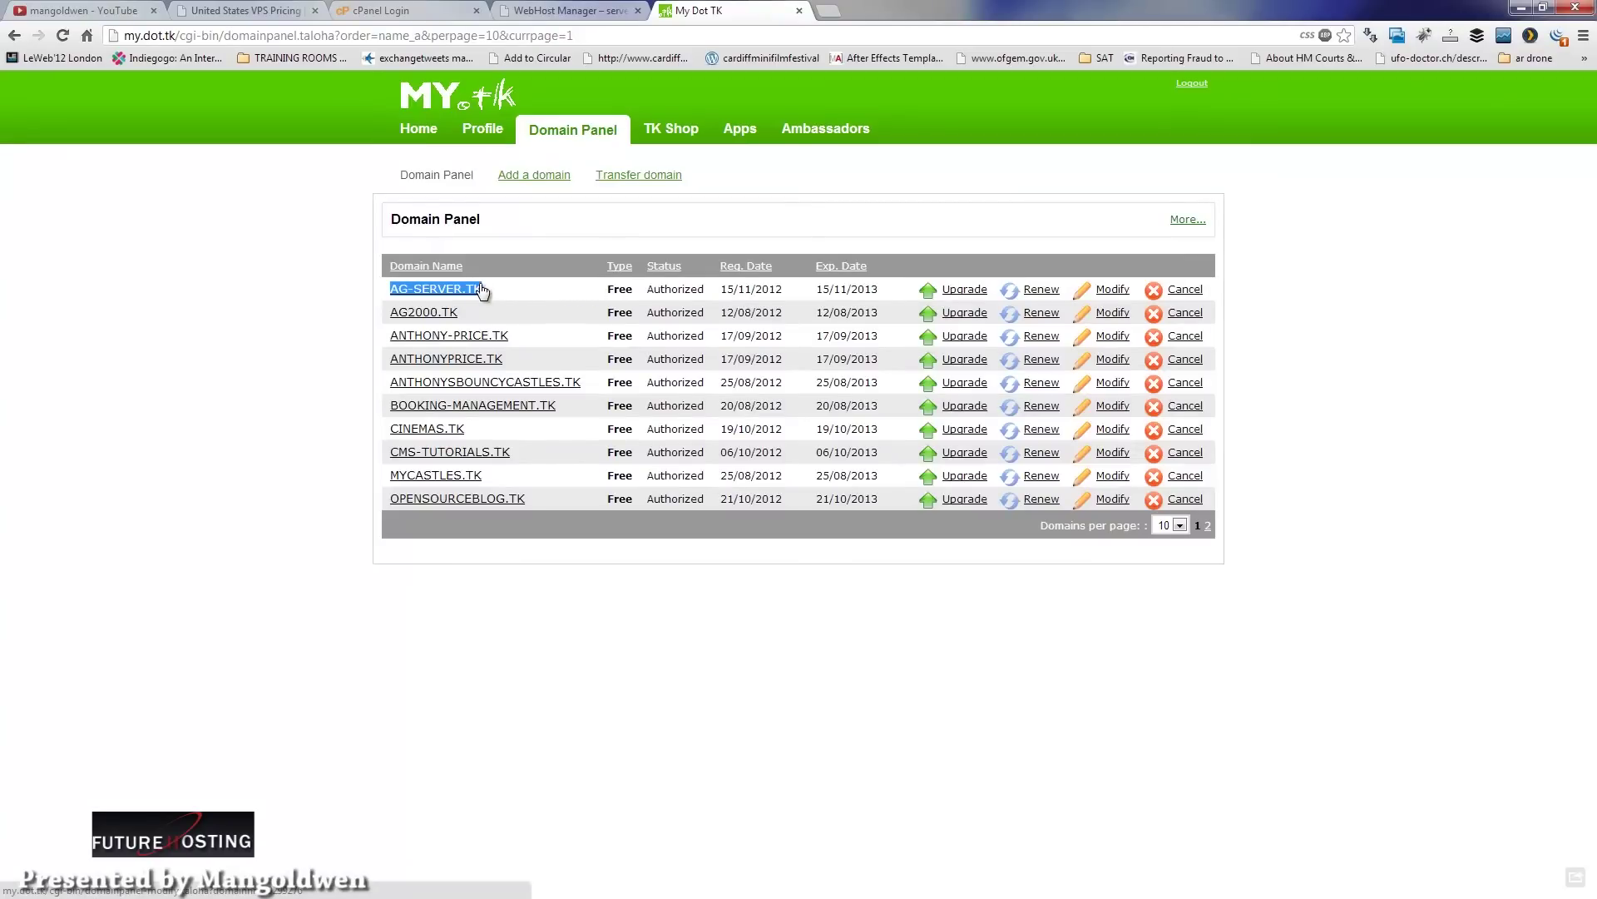
left_click(571, 10)
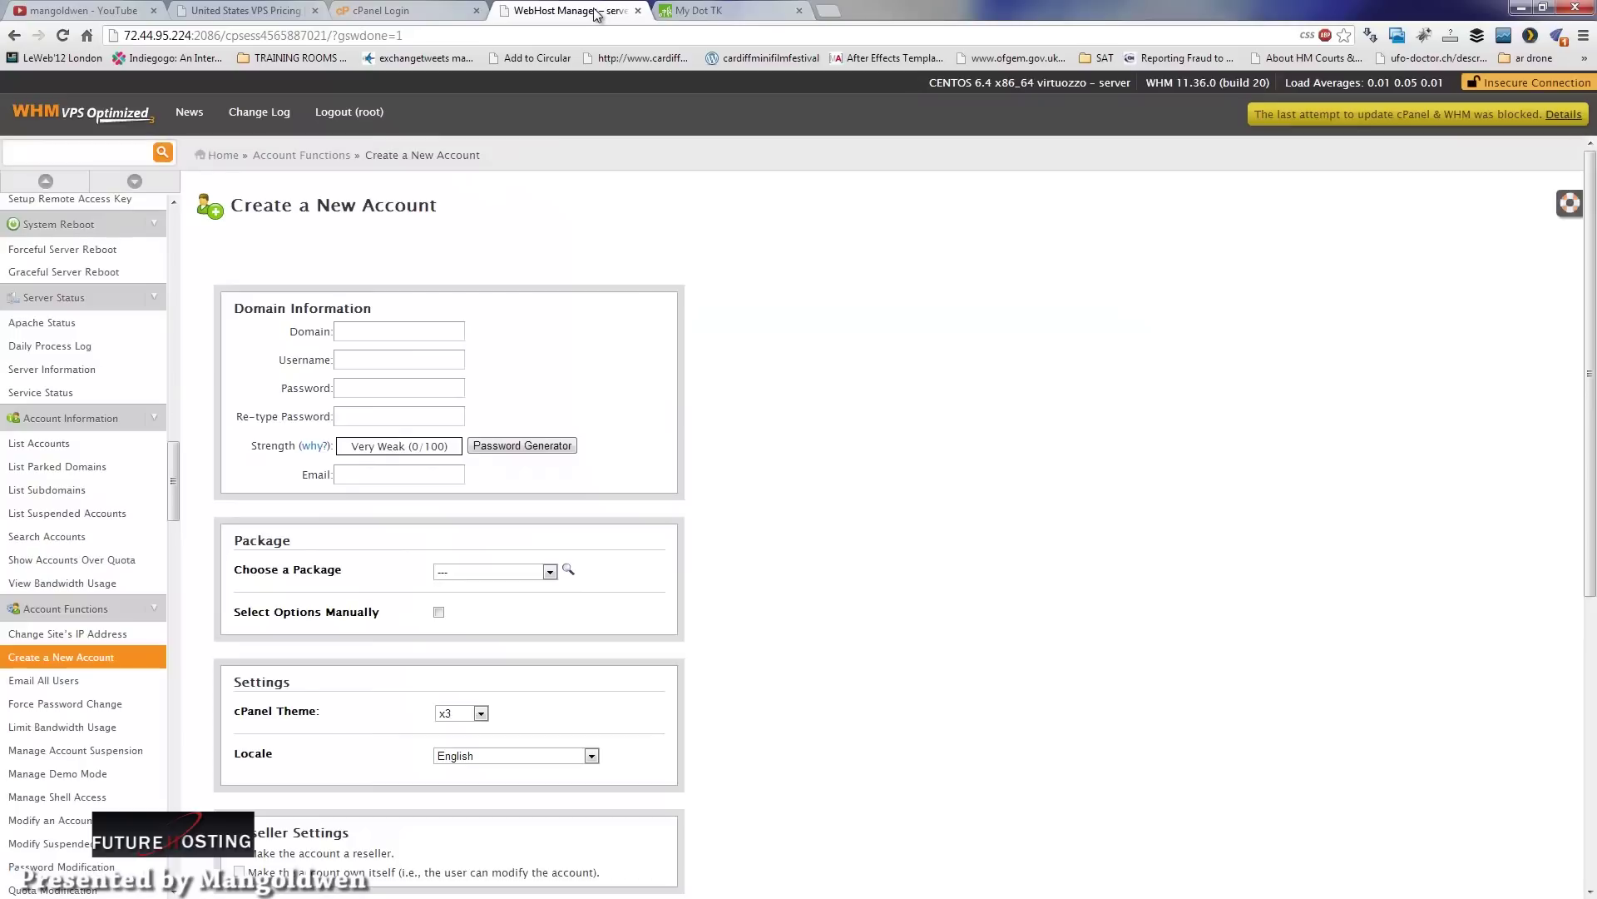
left_click(382, 323)
type("AG-SERVER.TK")
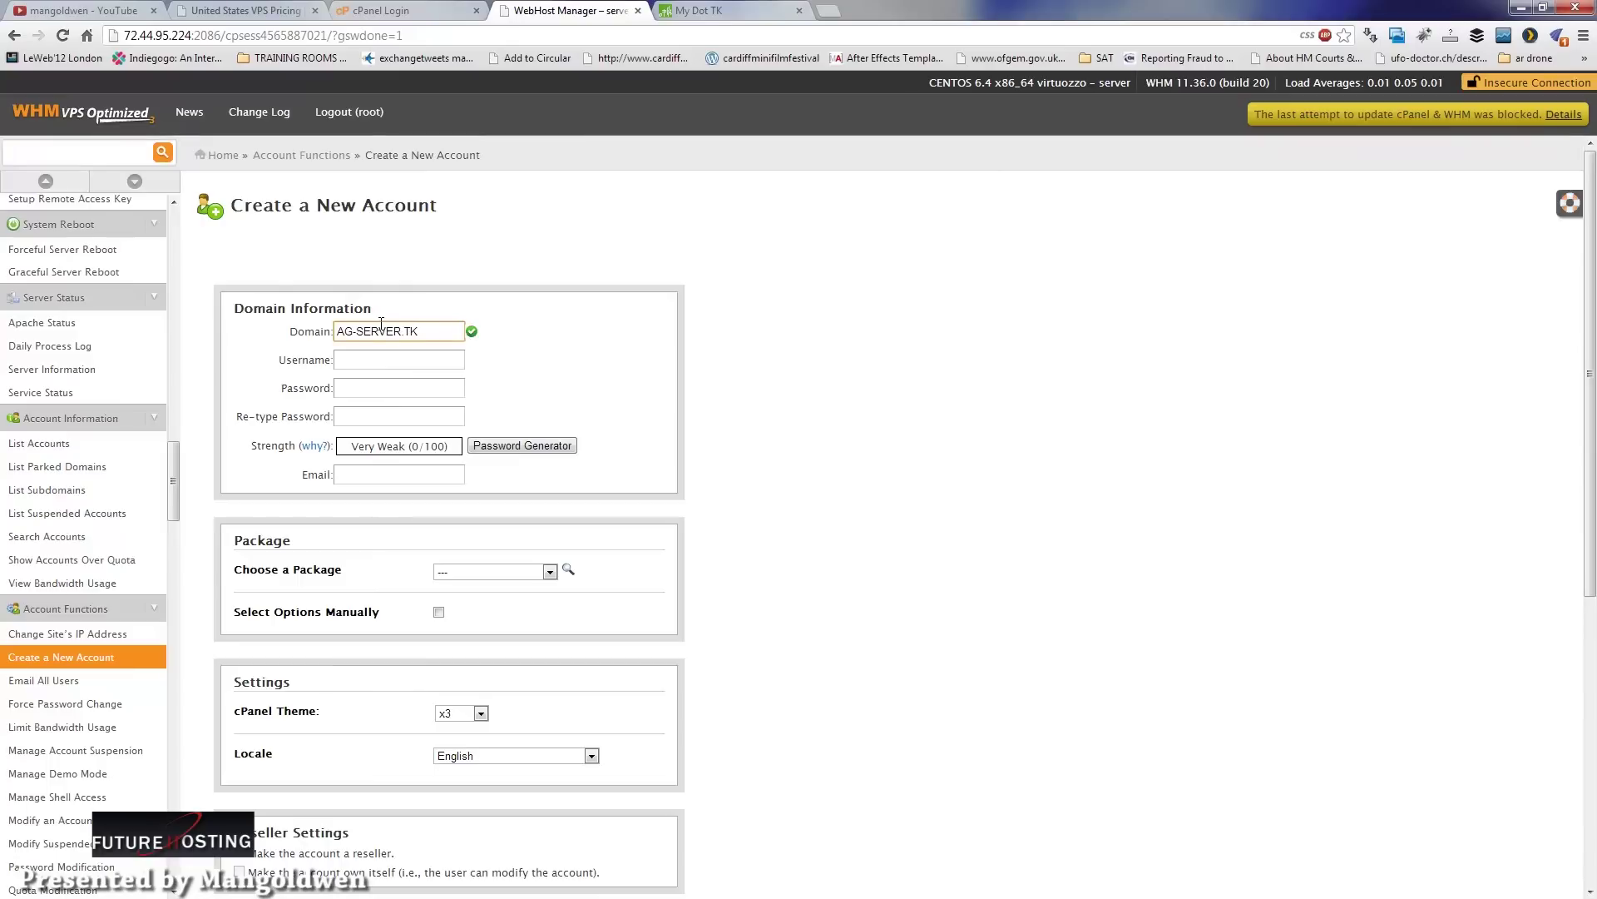
Step: Set the username to 'future' and enter a matching password twice
left_click(381, 357)
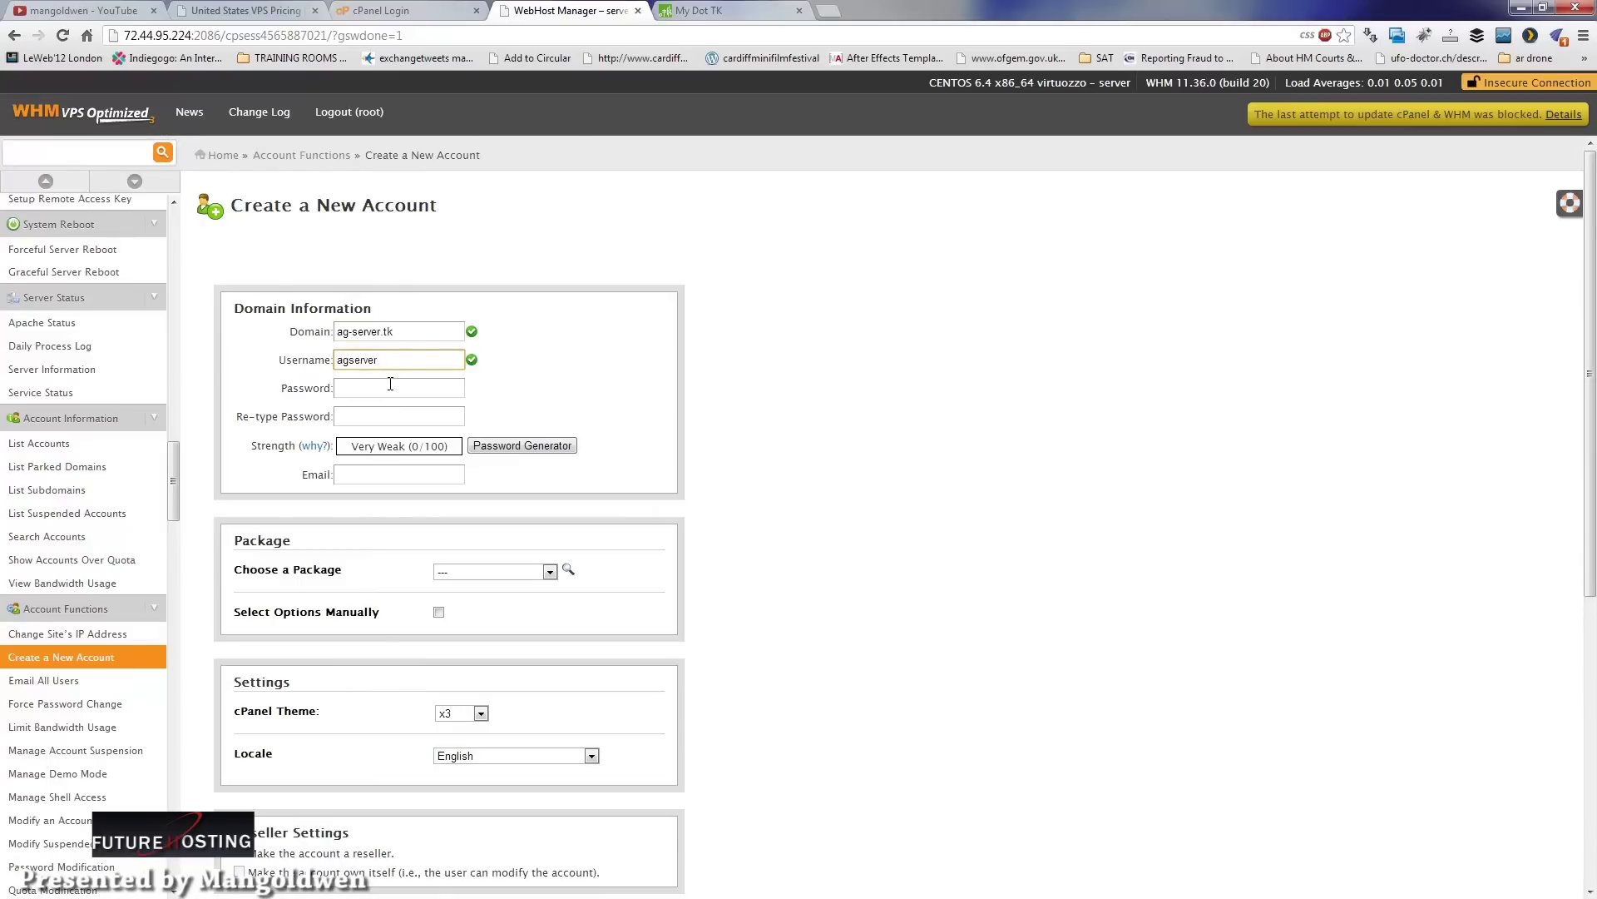
left_click_drag(396, 361, 305, 350)
type("future")
left_click(359, 386)
type("f")
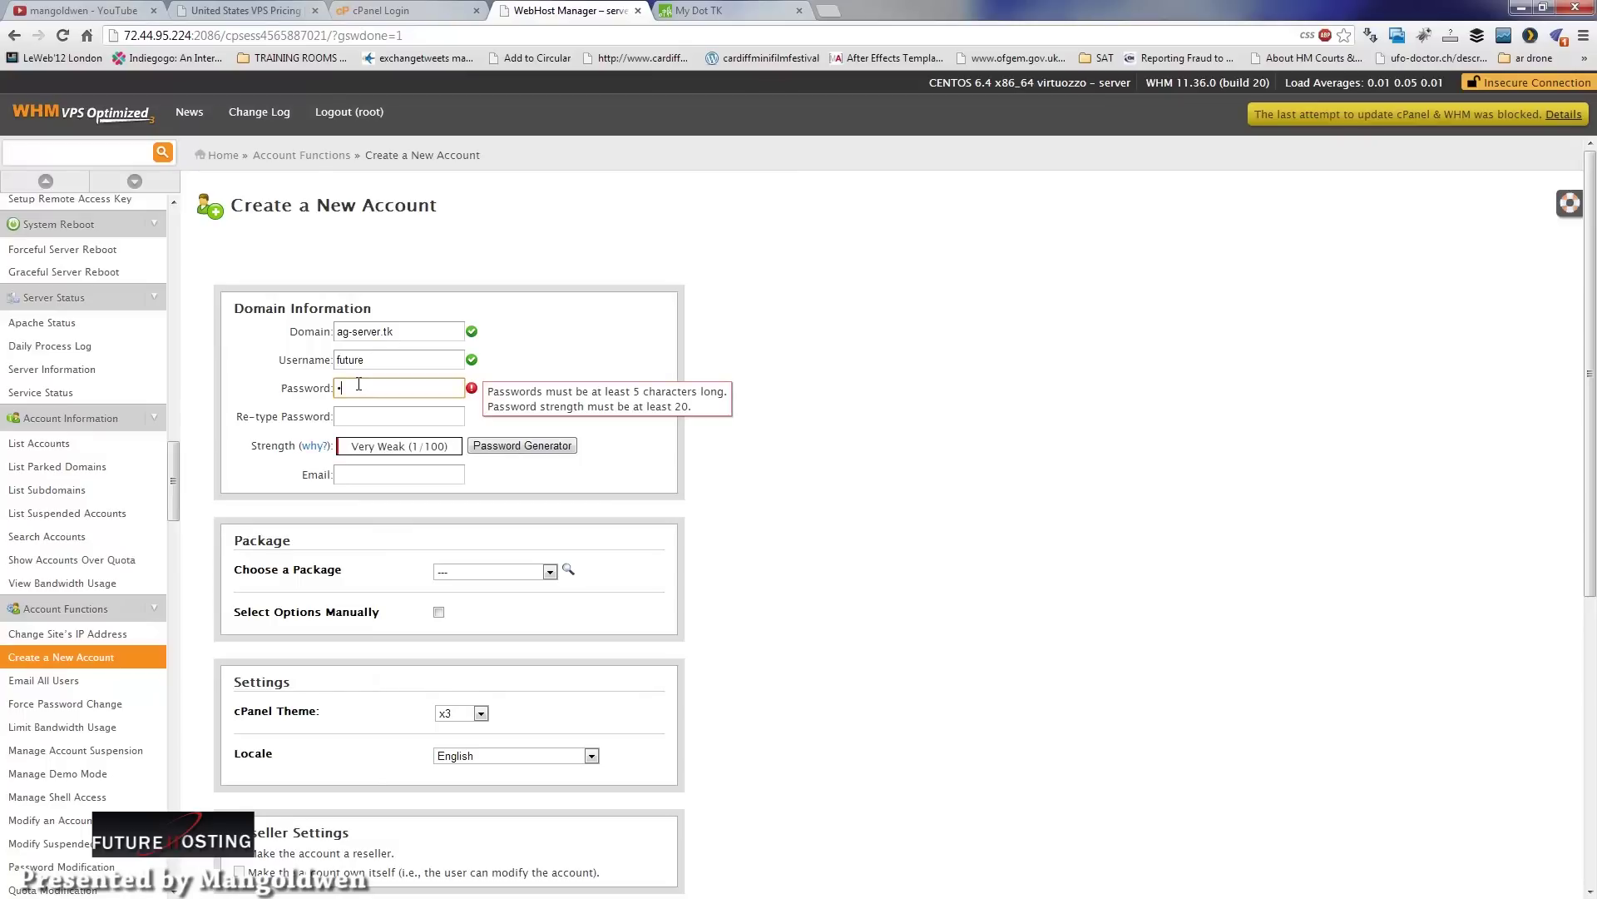
left_click(383, 416)
type("fu")
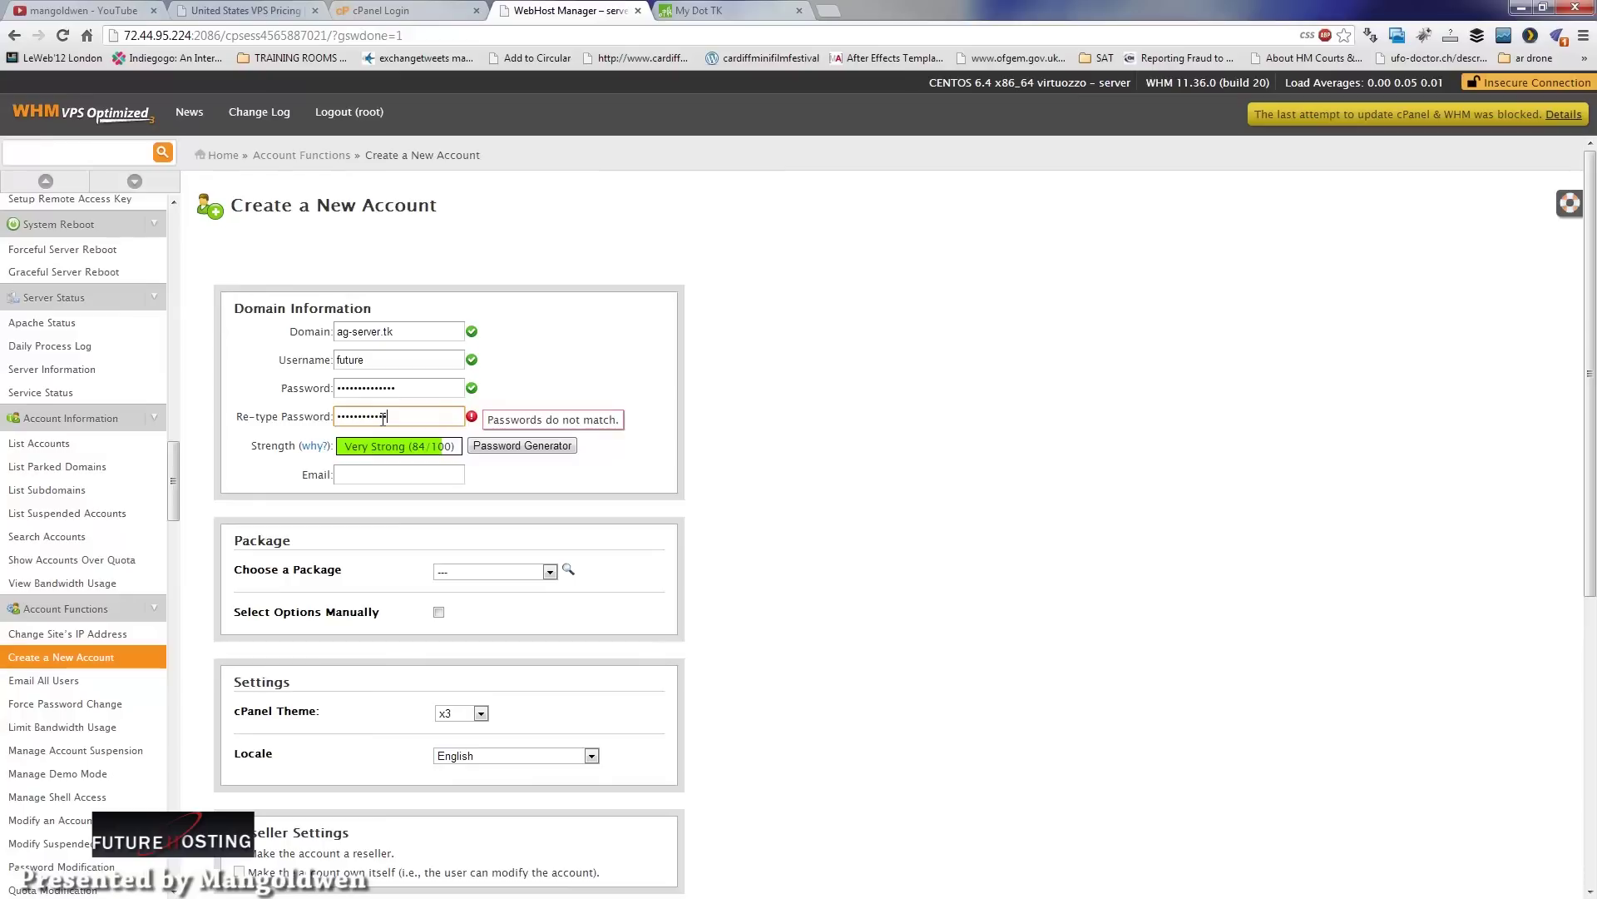
type("•••")
Step: Enter a contact e-mail address at the AG-SERVER.TK domain
left_click(378, 475)
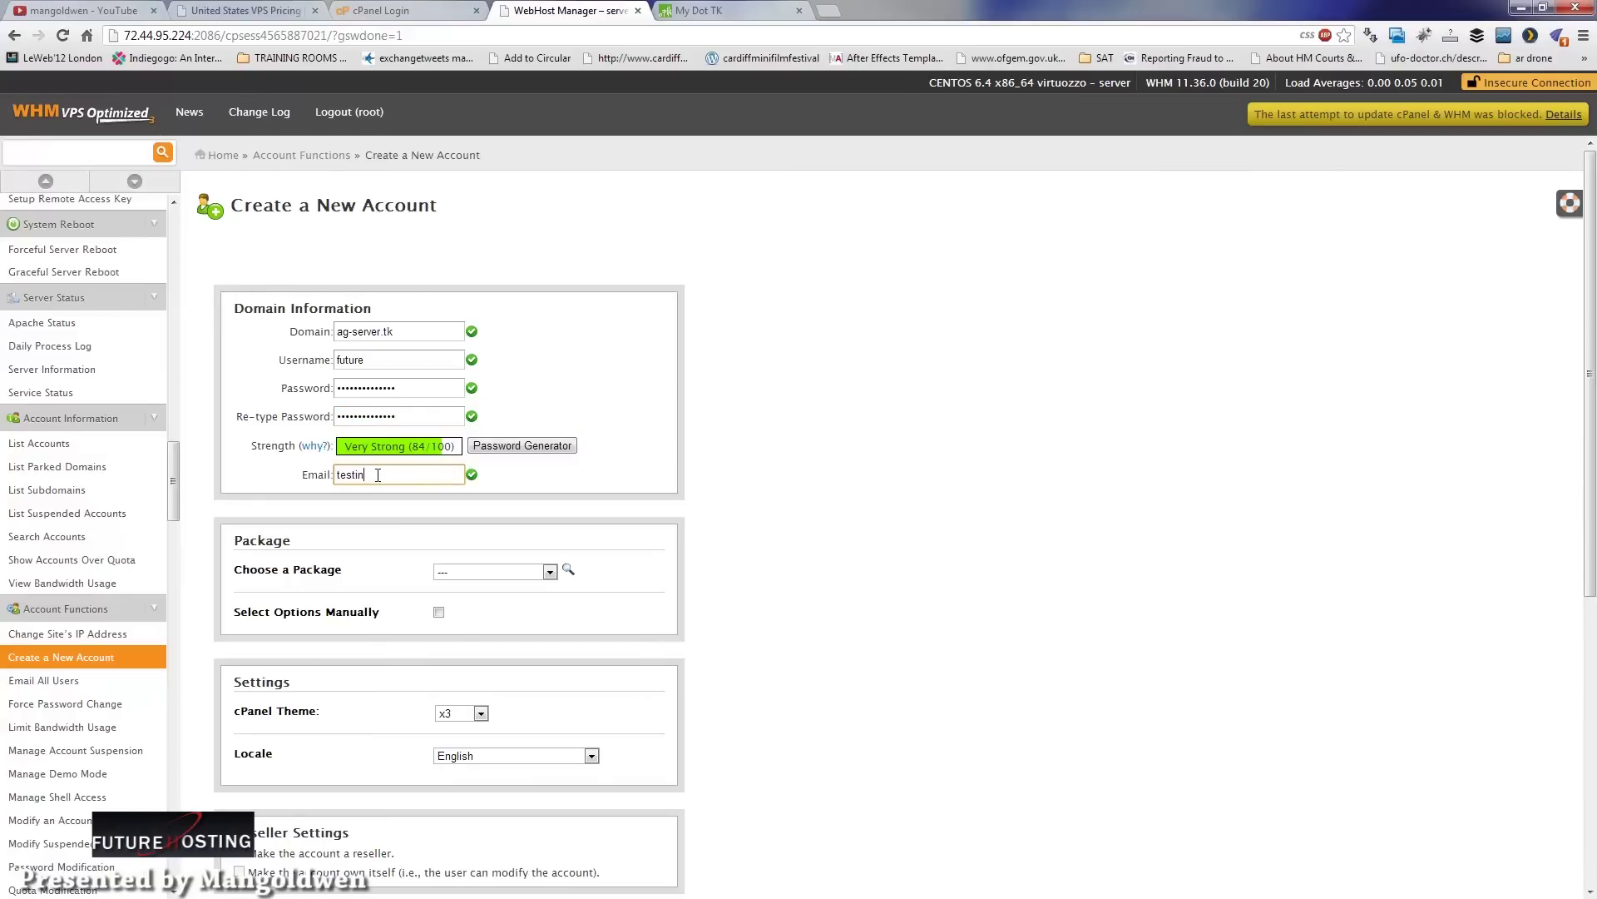
left_click(505, 572)
Step: Choose manual resource options, saved as package 'Testing server' with the default feature list
left_click(477, 586)
left_click(440, 612)
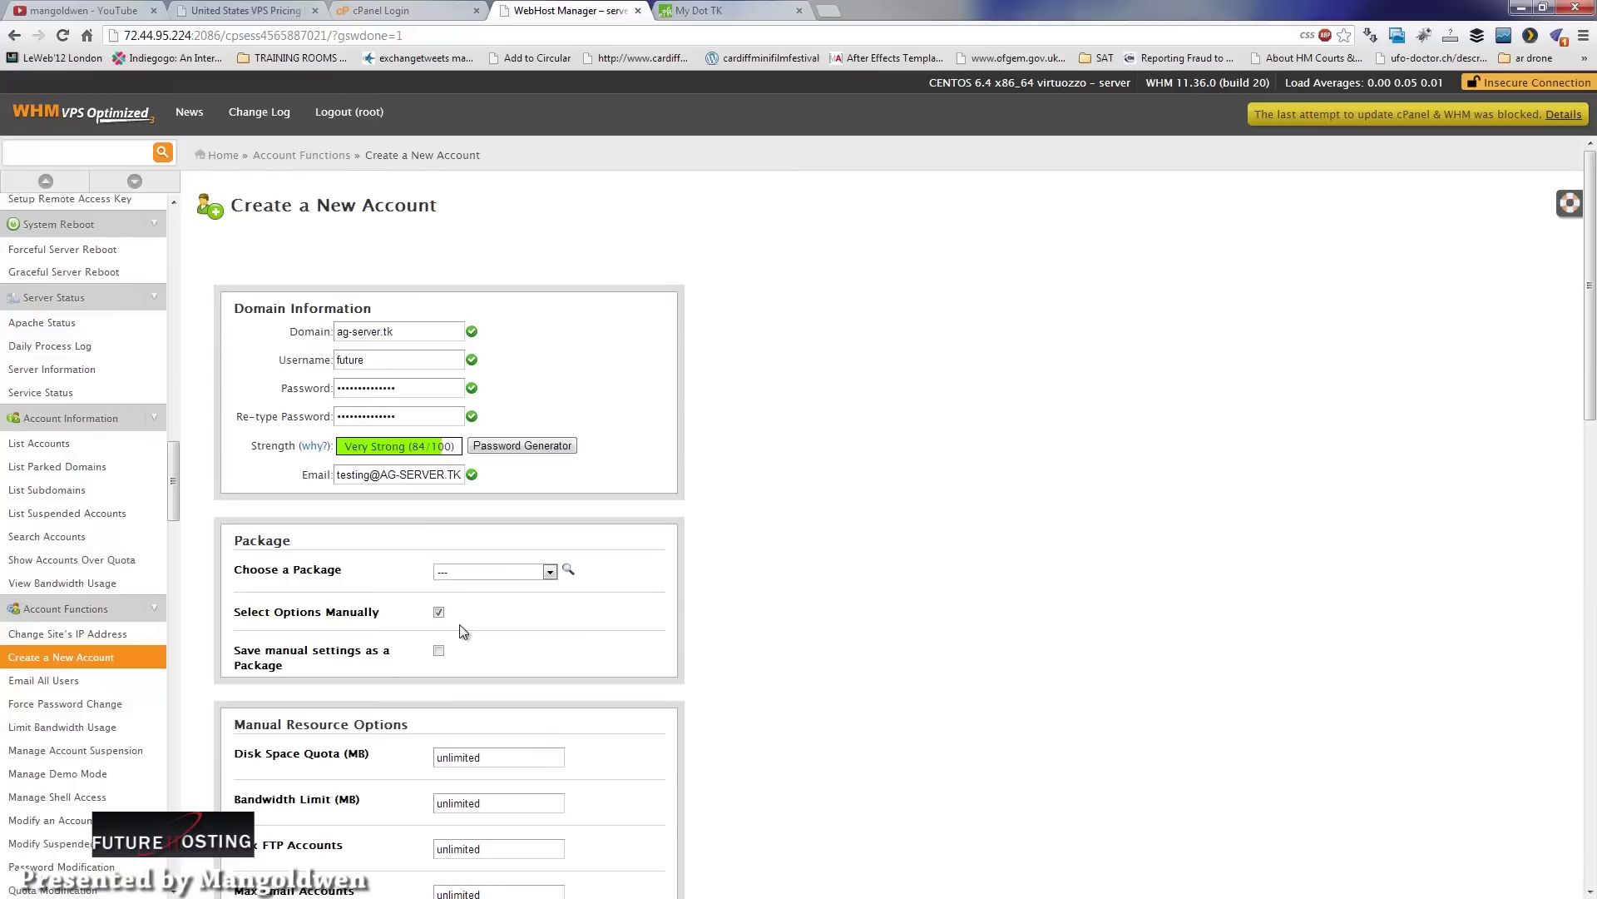
left_click(438, 651)
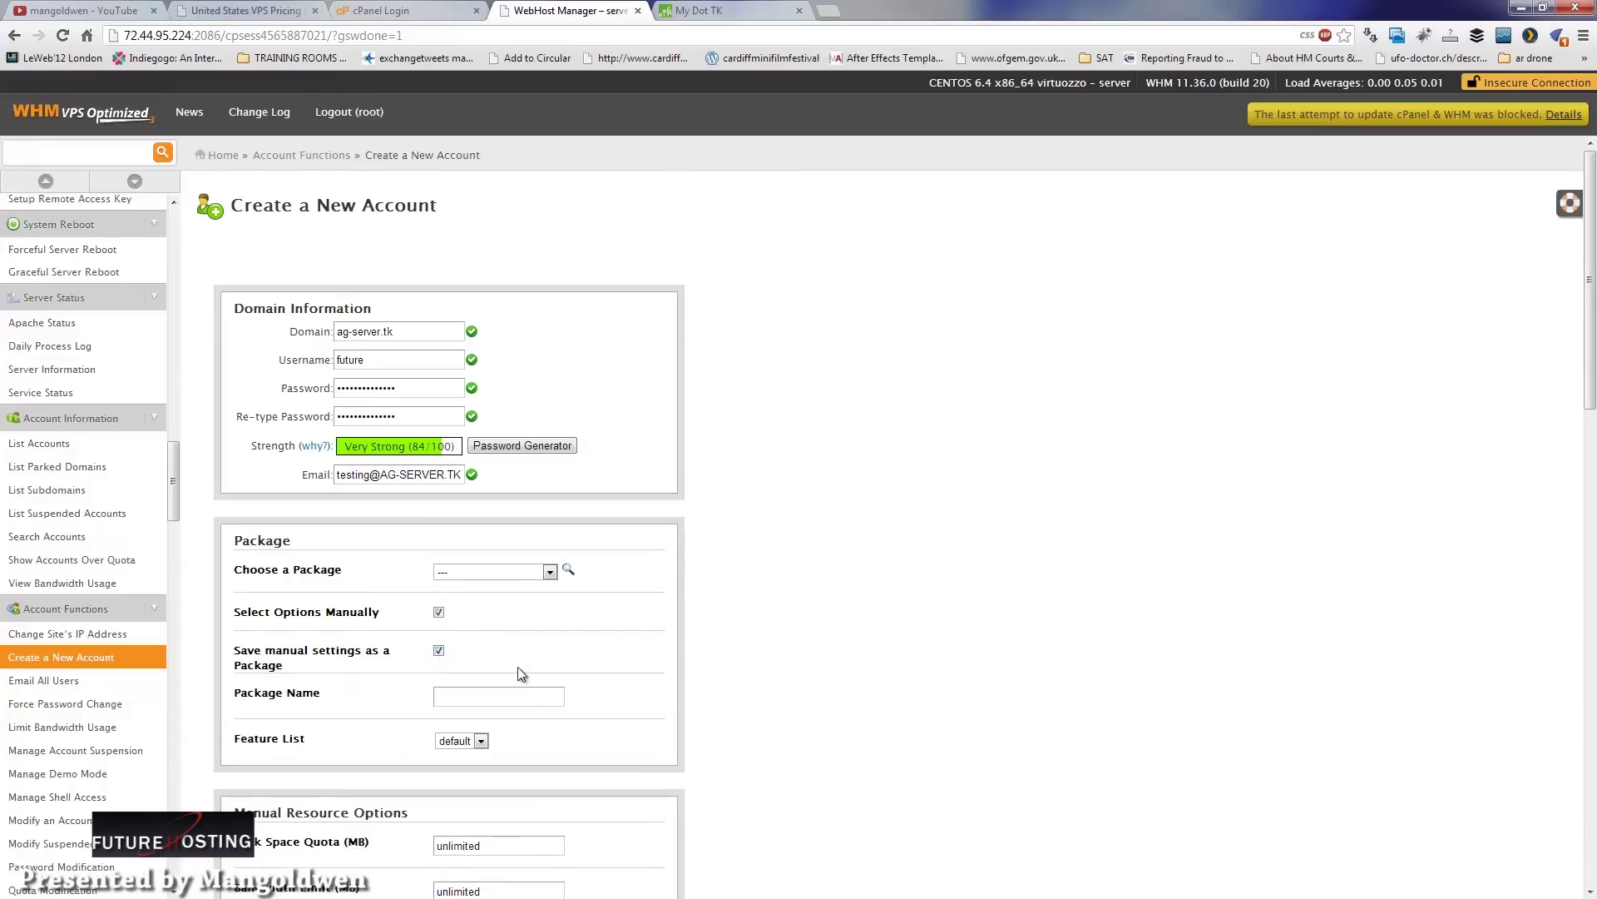
left_click(524, 701)
type("Testing server")
left_click(481, 740)
left_click(482, 743)
scroll(1588, 439, "down", 1)
scroll(1587, 438, "down", 5)
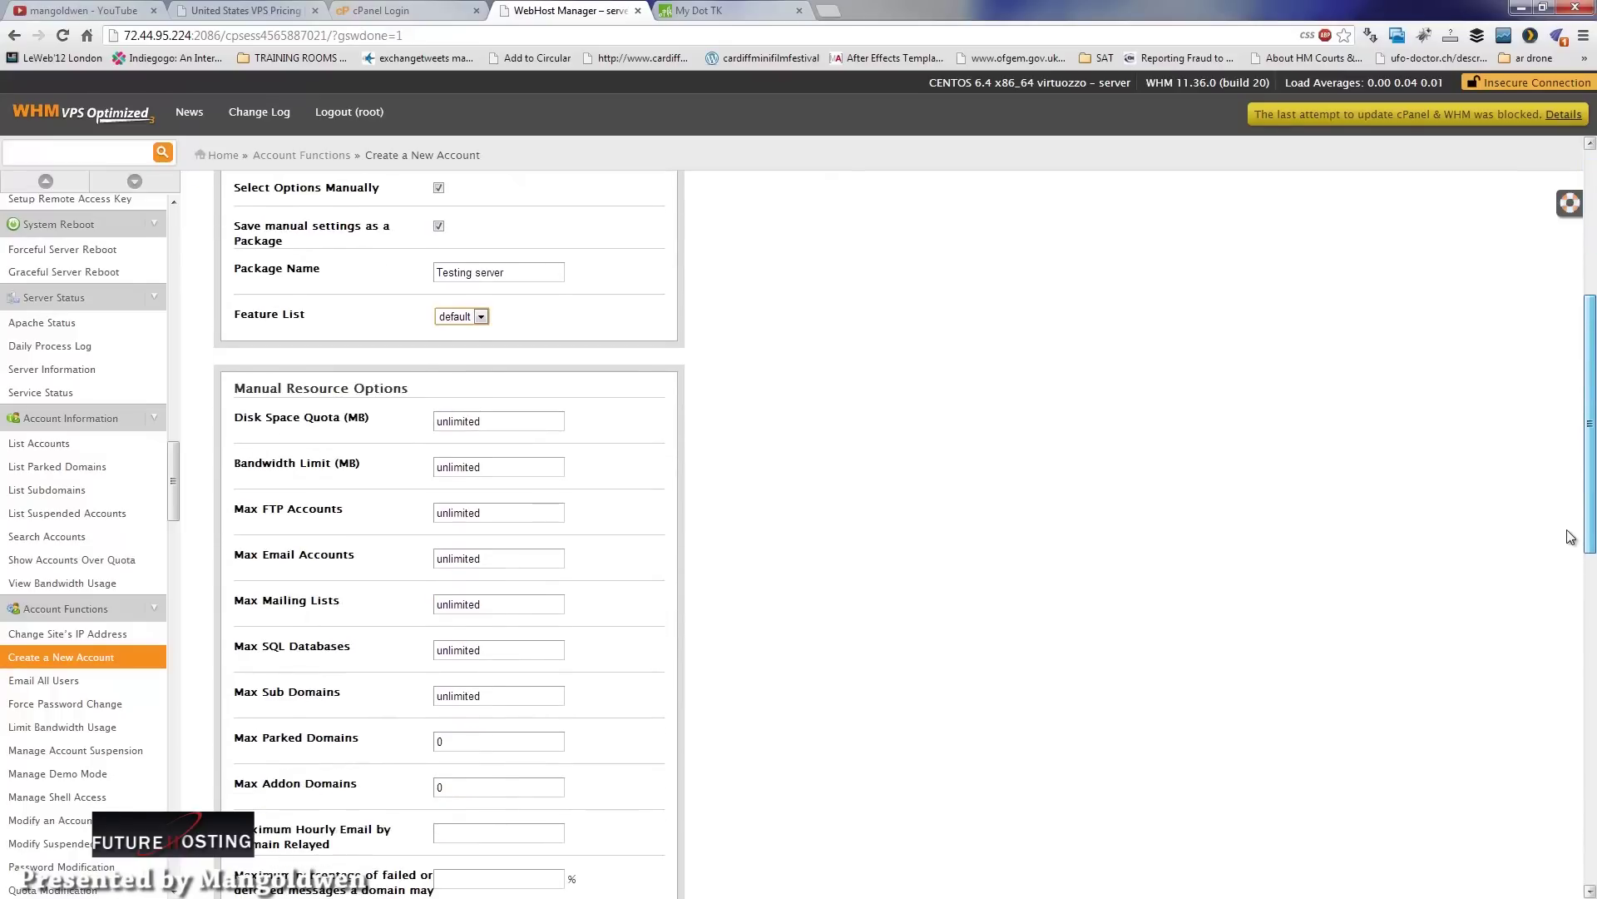
scroll(1571, 534, "up", 1)
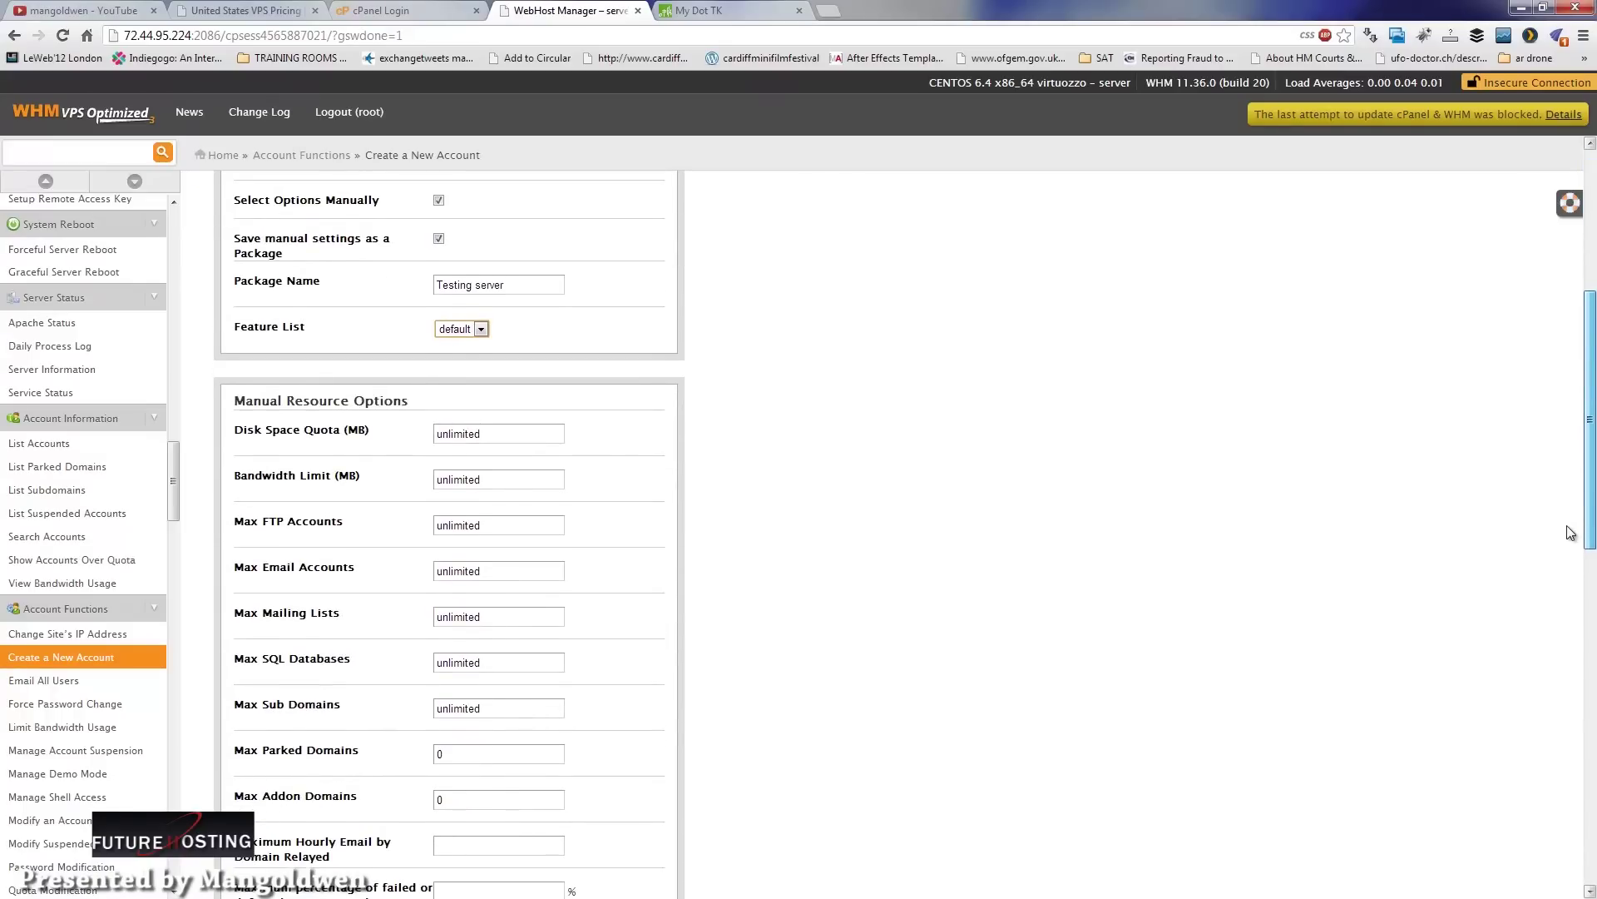
scroll(1570, 534, "down", 1)
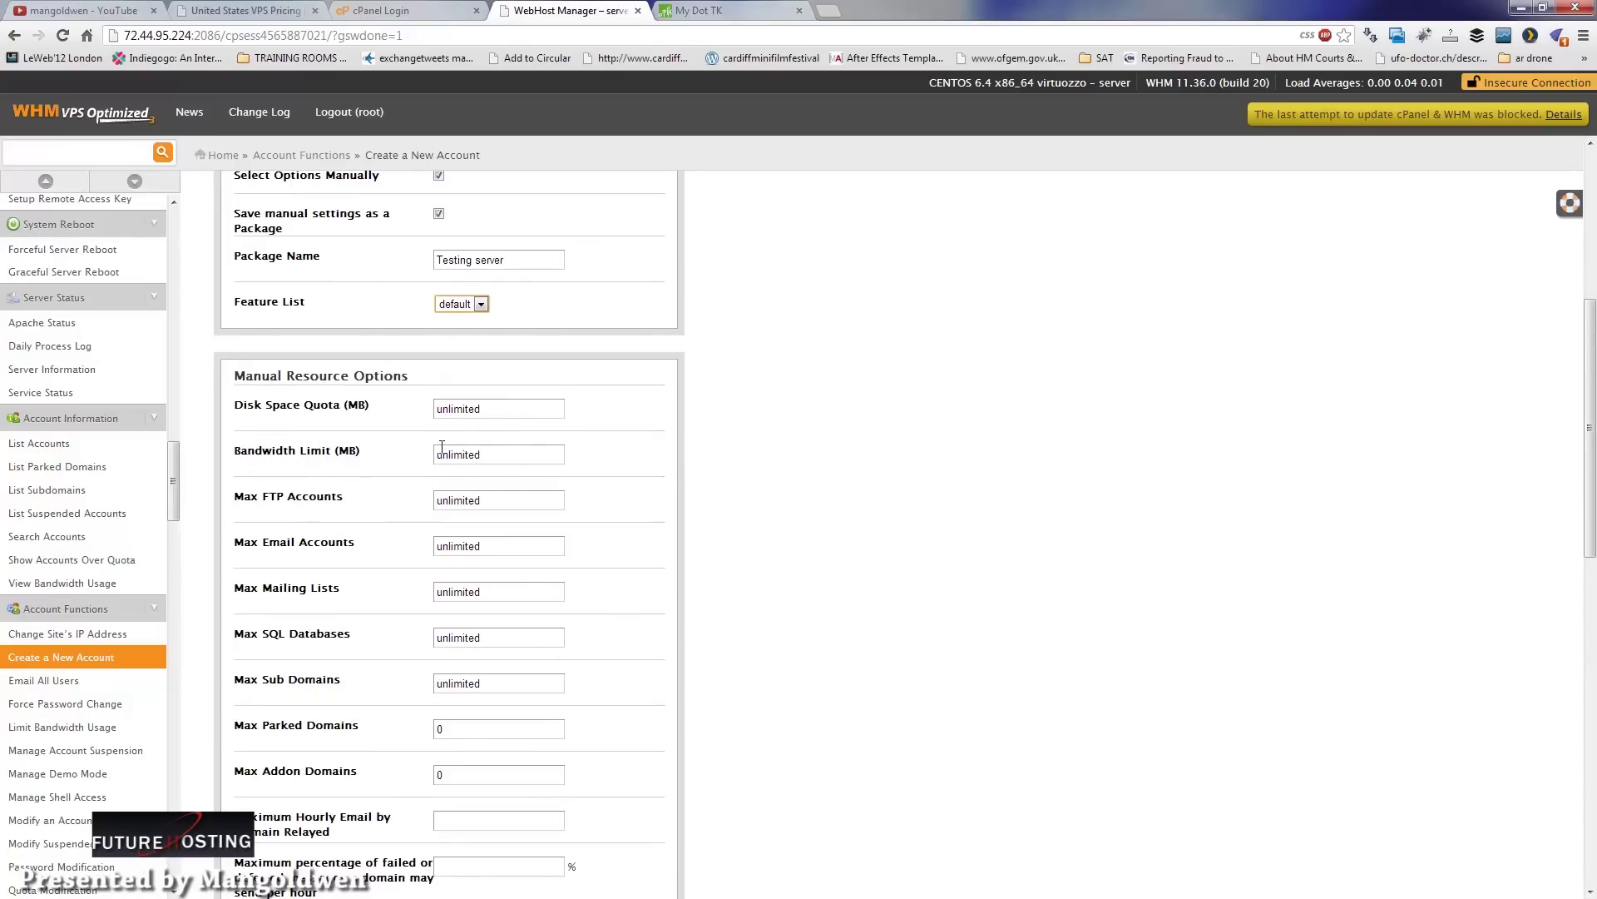
Step: Set Max Parked Domains and Max Addon Domains to 10 each
left_click_drag(457, 731, 428, 729)
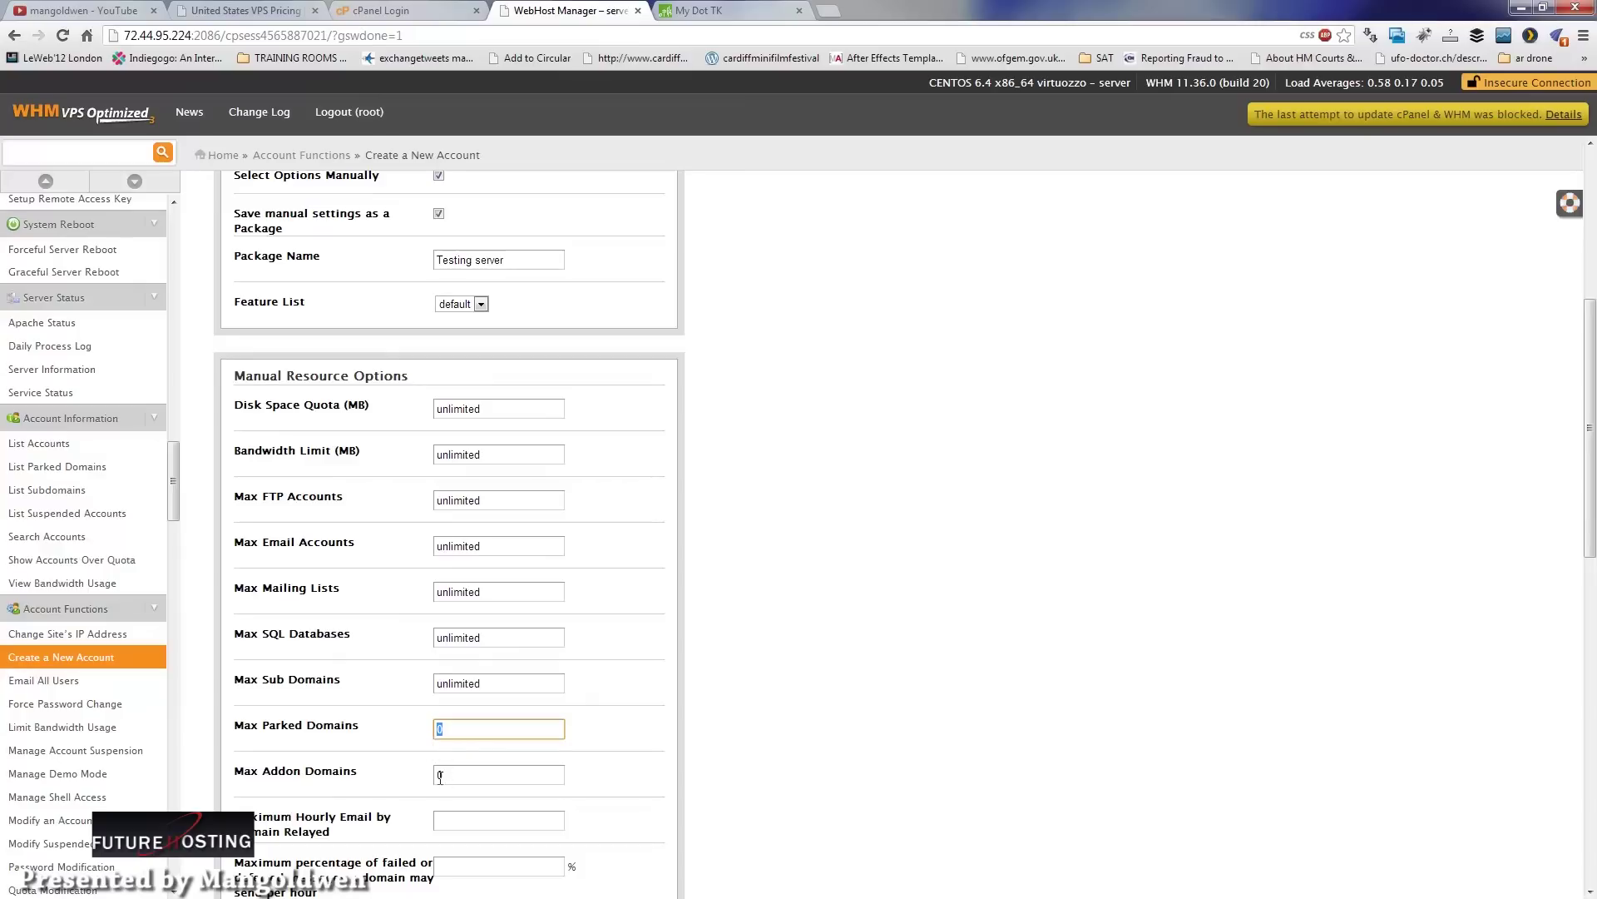
type("10")
left_click_drag(457, 774, 406, 774)
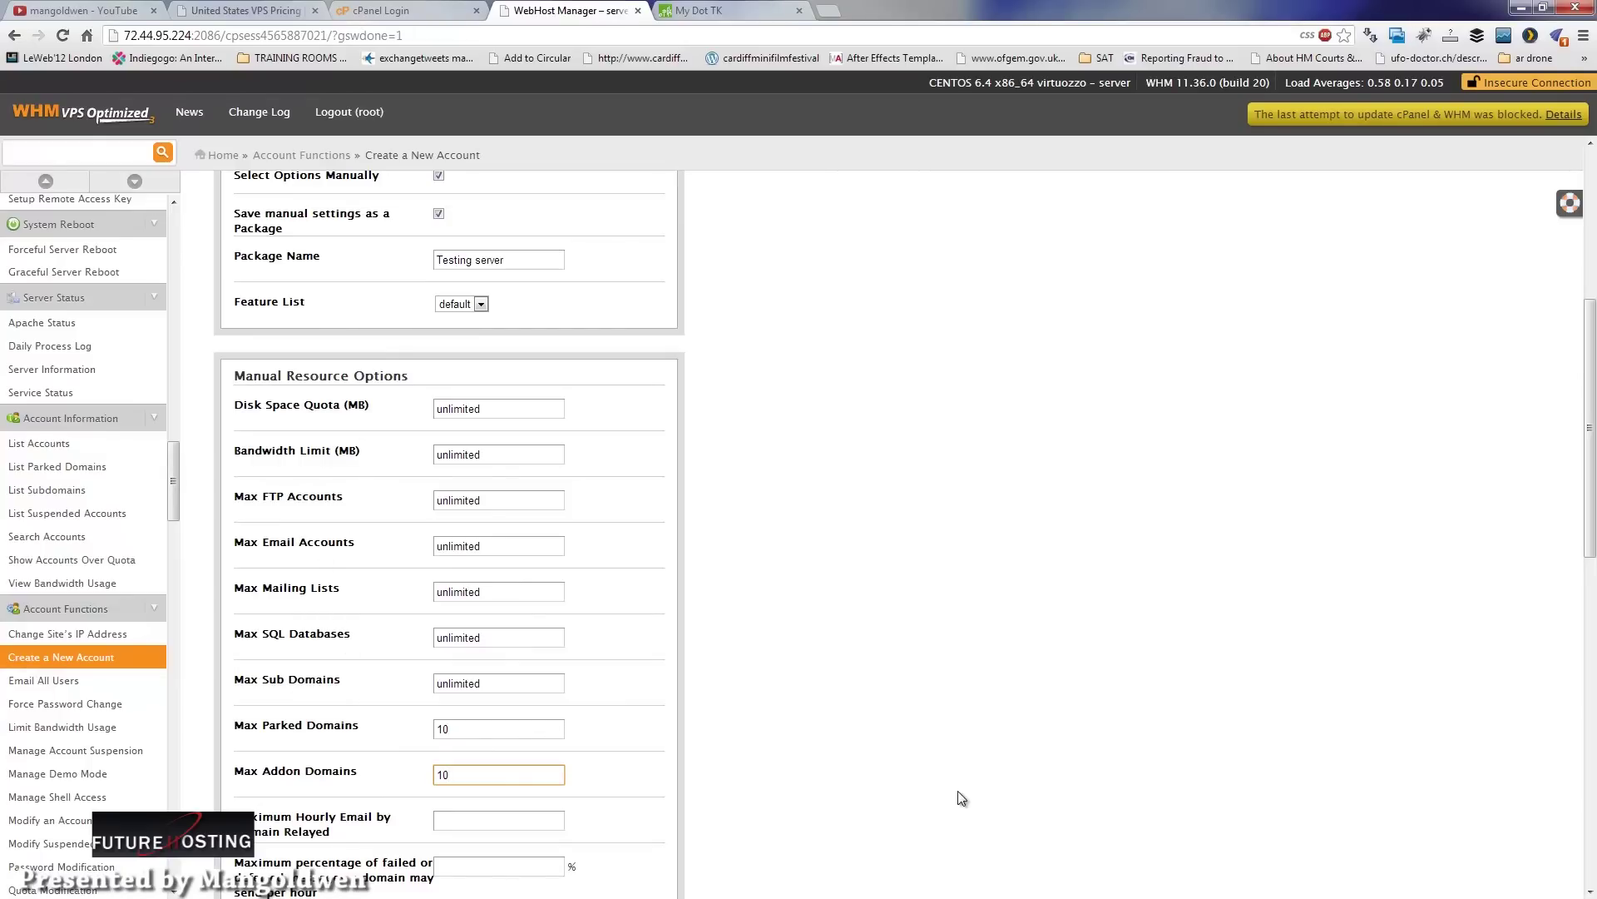
left_click_drag(1589, 522, 1571, 624)
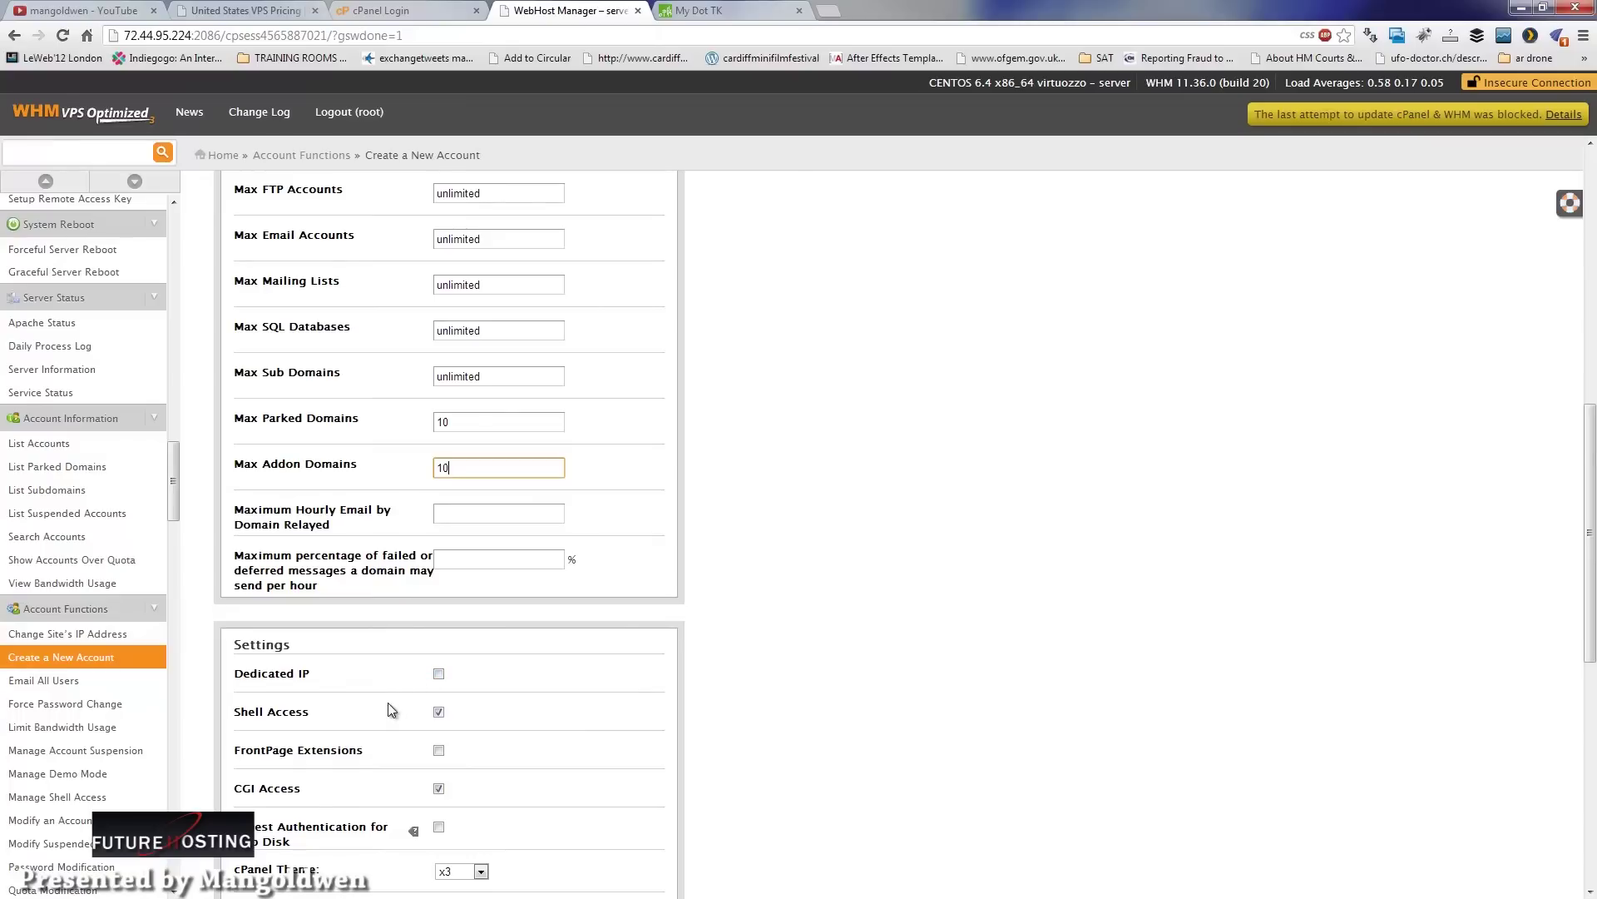
left_click(440, 674)
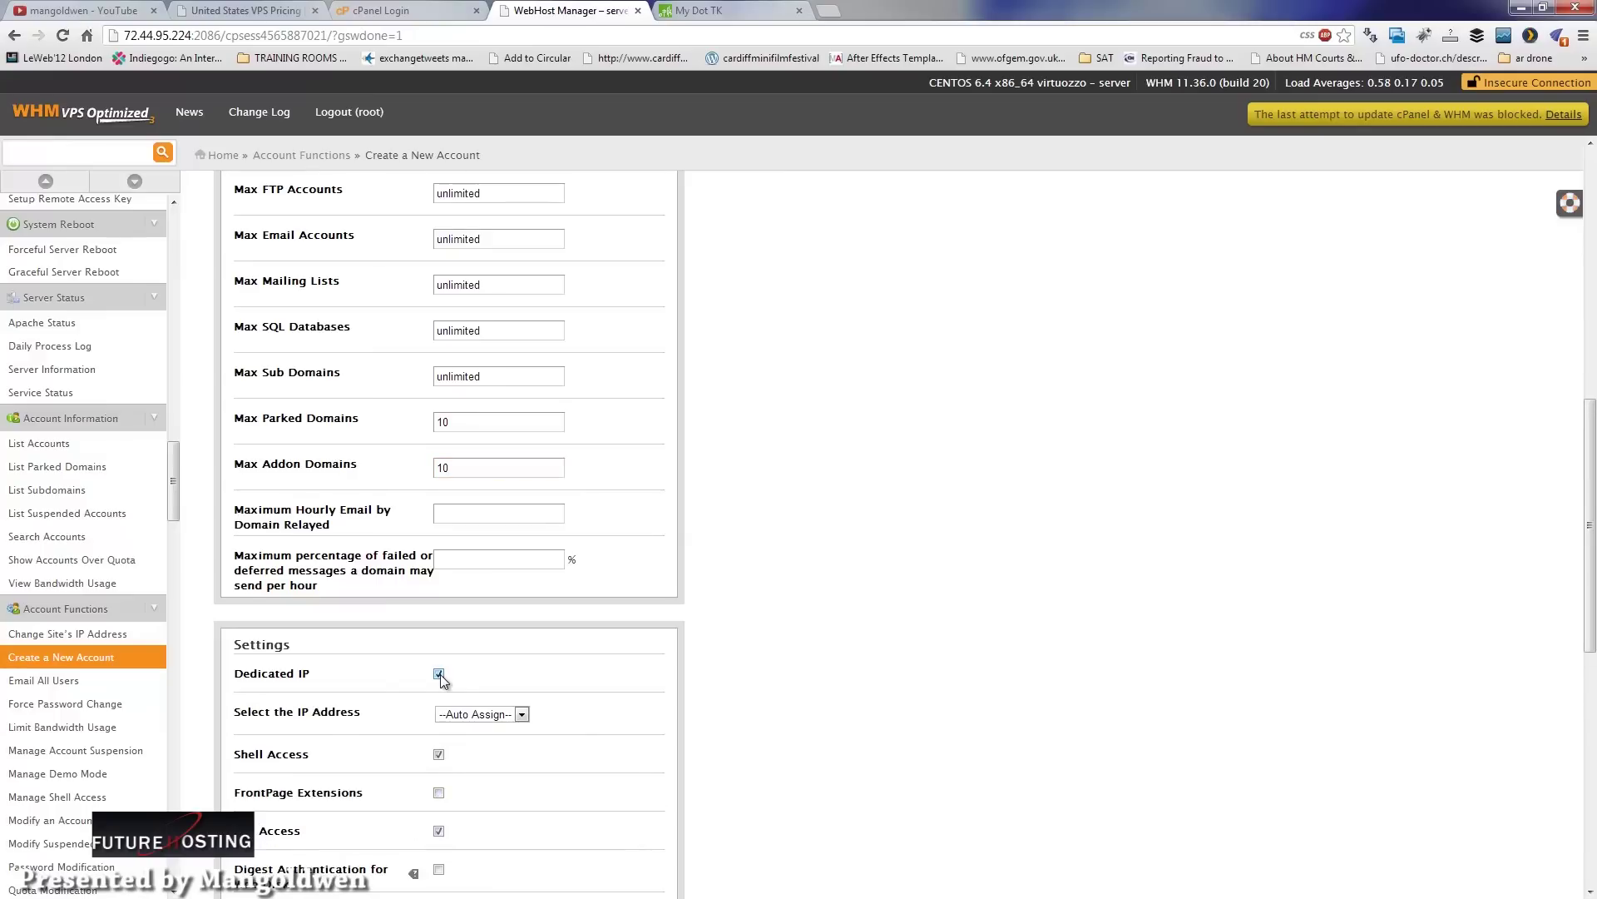
left_click(479, 720)
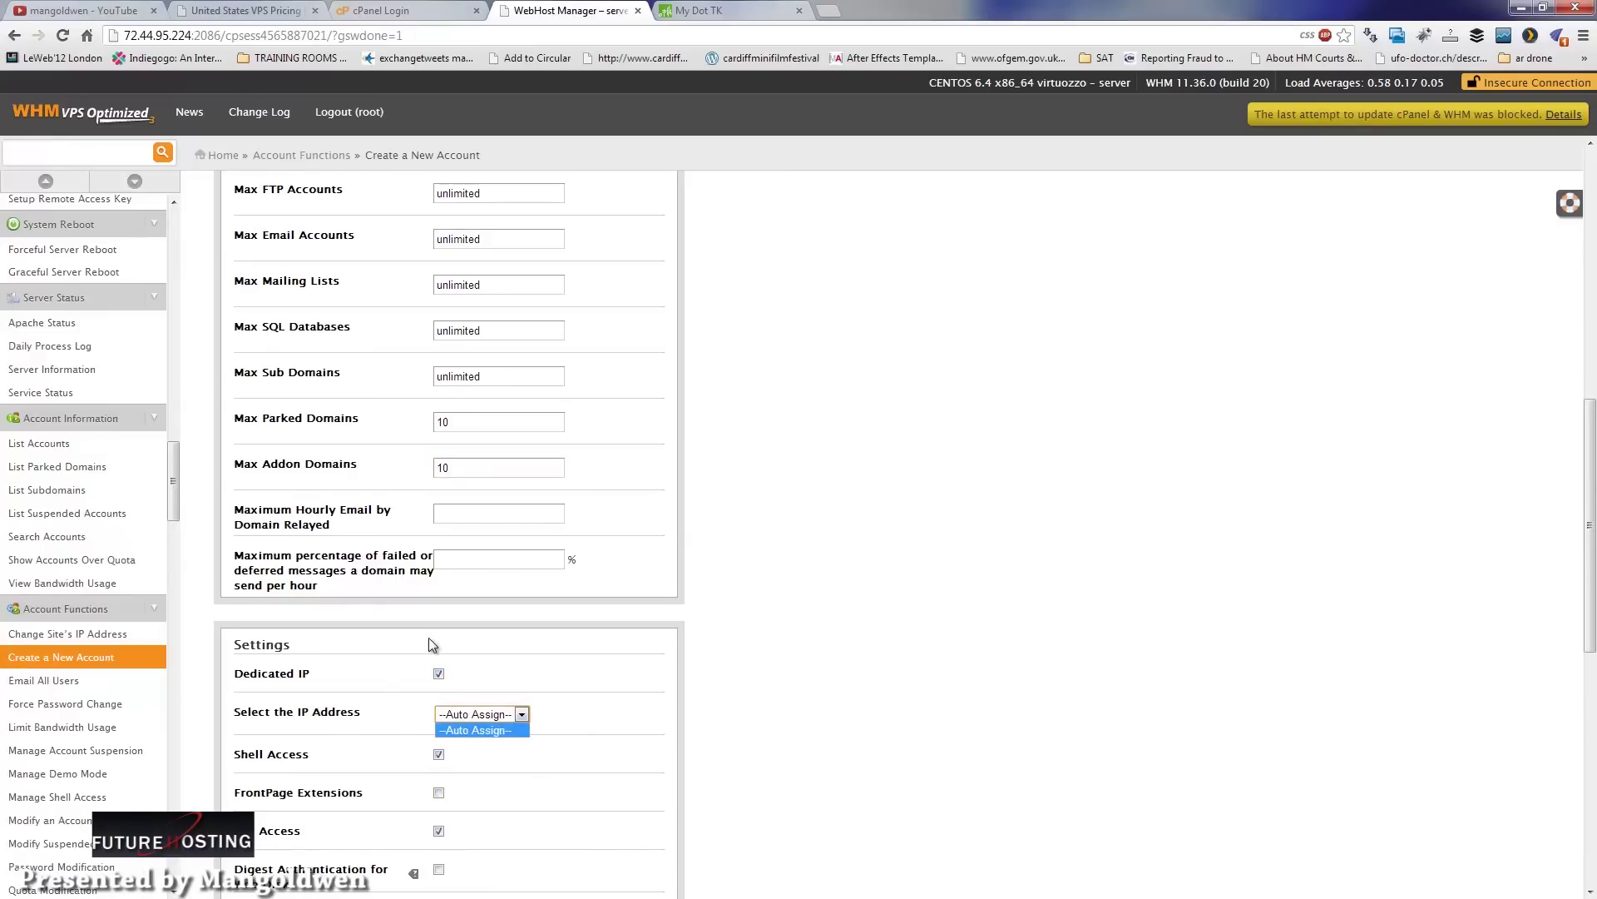
left_click(439, 675)
scroll(1569, 749, "down", 4)
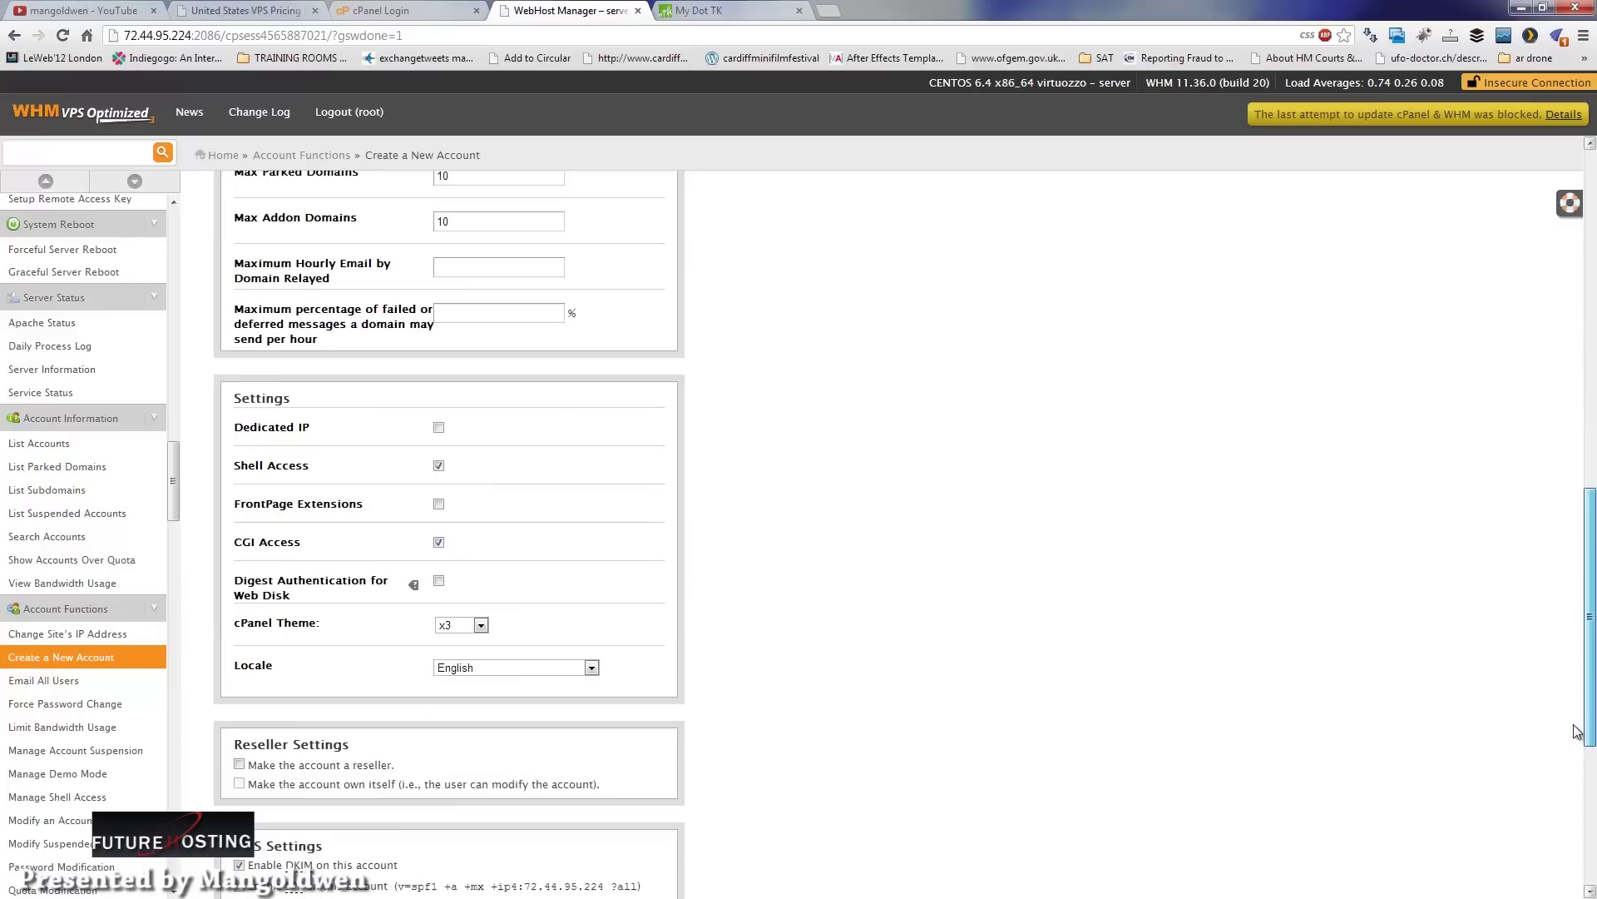
scroll(1569, 777, "down", 1)
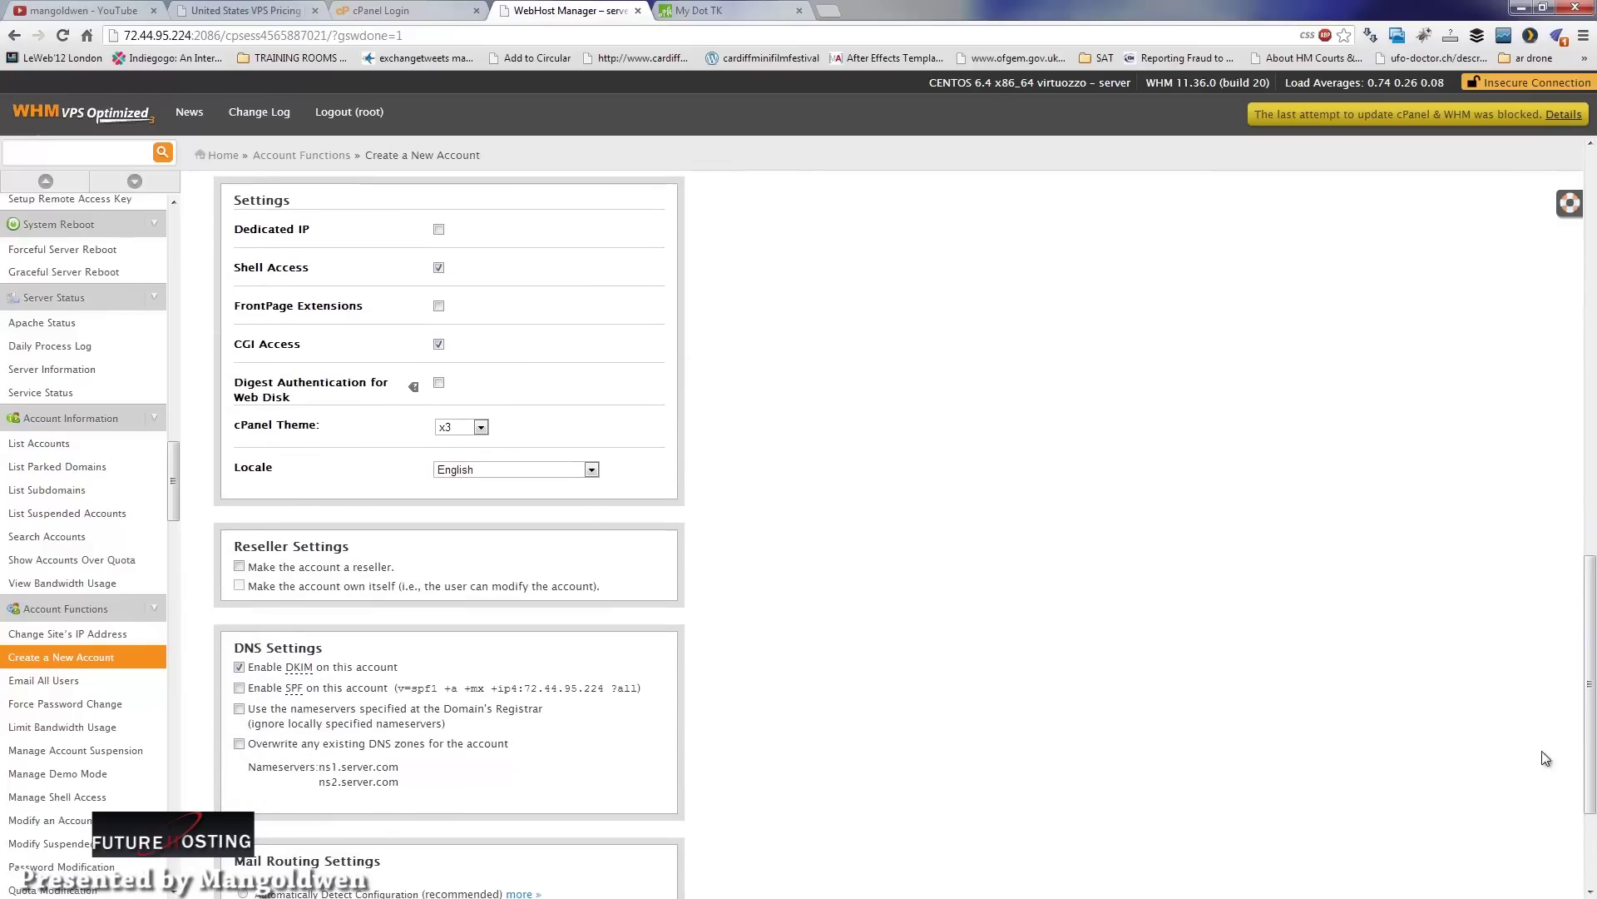
left_click(441, 430)
left_click(258, 433)
left_click(516, 471)
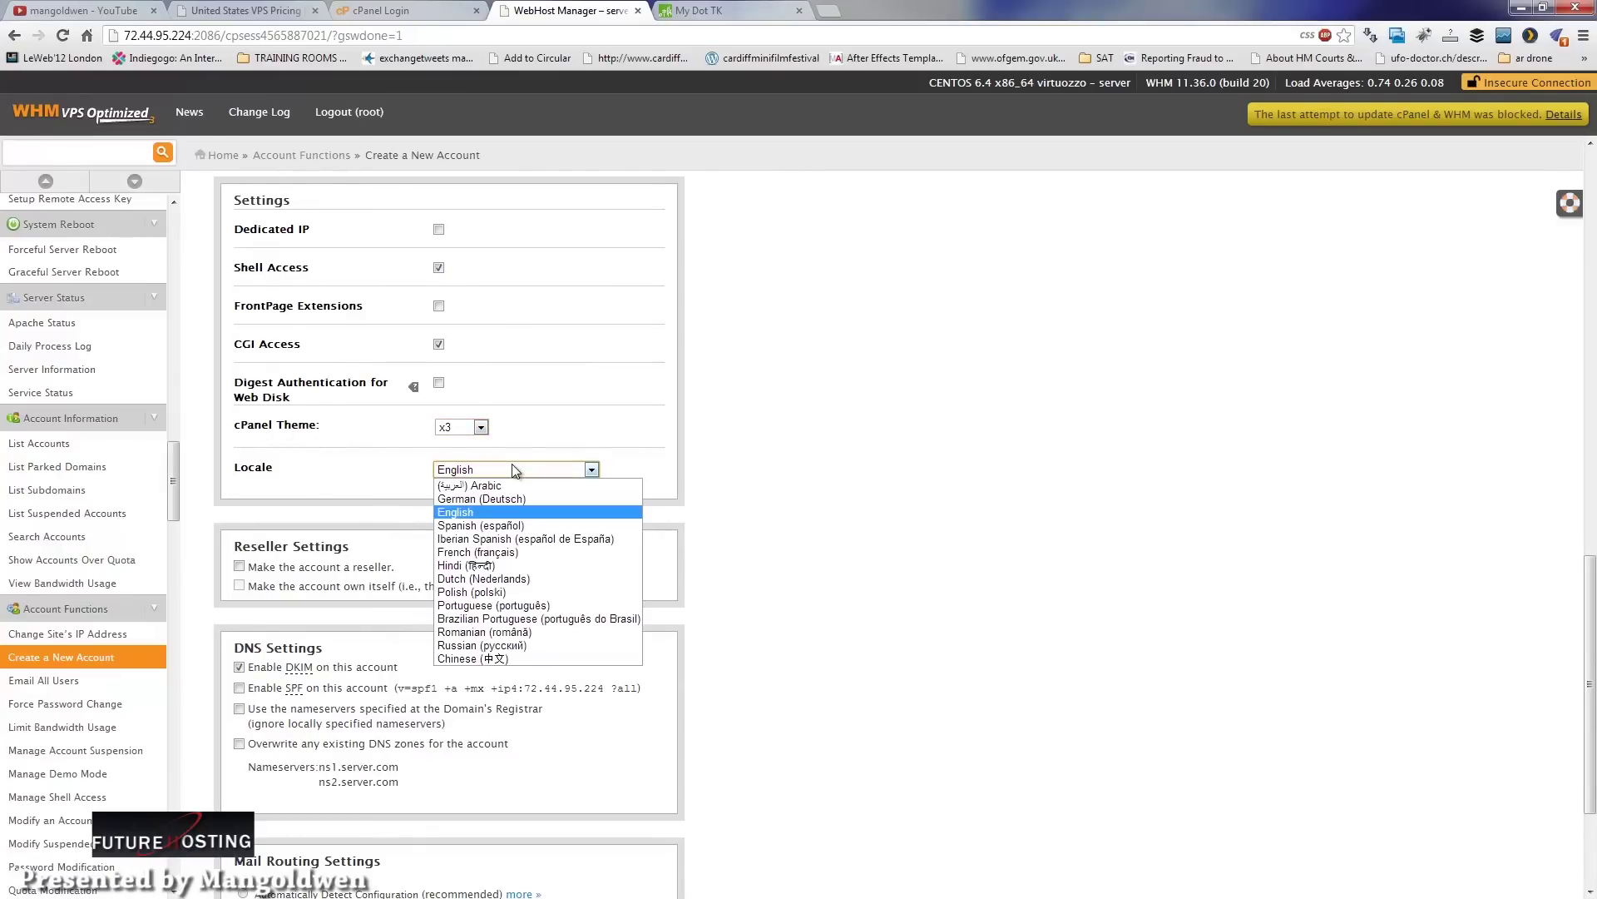
left_click(751, 566)
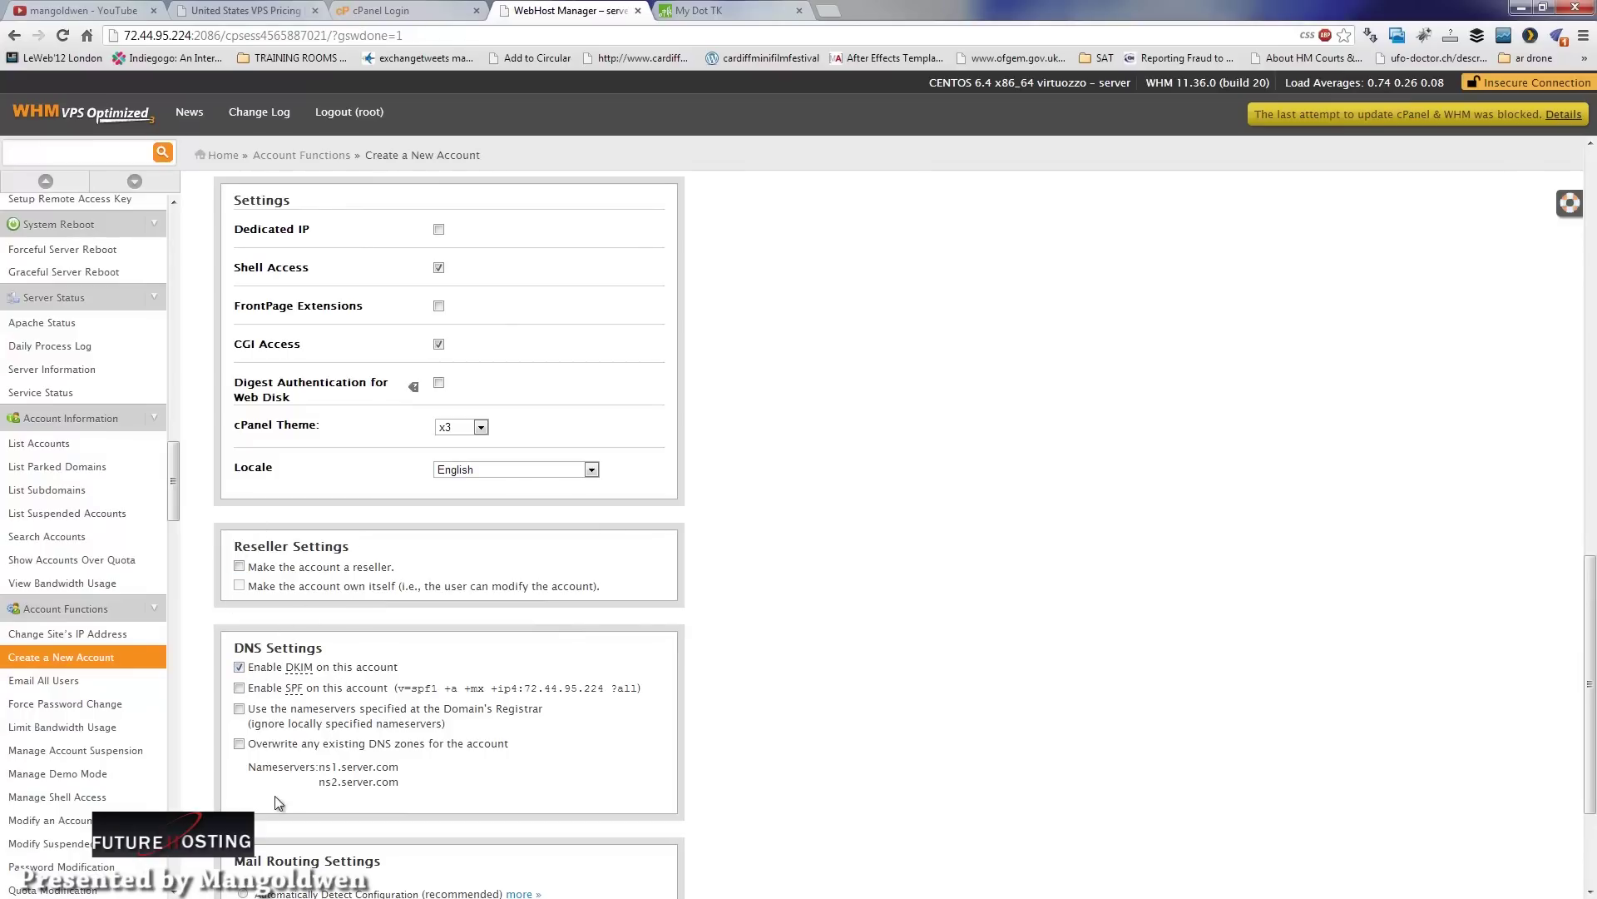
Step: Submit the ag-server.tk account form with nameservers ns1/ns2.server.com and package Testing server
double_click(358, 766)
scroll(358, 766, "down", 2)
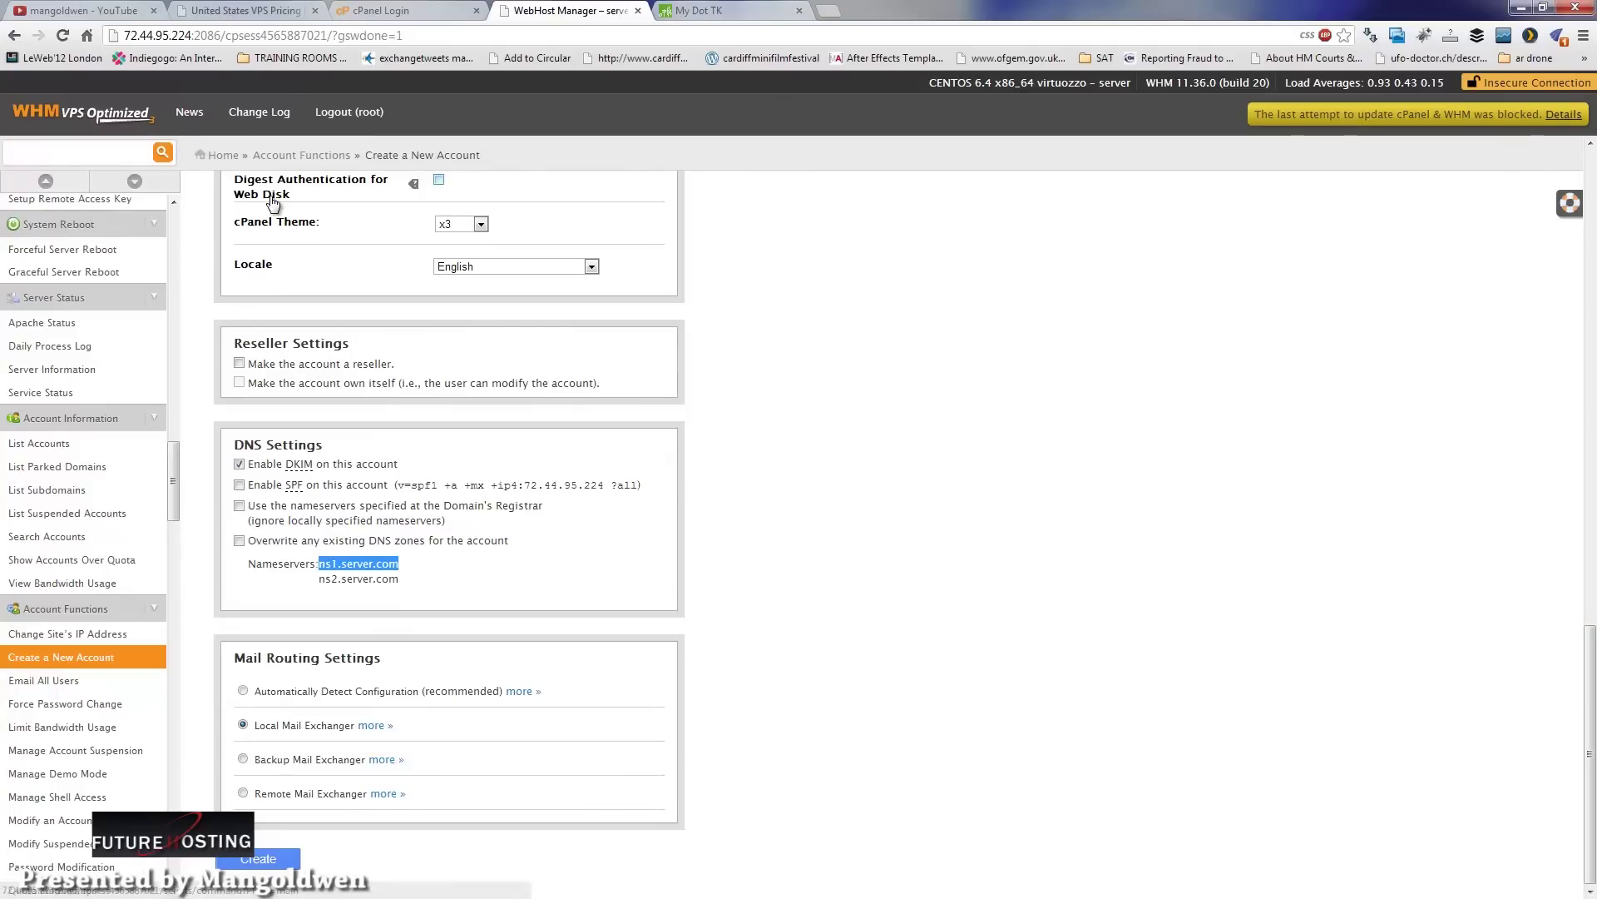
left_click(265, 862)
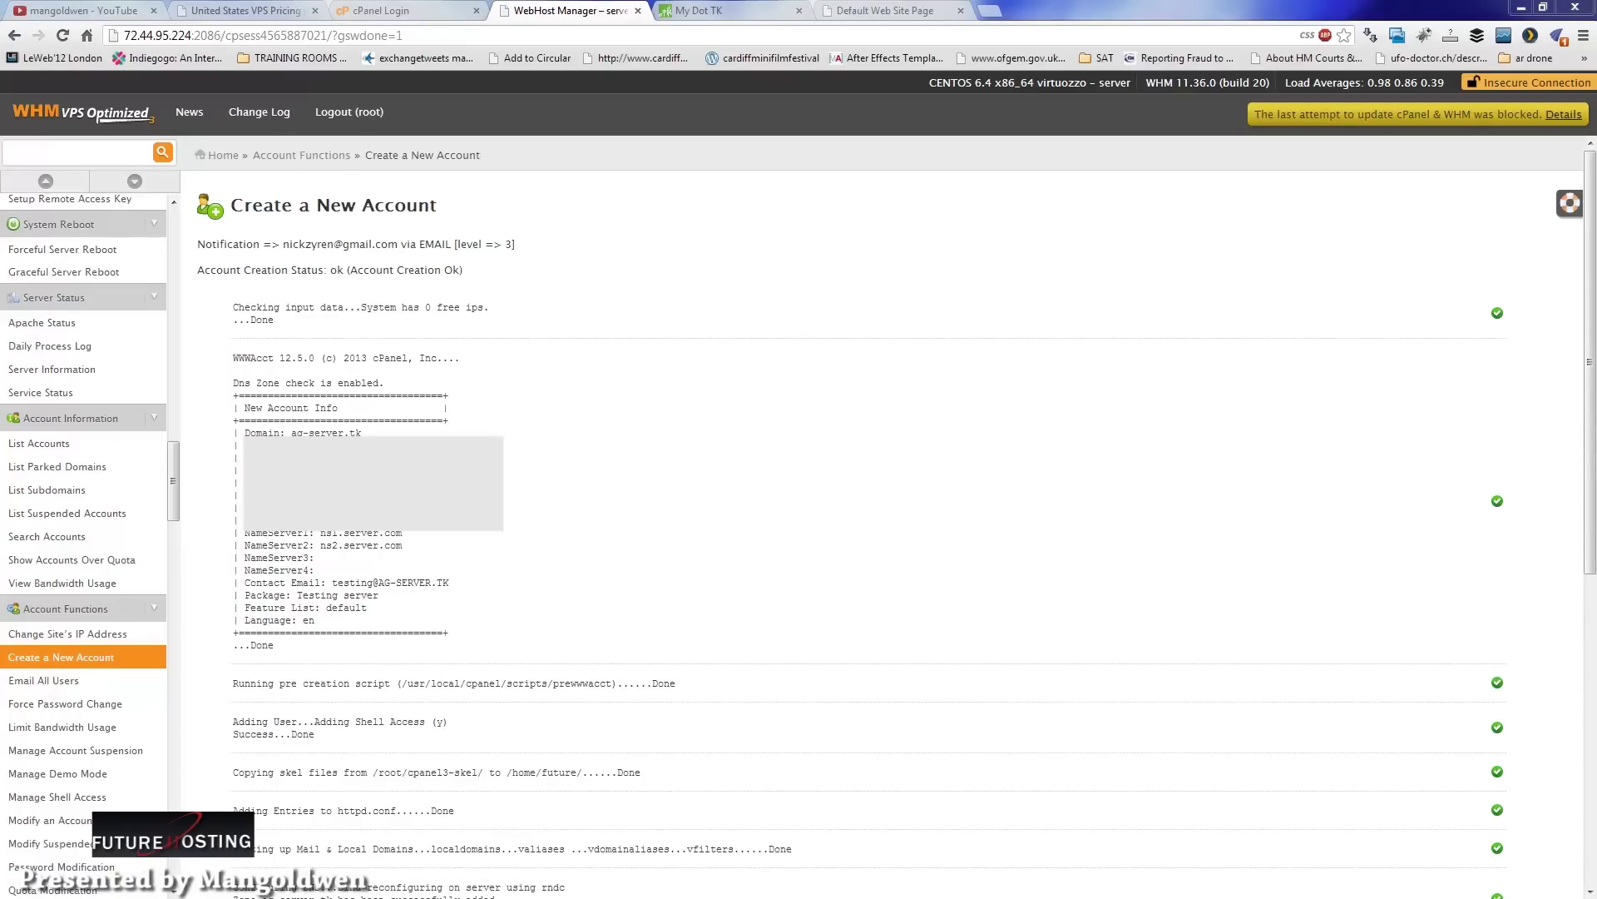
Step: Go to Basic cPanel & WHM Setup in the WHM sidebar
scroll(83, 333, "up", 15)
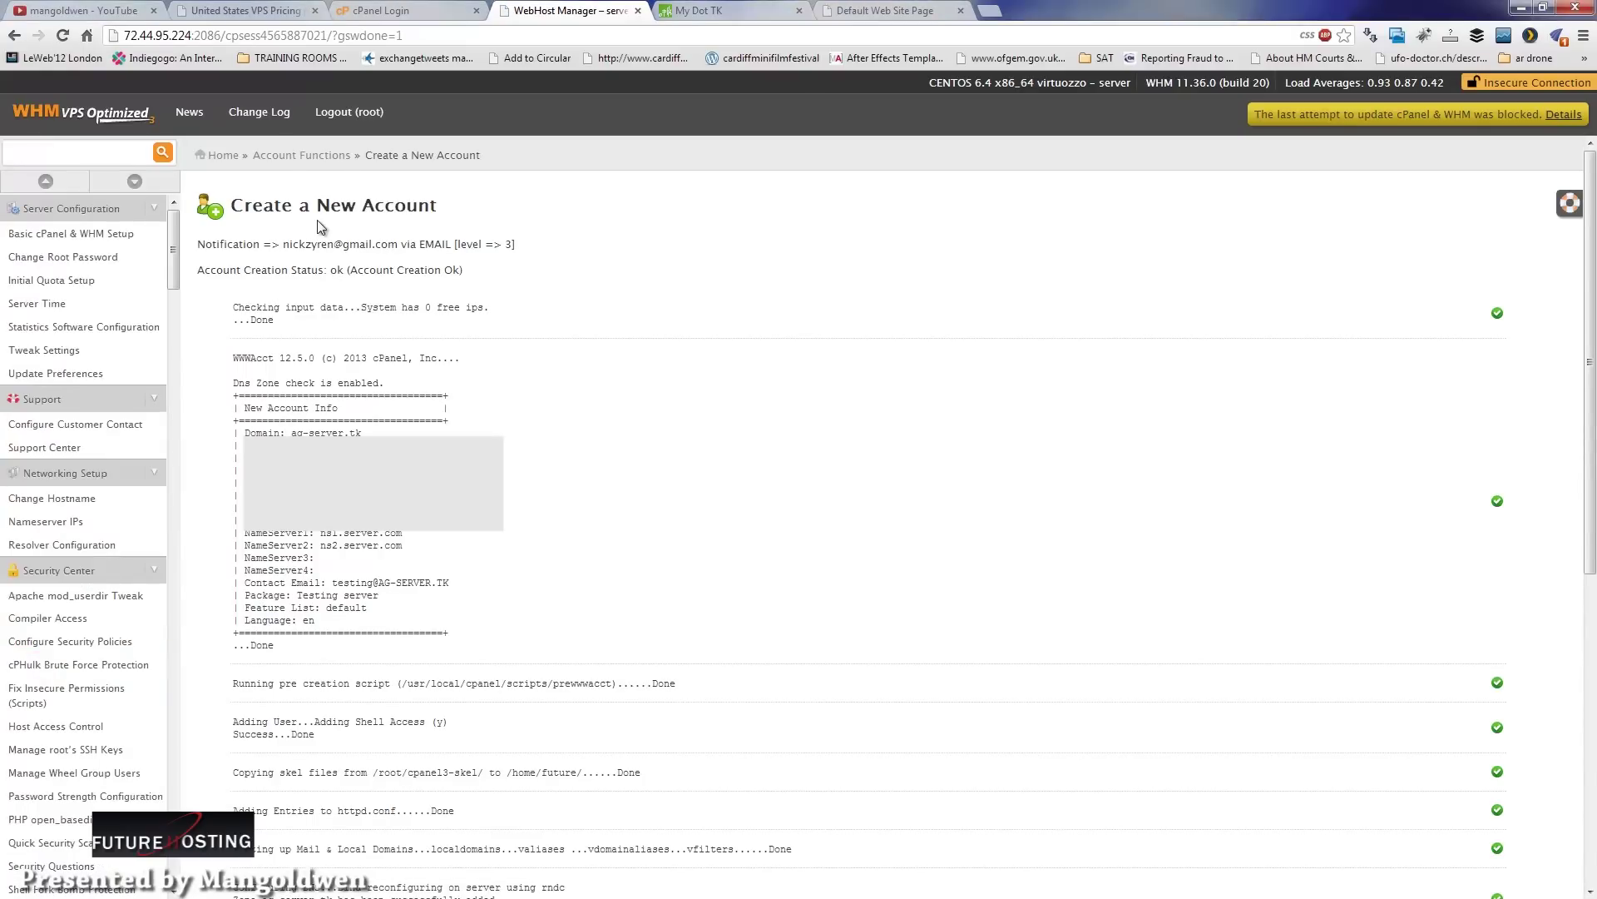
left_click(80, 237)
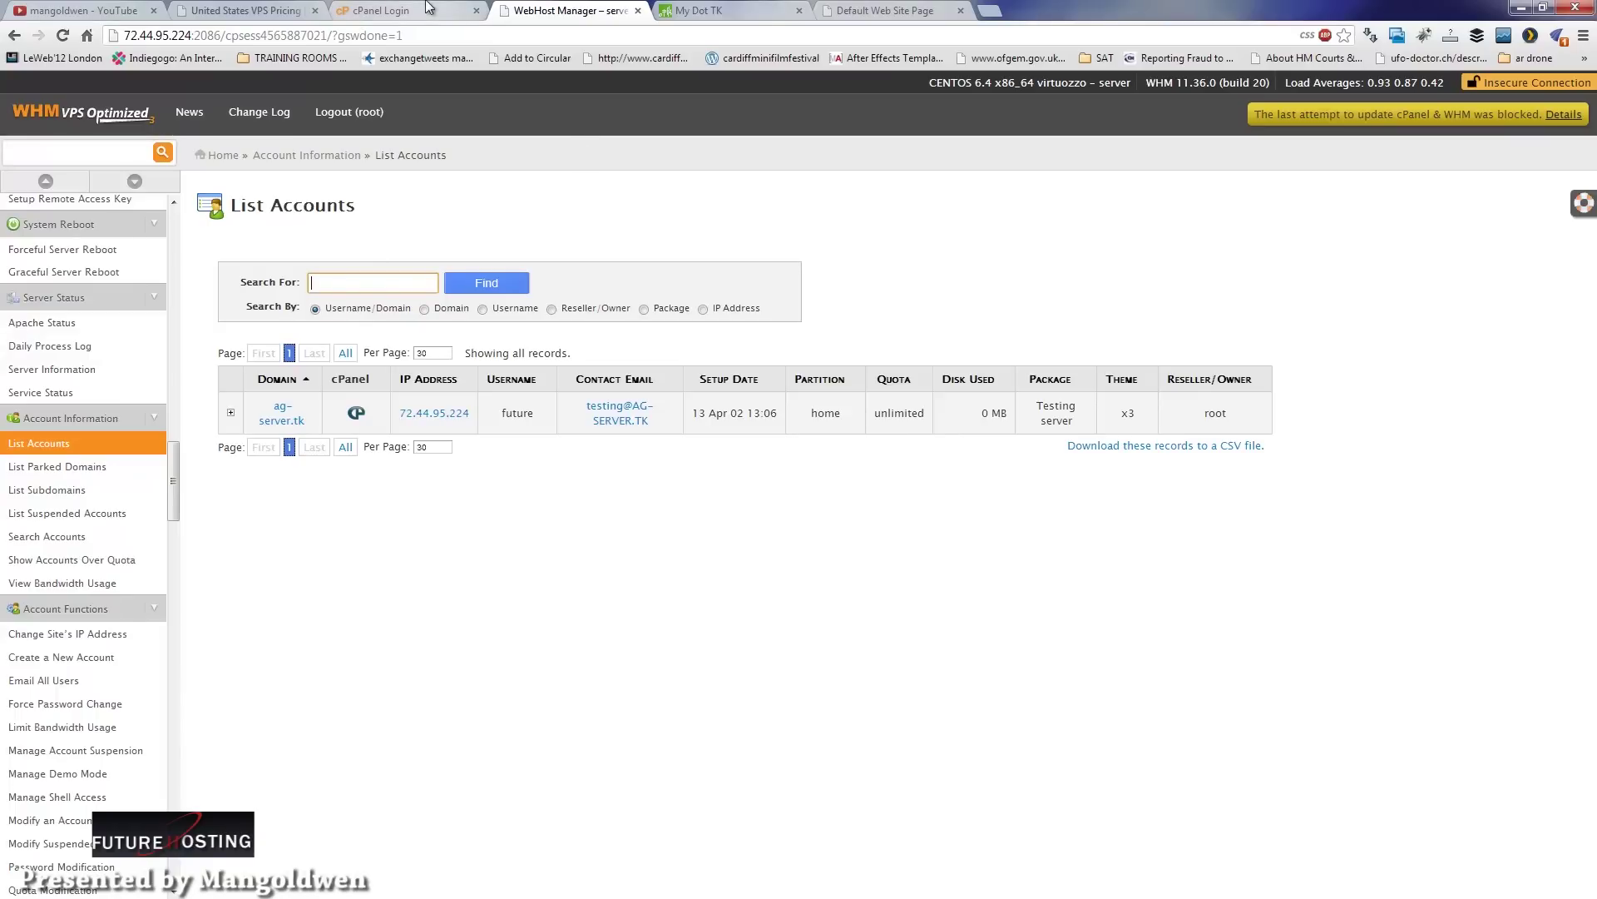
Step: Sign in on the cPanel Login tab with the new account's username and password
left_click(429, 7)
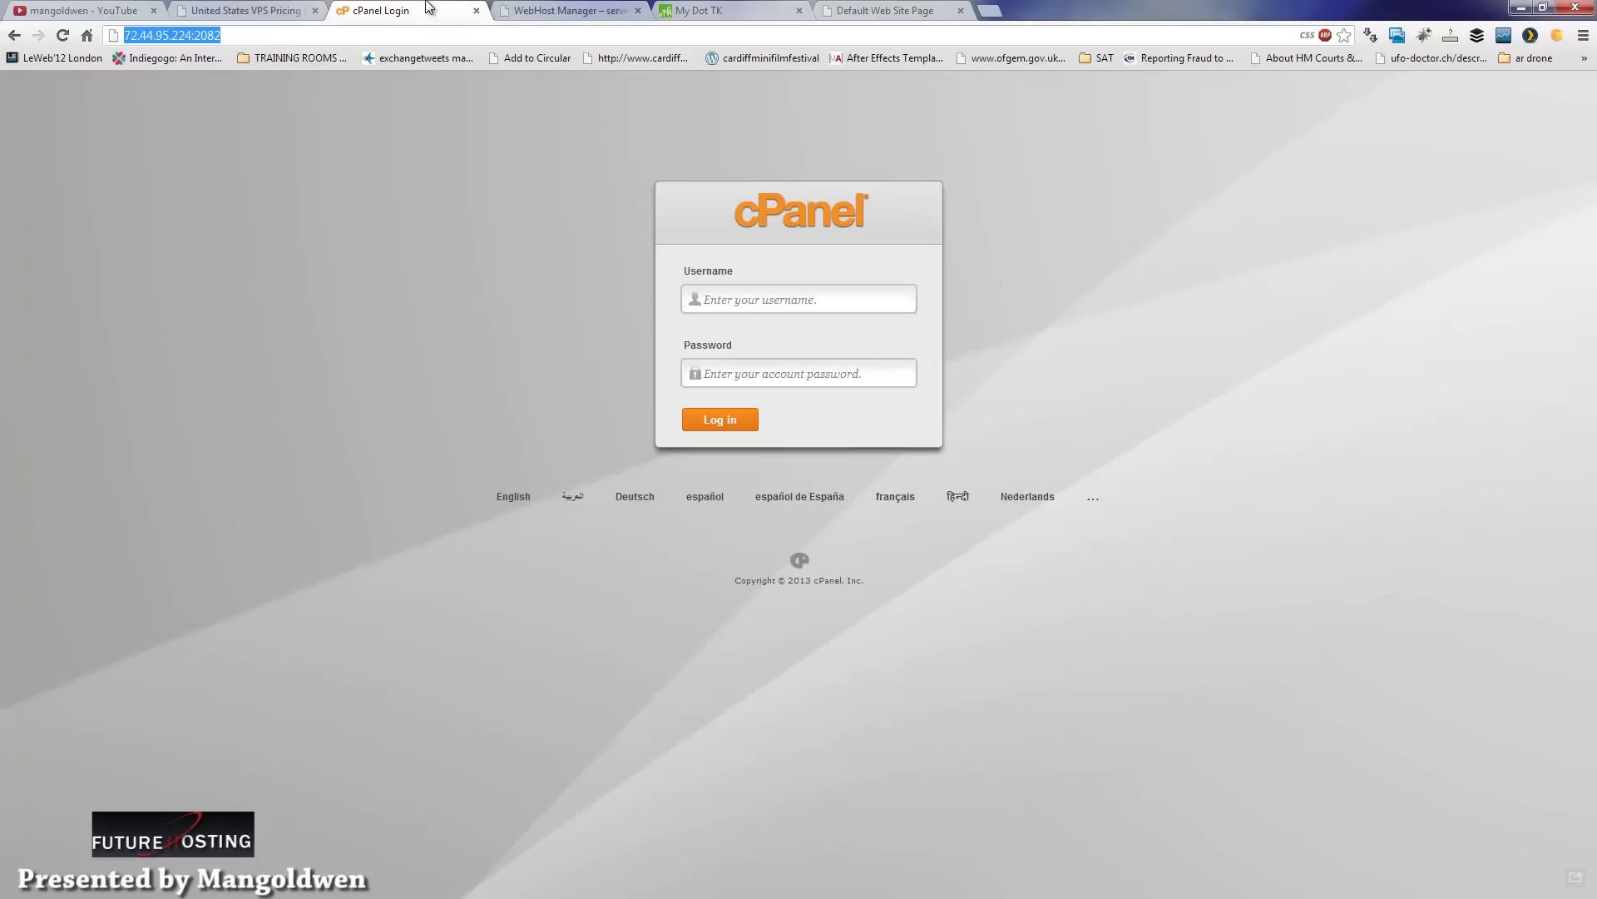
left_click(759, 301)
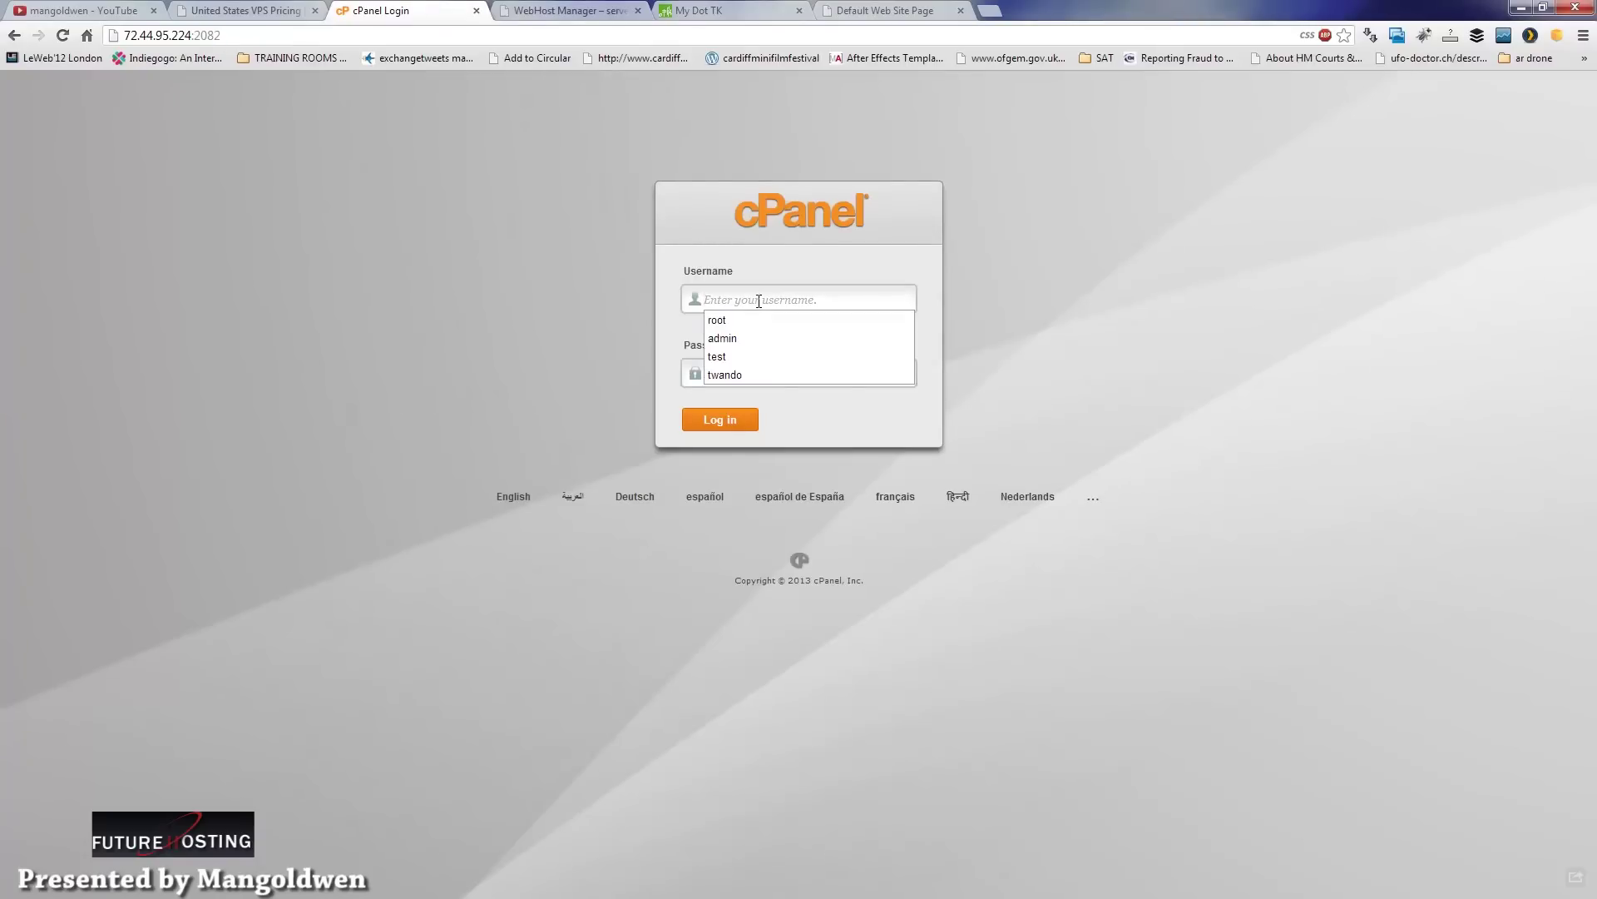
type("future")
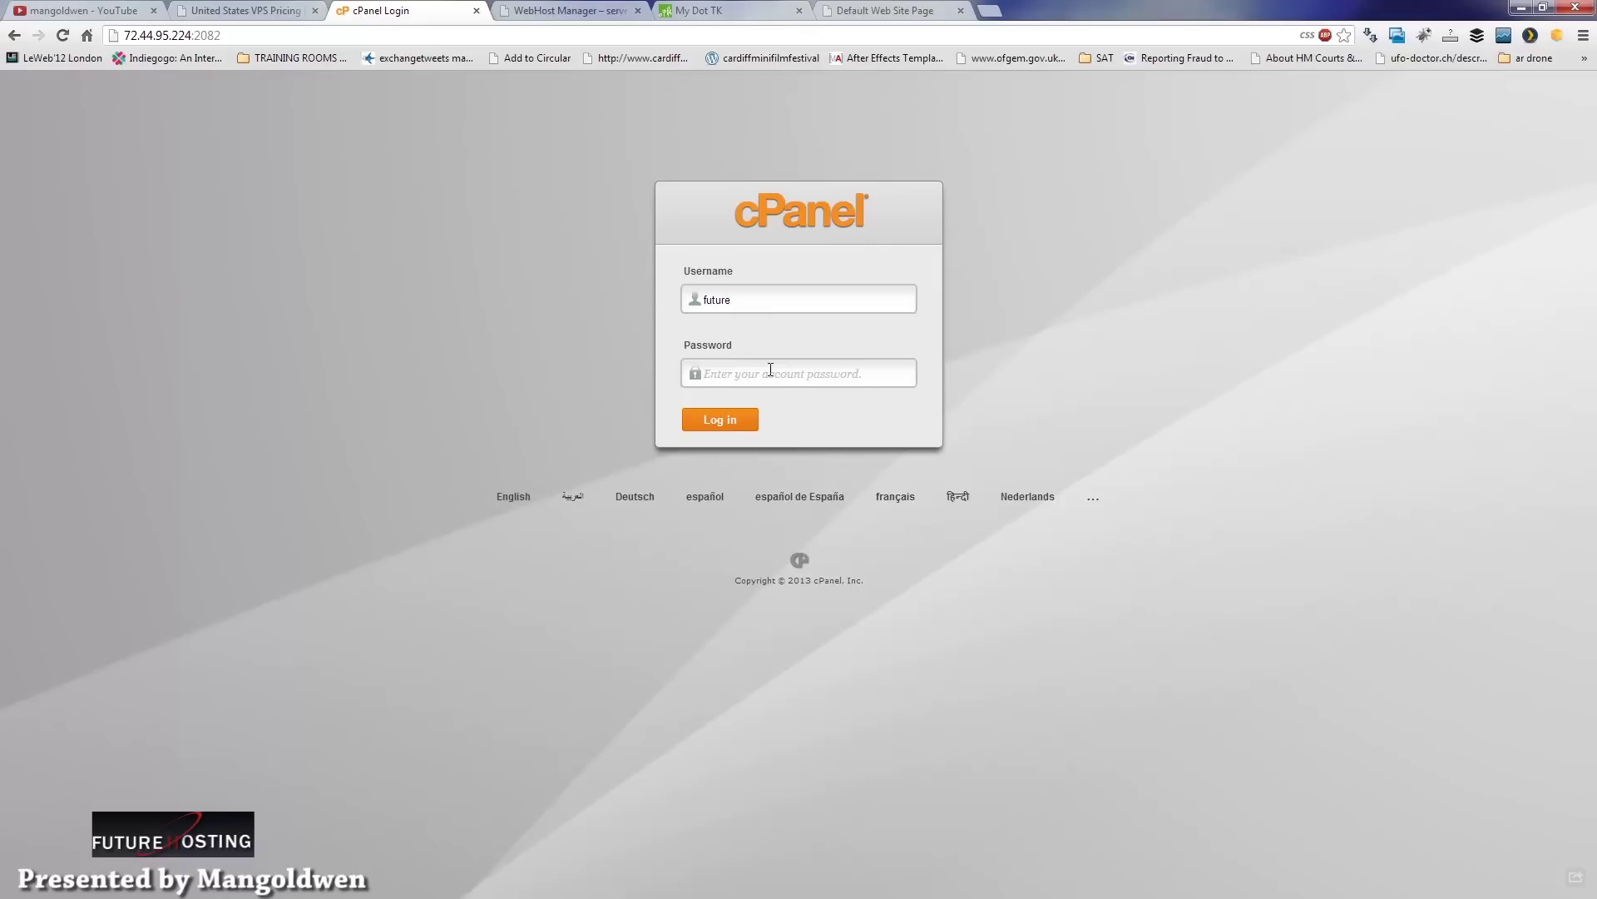
type("••")
left_click(721, 422)
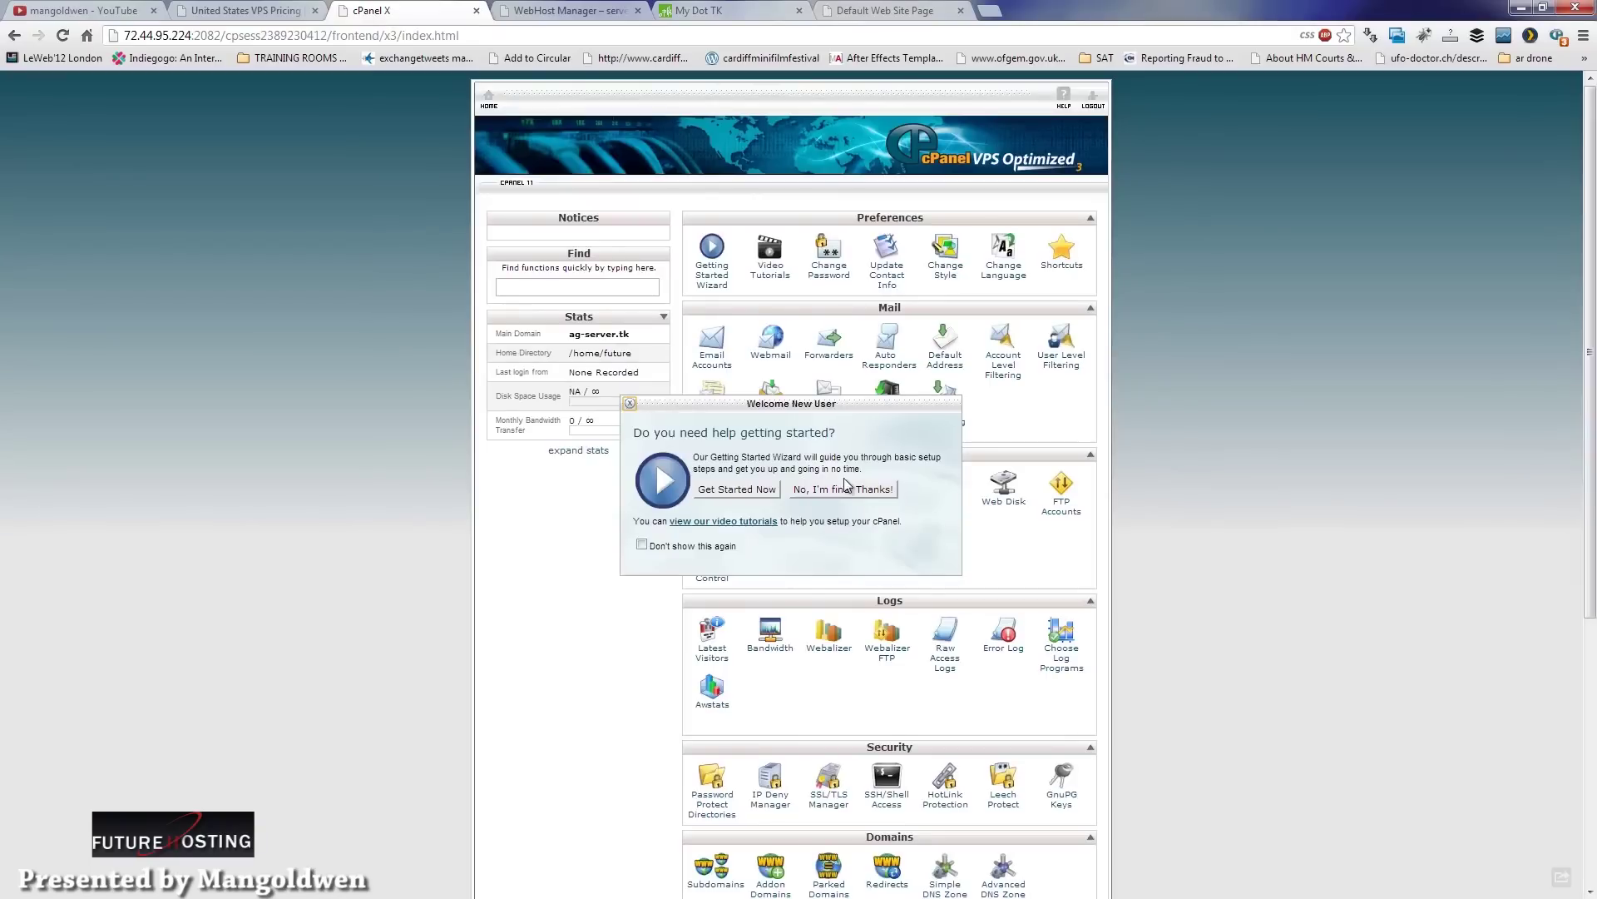
Step: Dismiss the Welcome New User prompt, browse the cPanel home, then switch to the Default Web Site Page tab
left_click(845, 491)
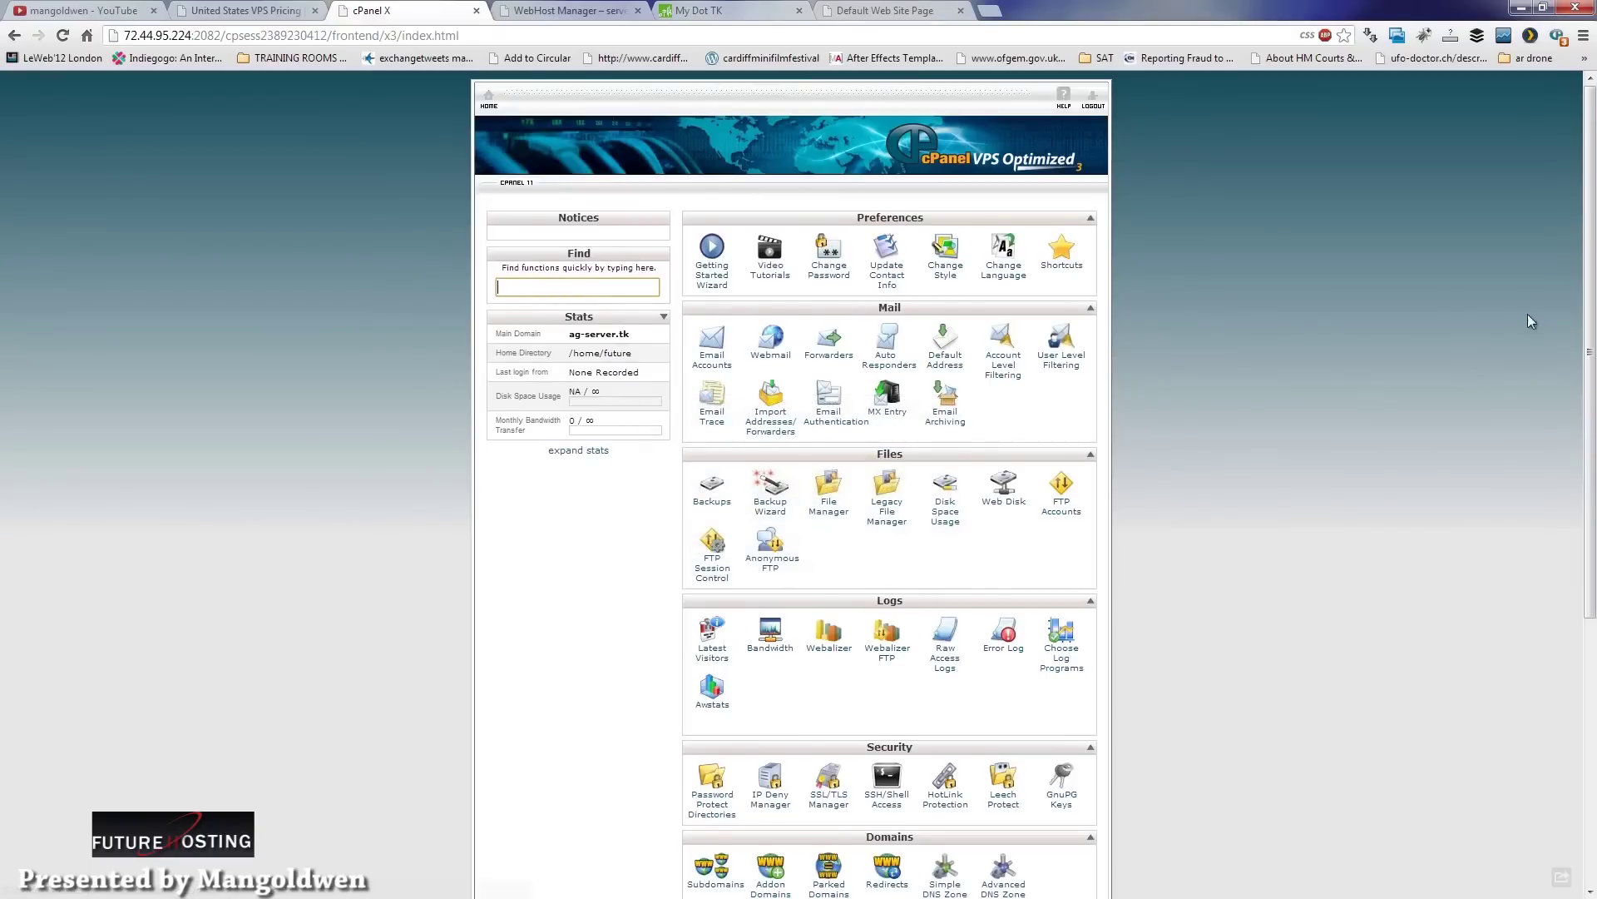
scroll(1540, 383, "down", 5)
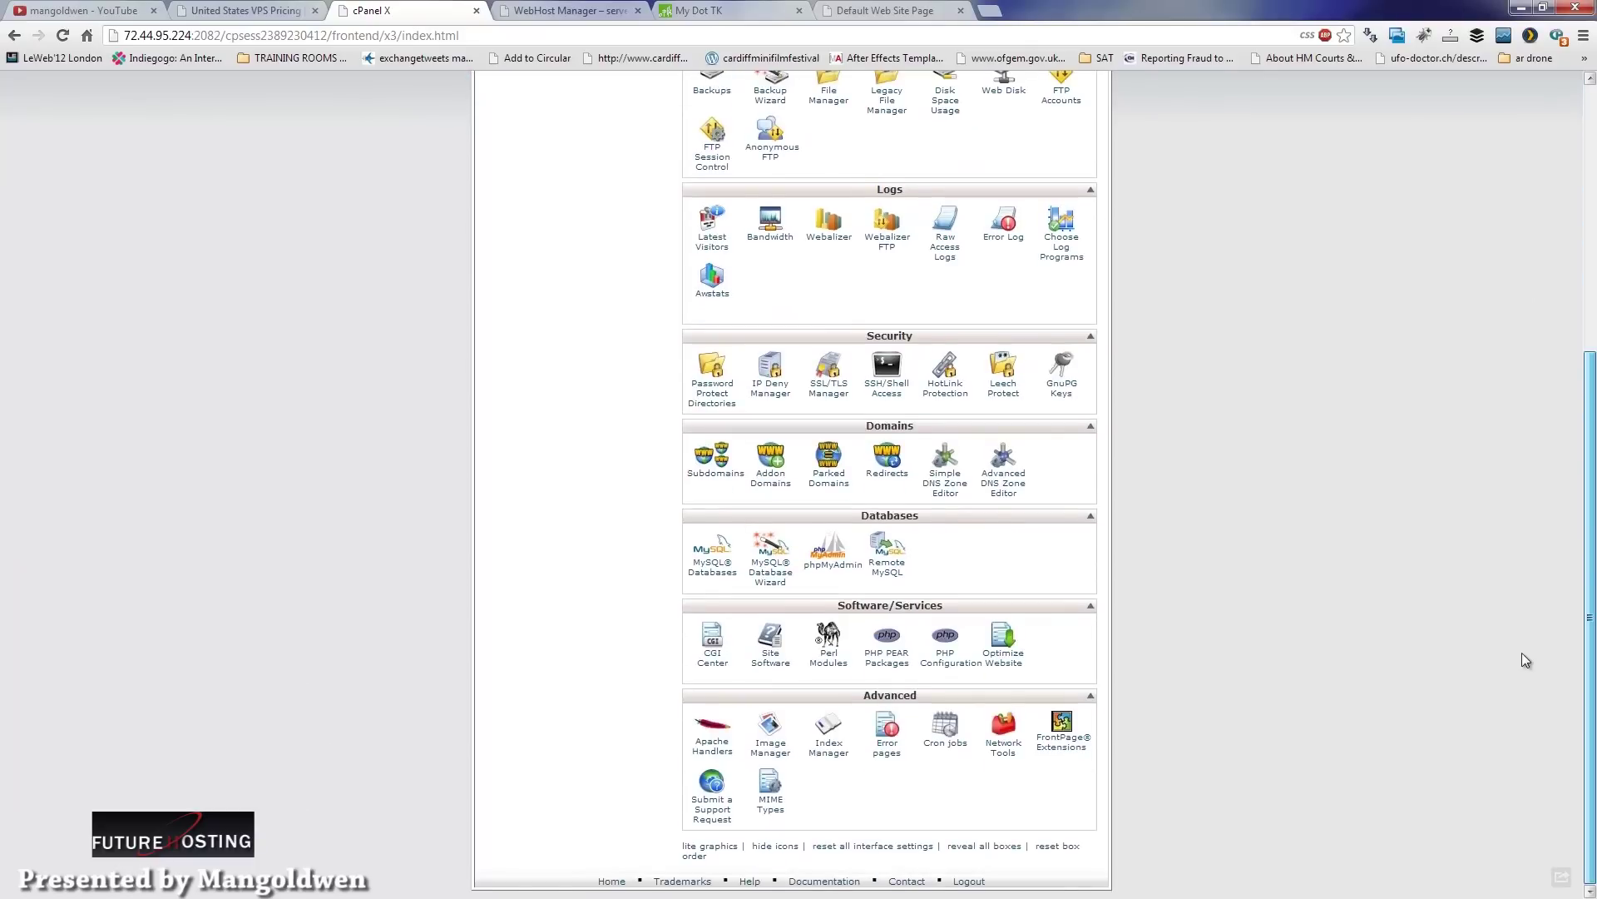
scroll(1550, 550, "up", 4)
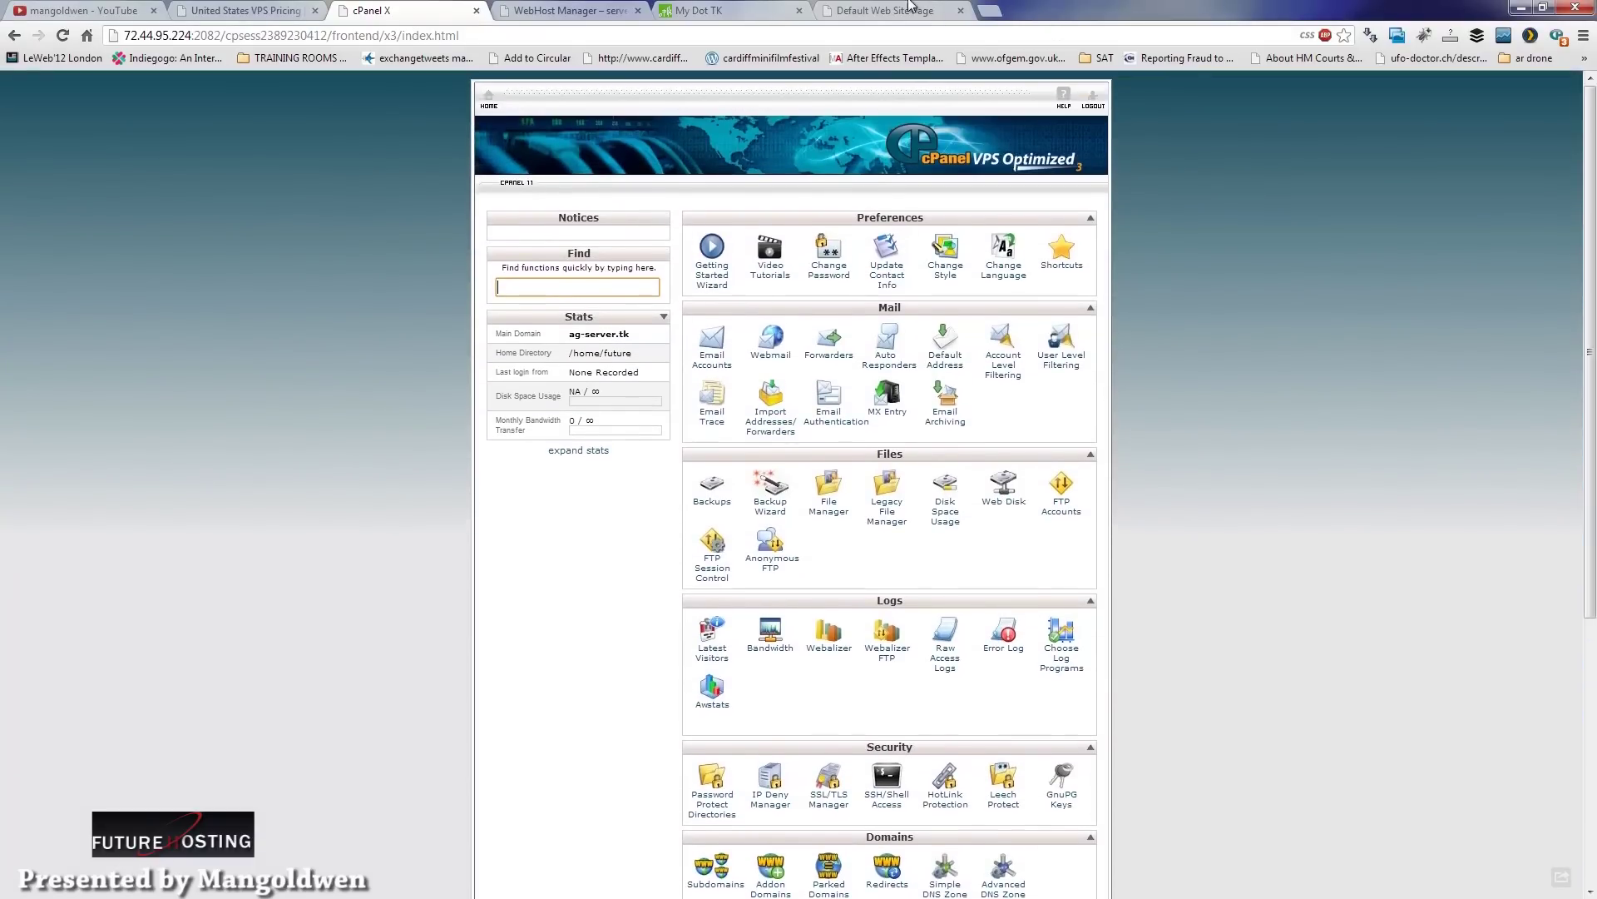
left_click(909, 9)
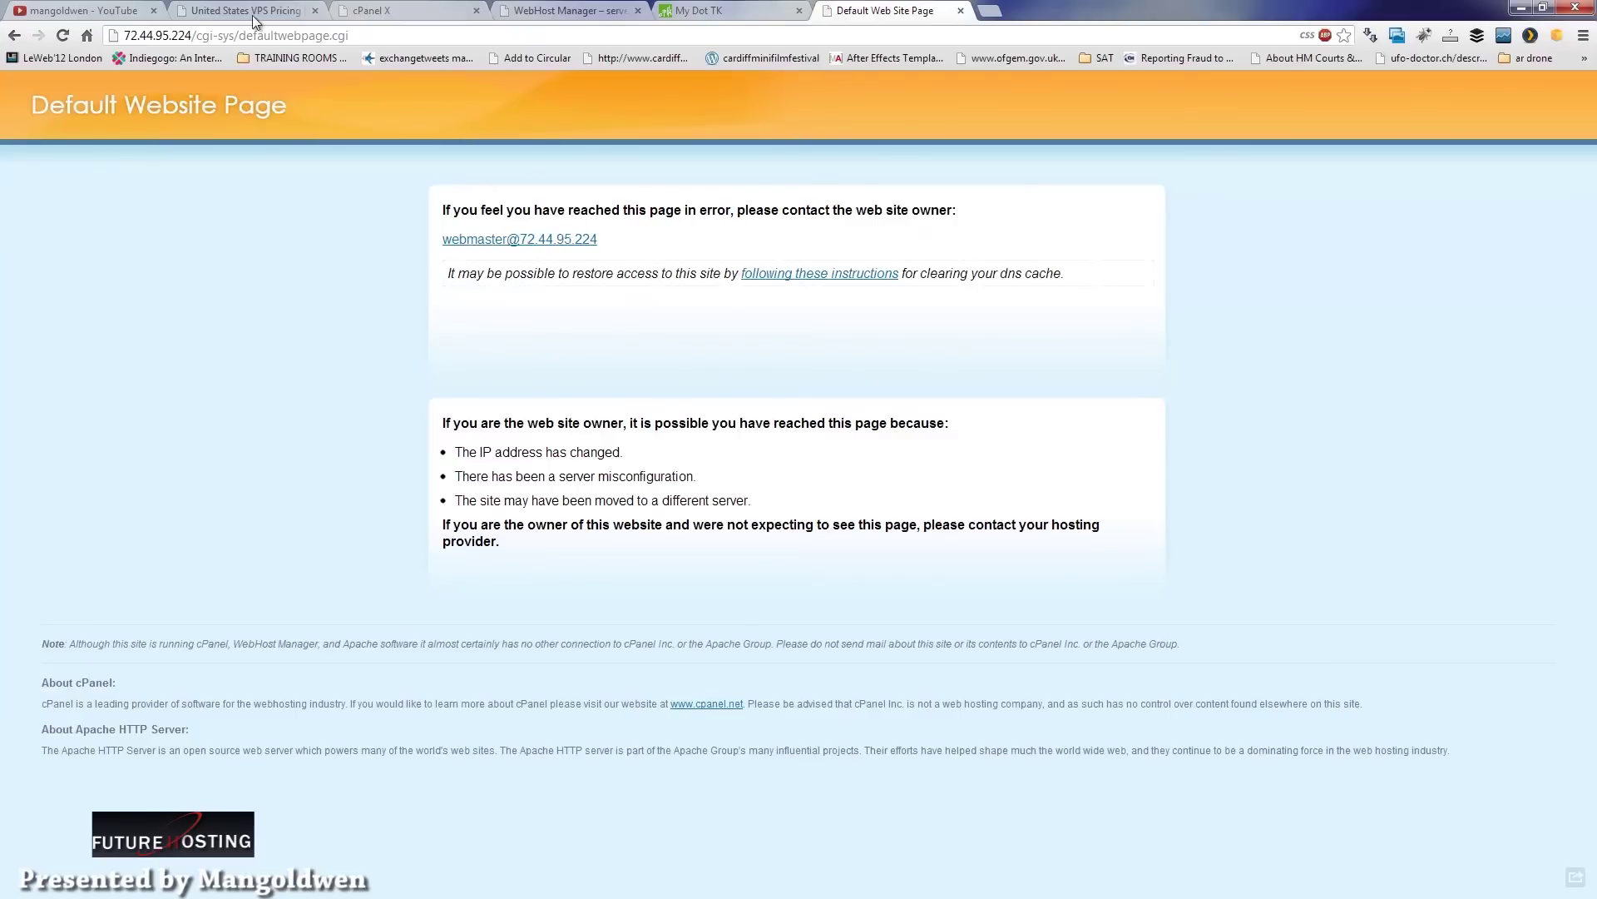
Step: Strip the path from the address bar URL and load the bare IP 72.44.95.224
left_click_drag(193, 36, 378, 64)
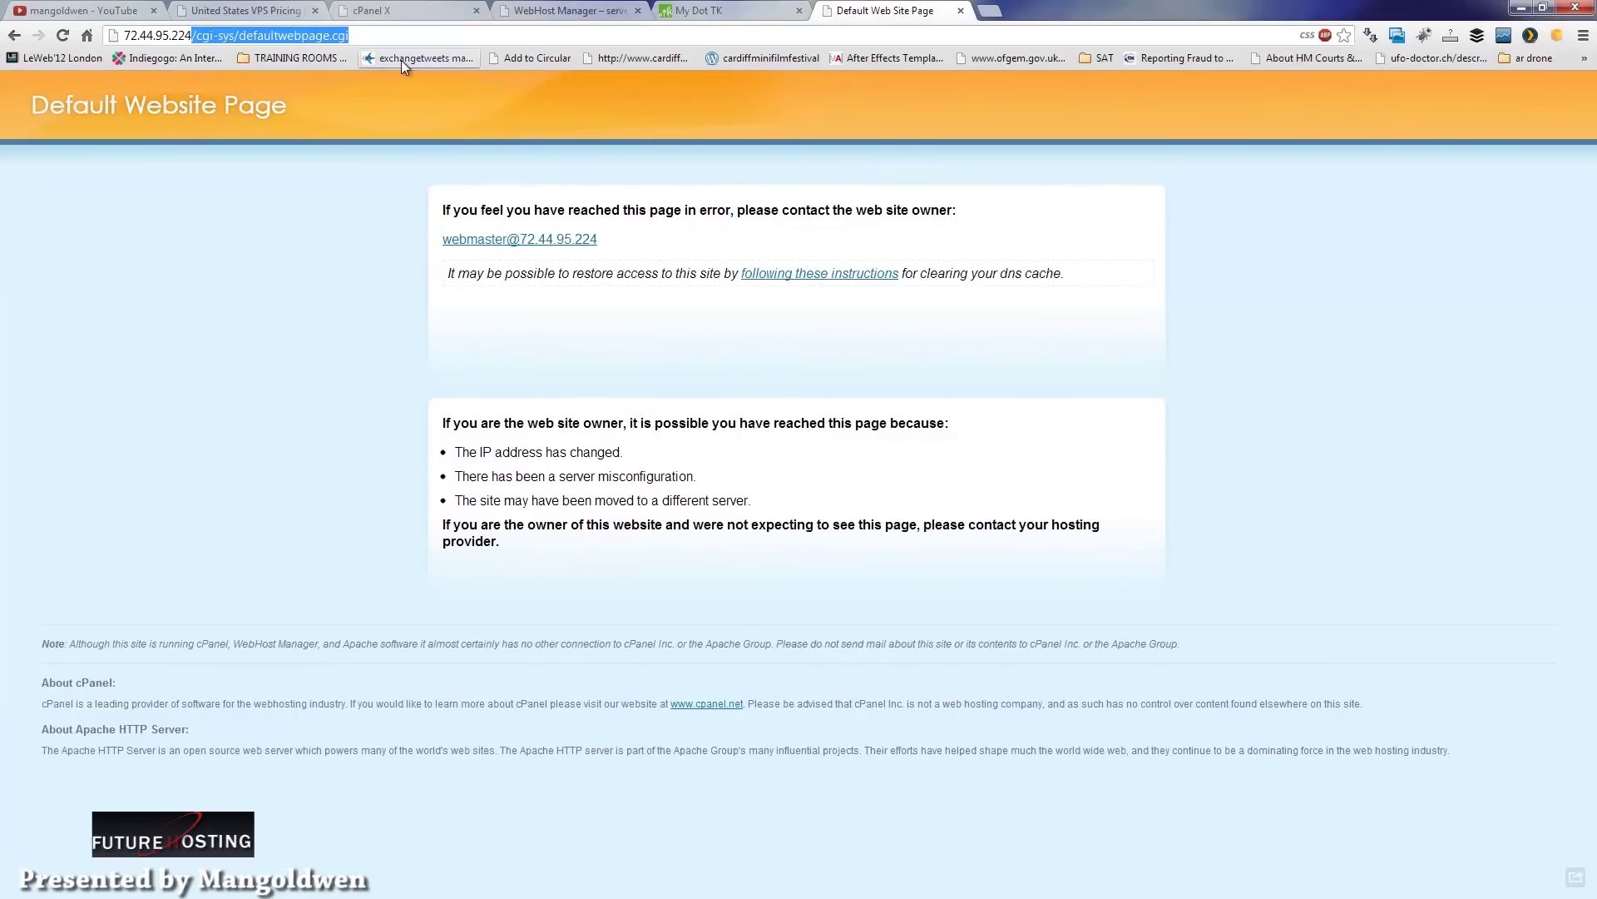
key("BackSpace")
key("Return")
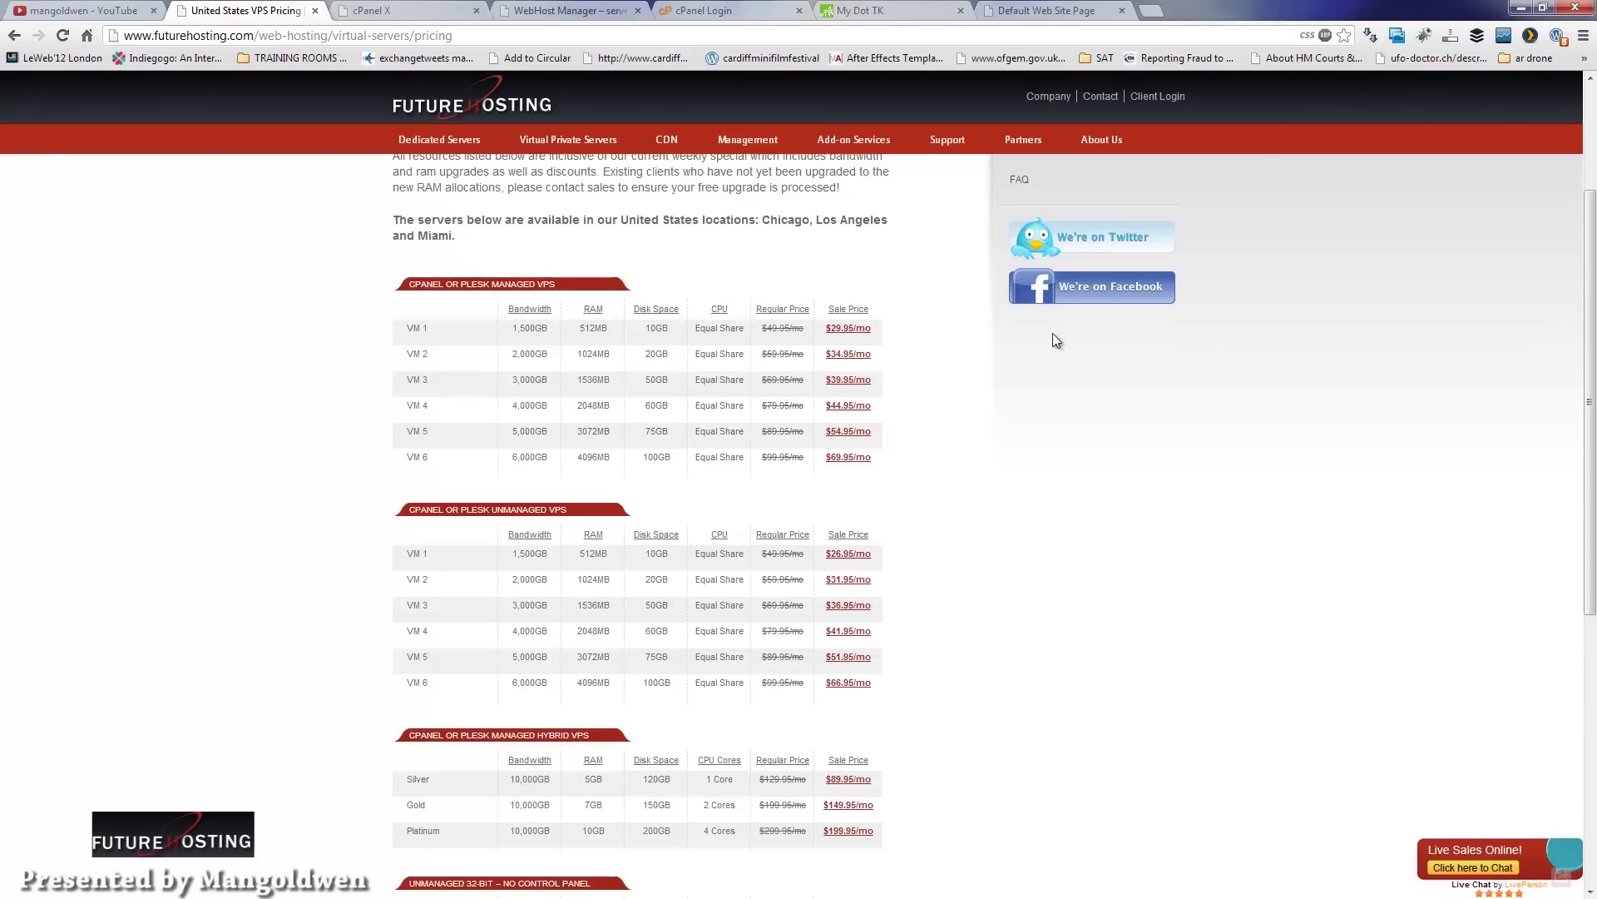
Step: On Contact Us, highlight the Sales heading and sales e-mail, then visit the Twitter profile
left_click(1102, 96)
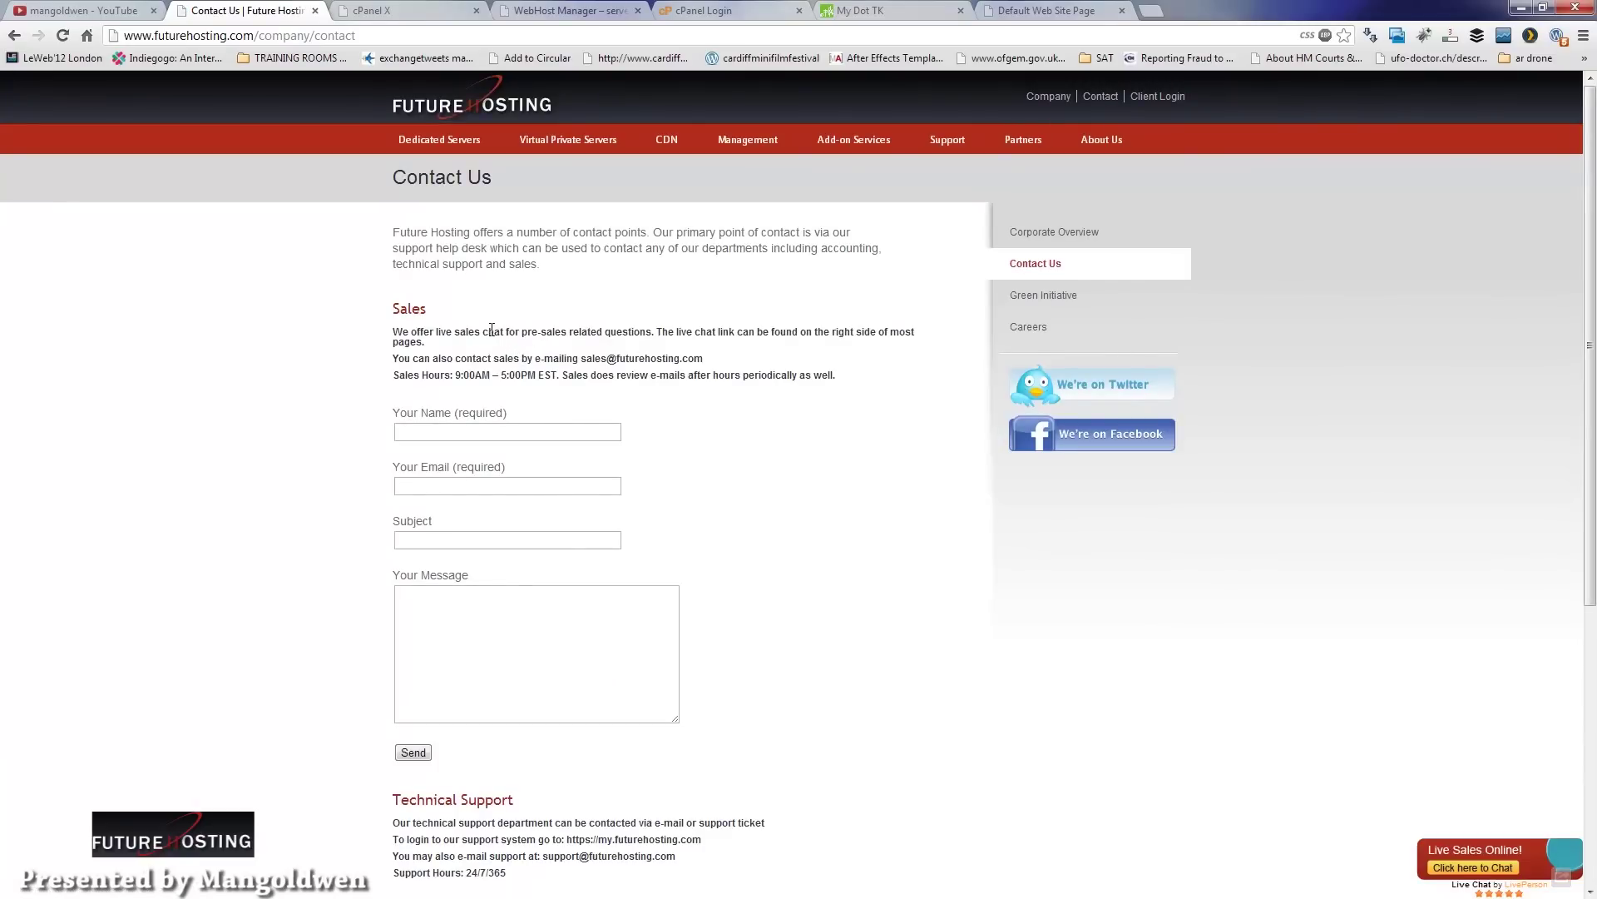
left_click_drag(397, 308, 427, 310)
left_click(542, 397)
left_click_drag(560, 360, 716, 358)
left_click(748, 477)
left_click(1087, 395)
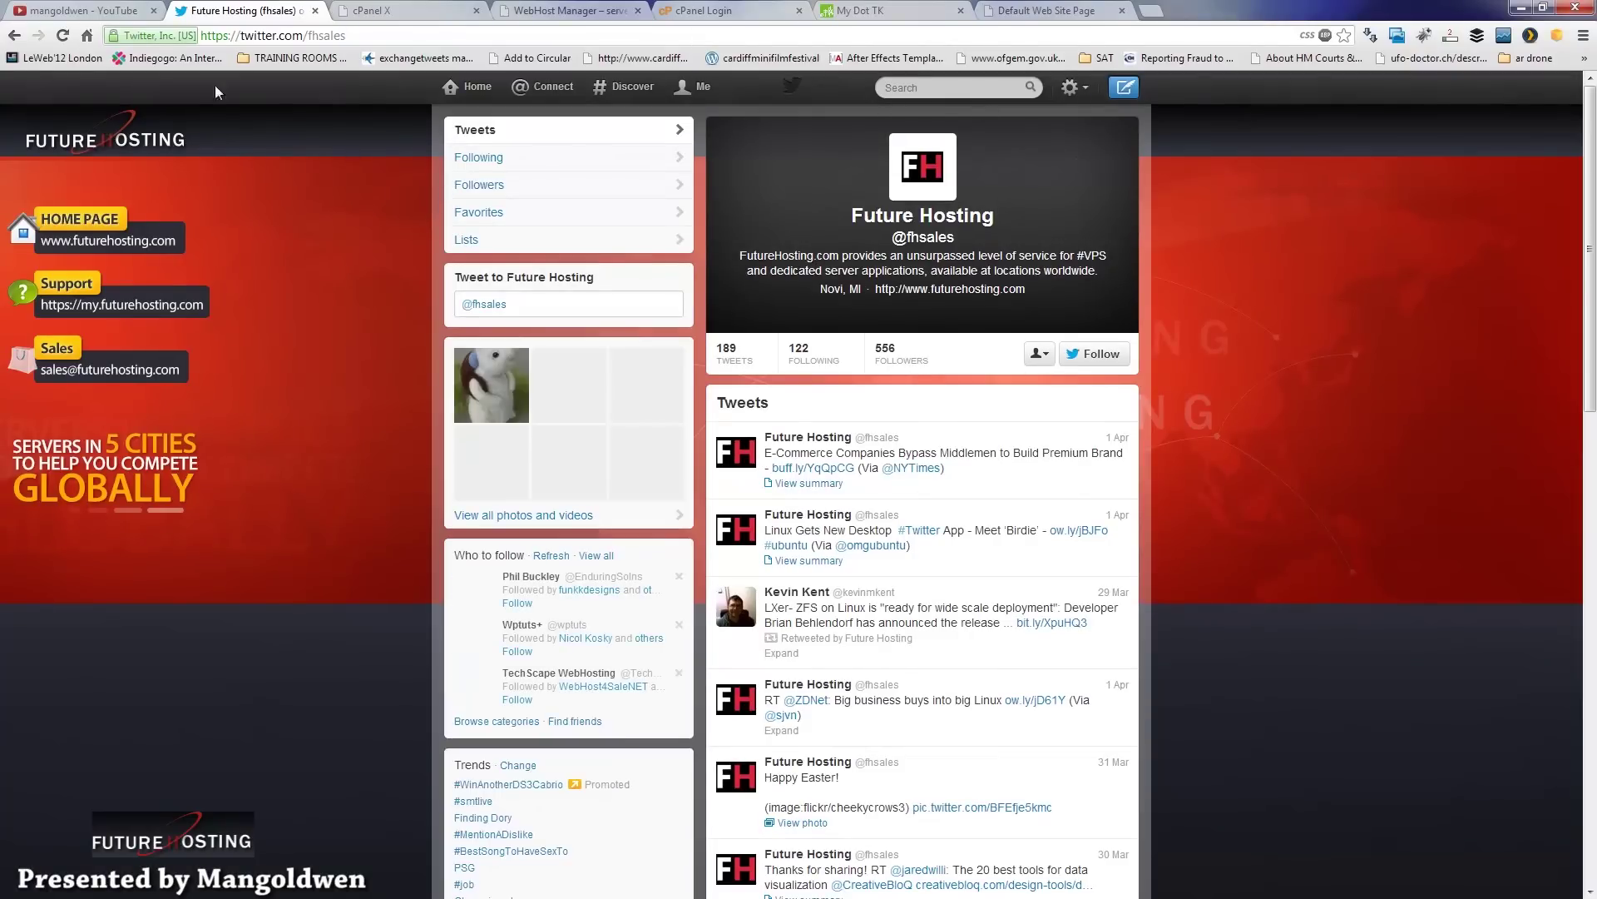
Step: Return to Contact Us, visit Future Hosting's Facebook page, and come back again
left_click(15, 36)
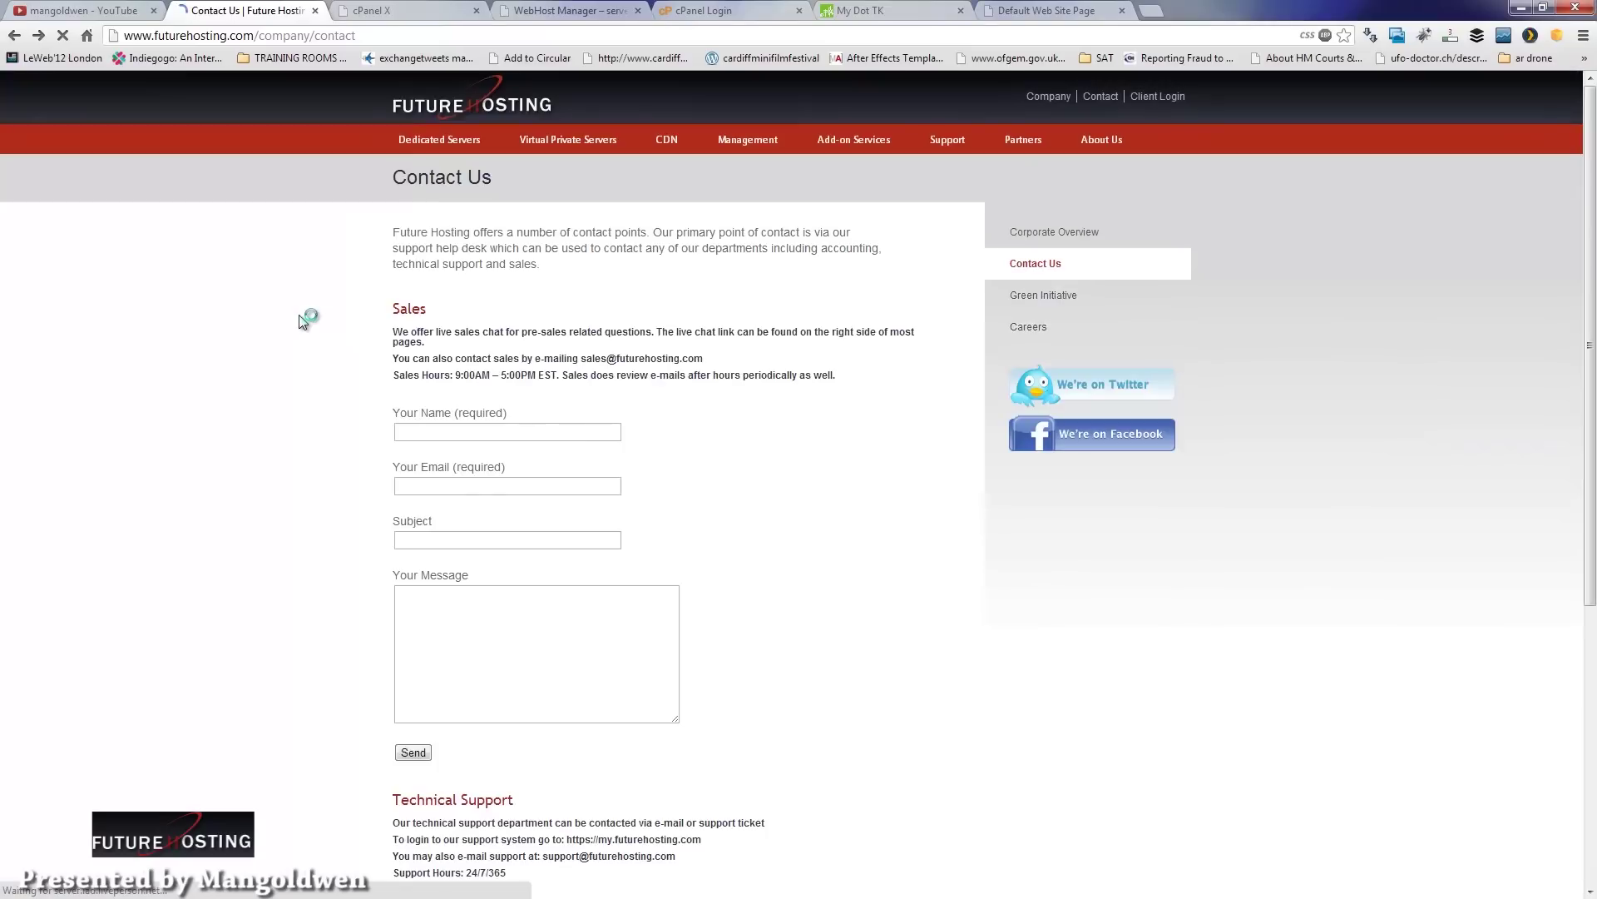
left_click(1100, 442)
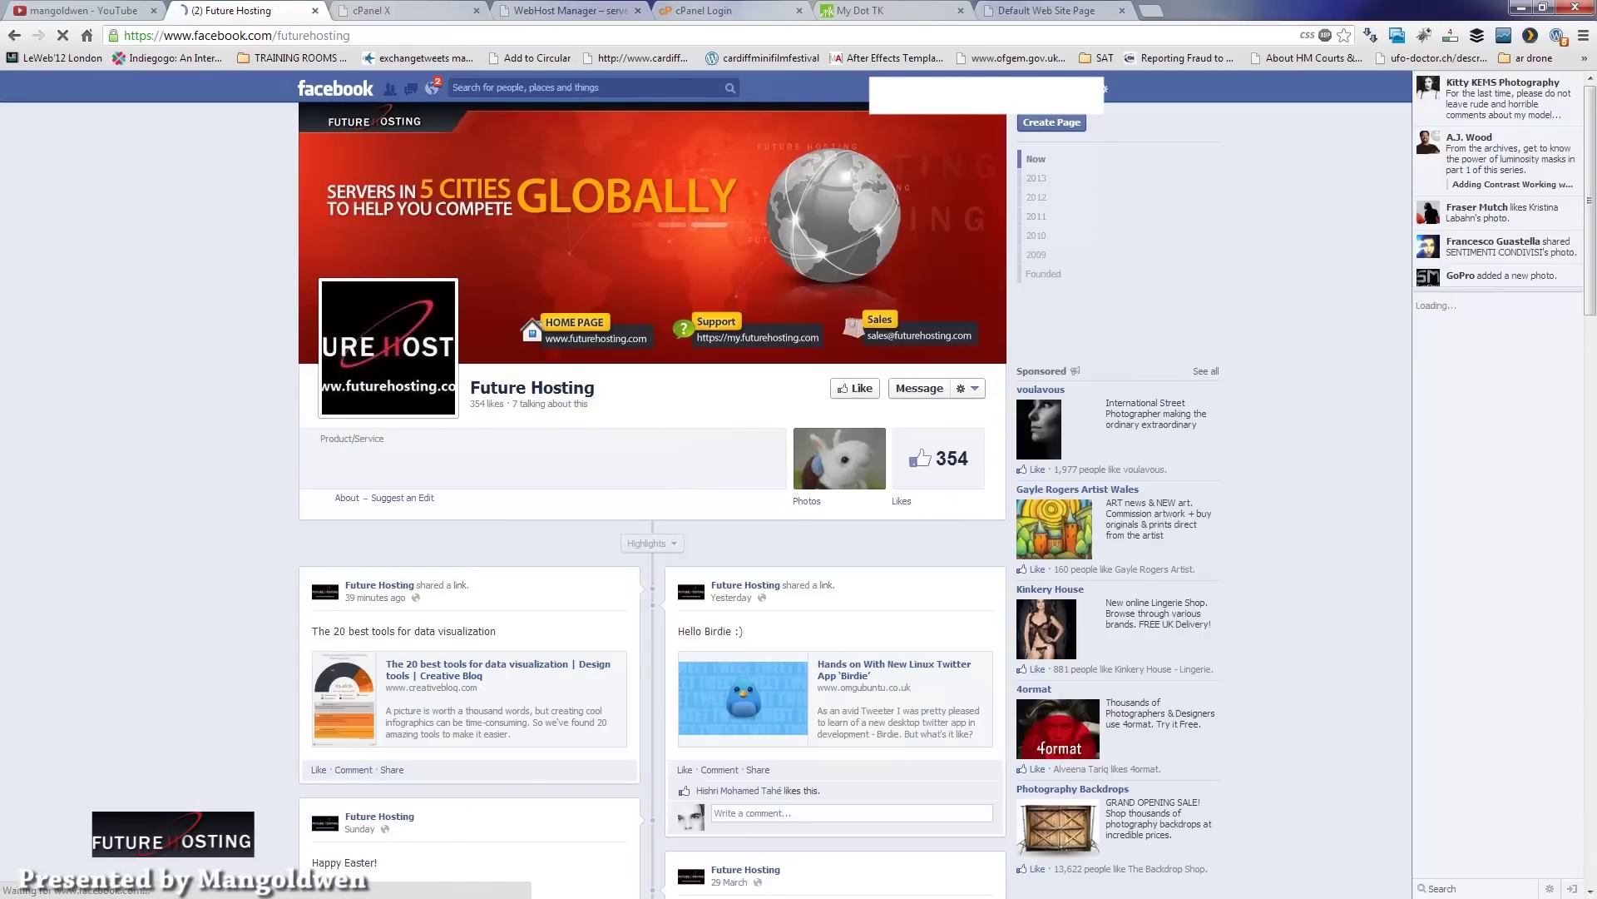
left_click(14, 38)
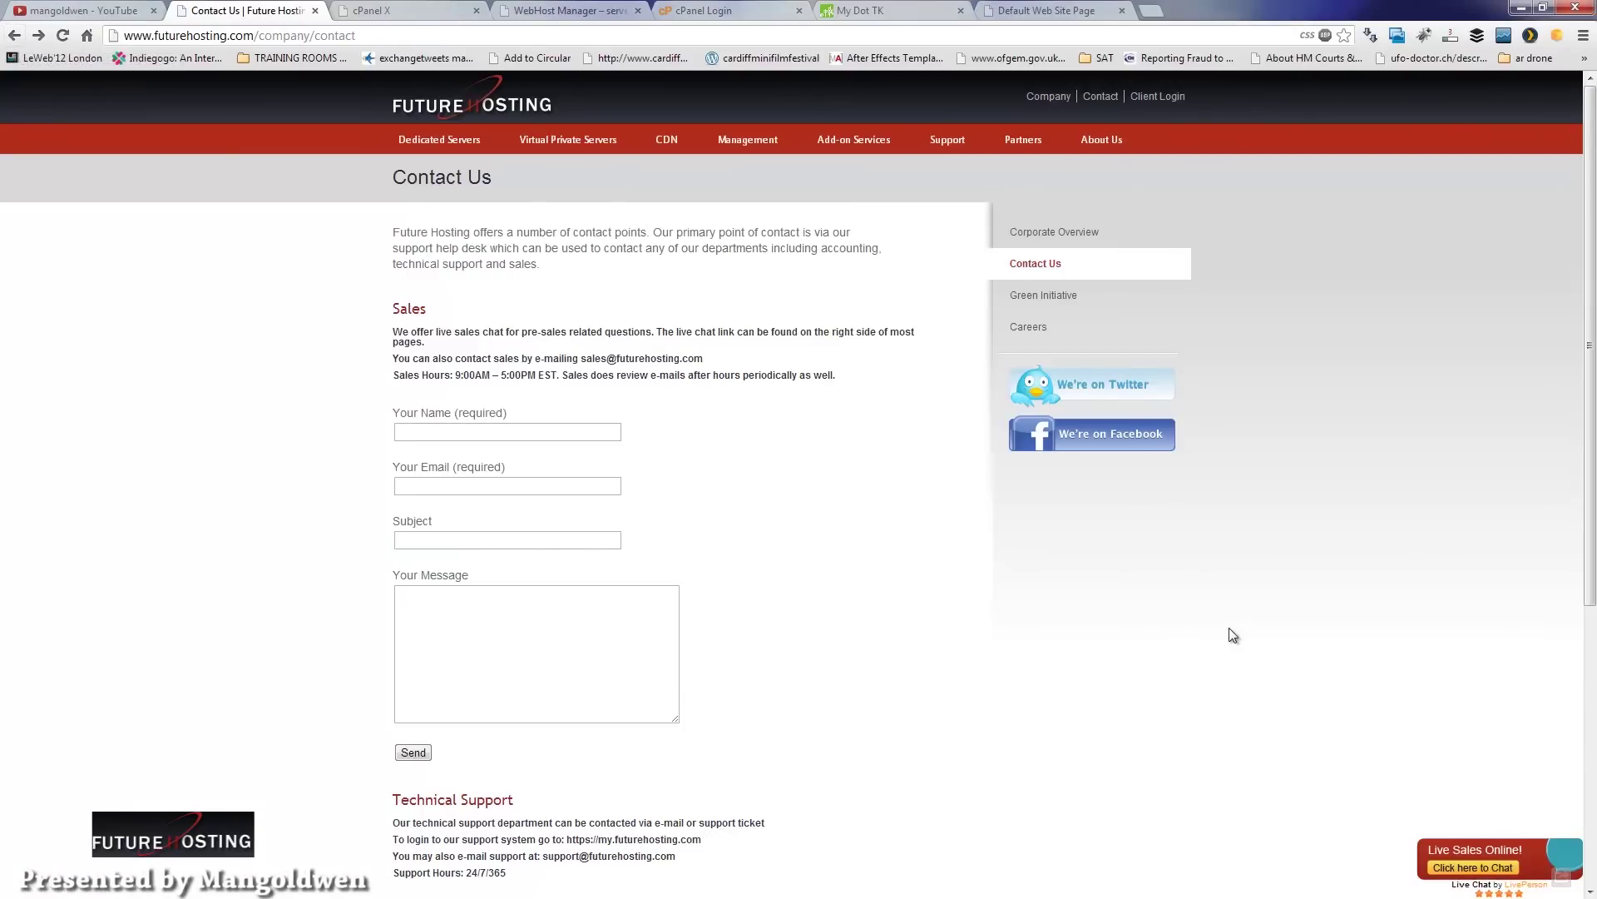
Step: Highlight the 24/7/365 Technical Support hours lower on the Contact Us page
scroll(1578, 610, "down", 1)
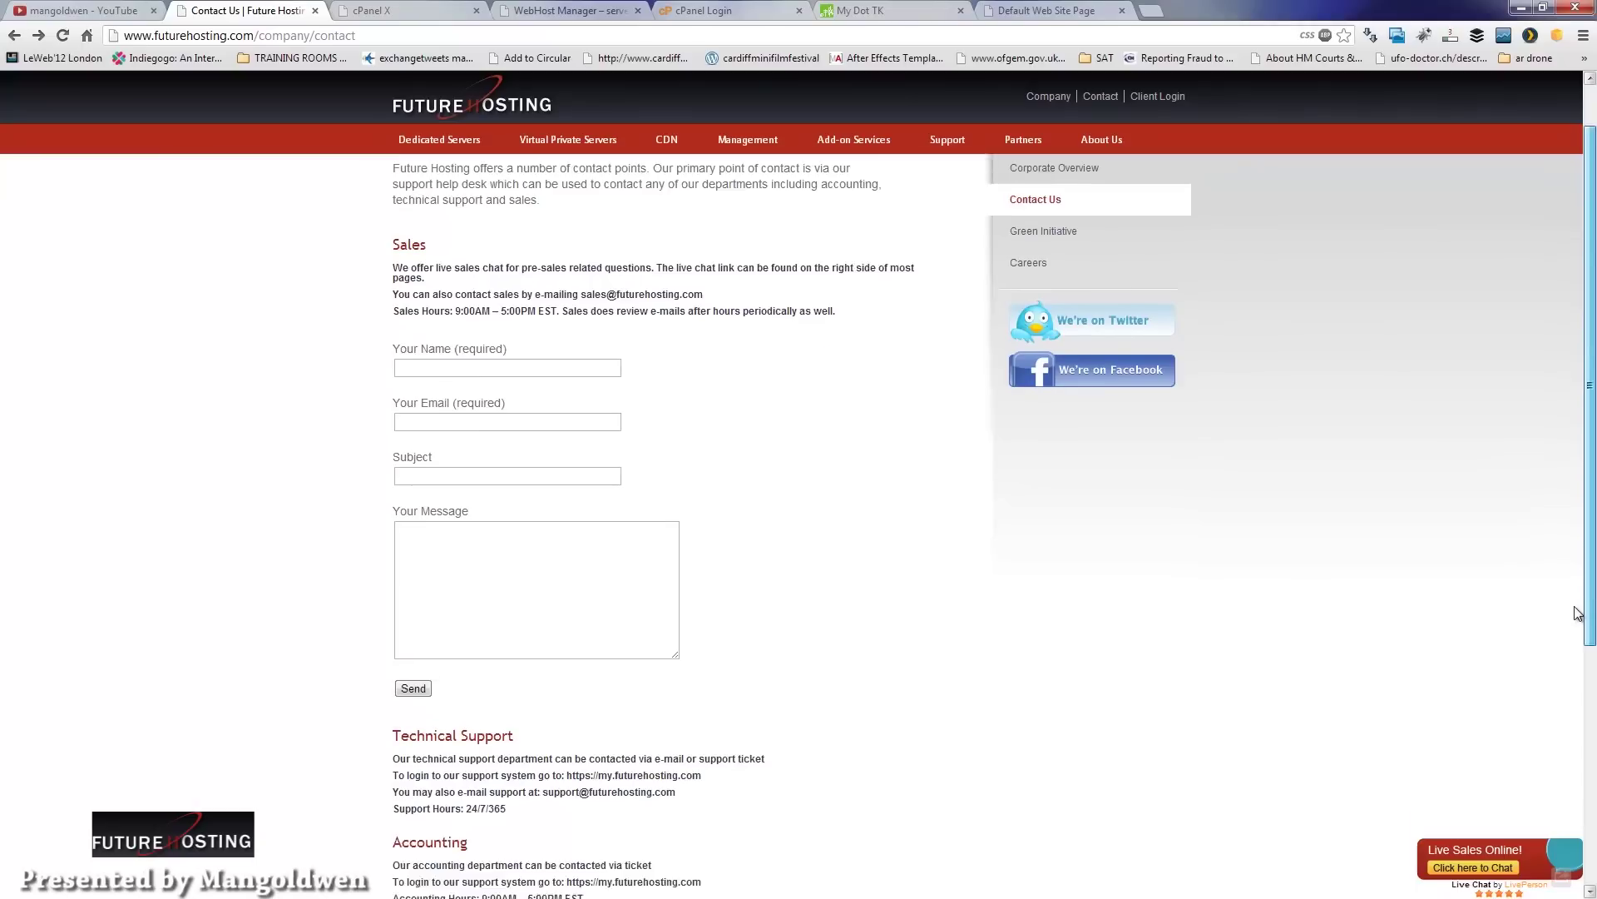
scroll(1578, 610, "down", 1)
left_click_drag(393, 774, 526, 772)
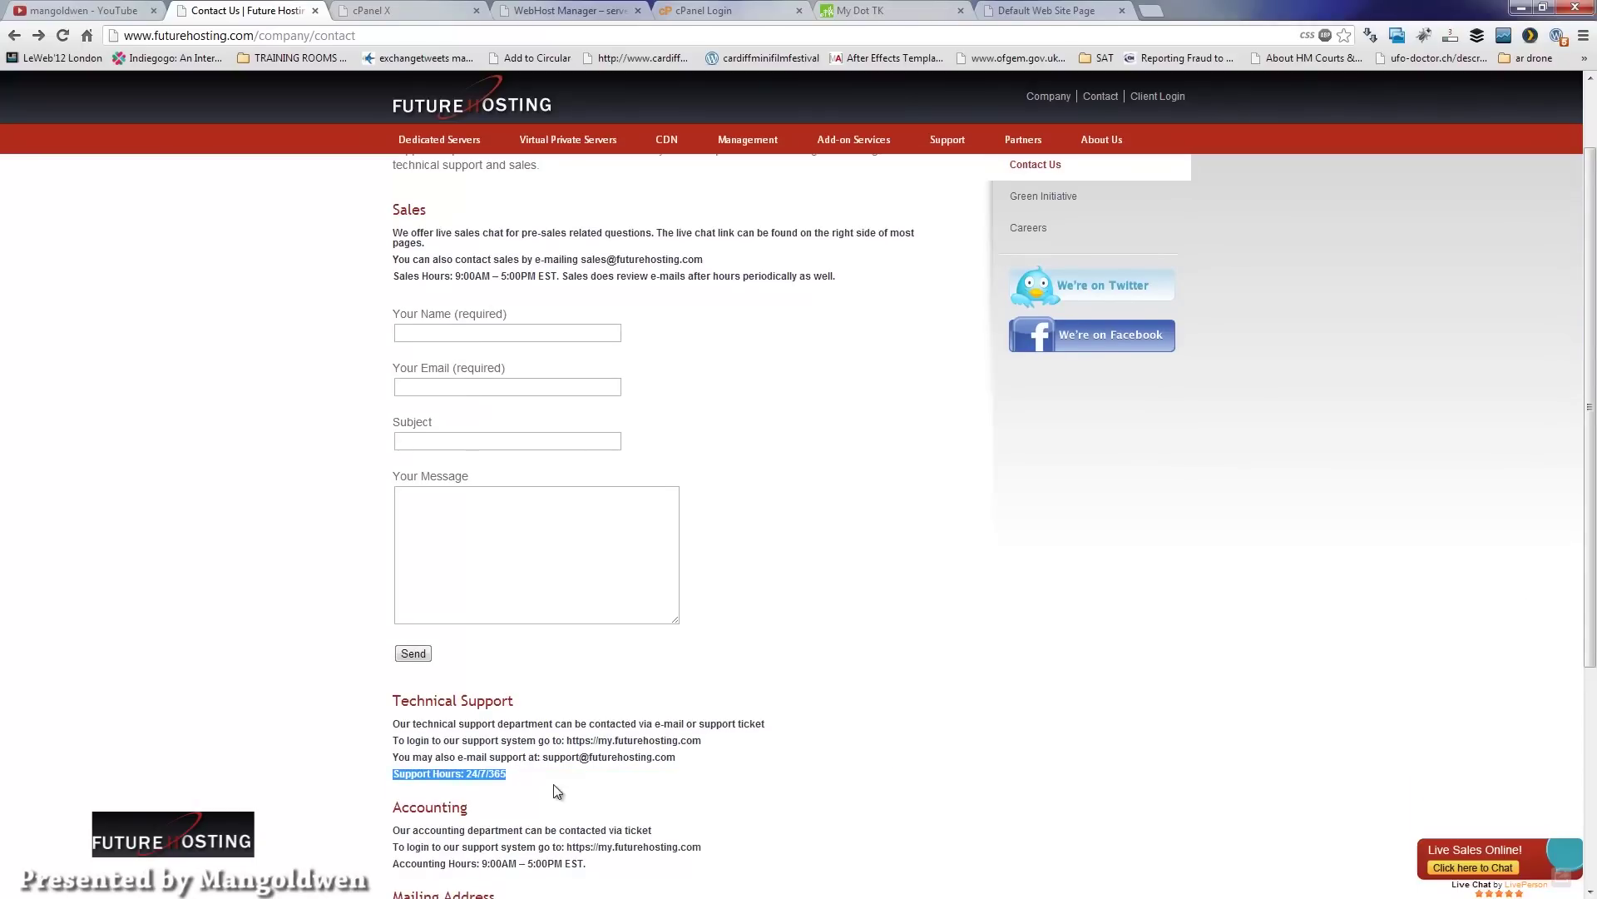